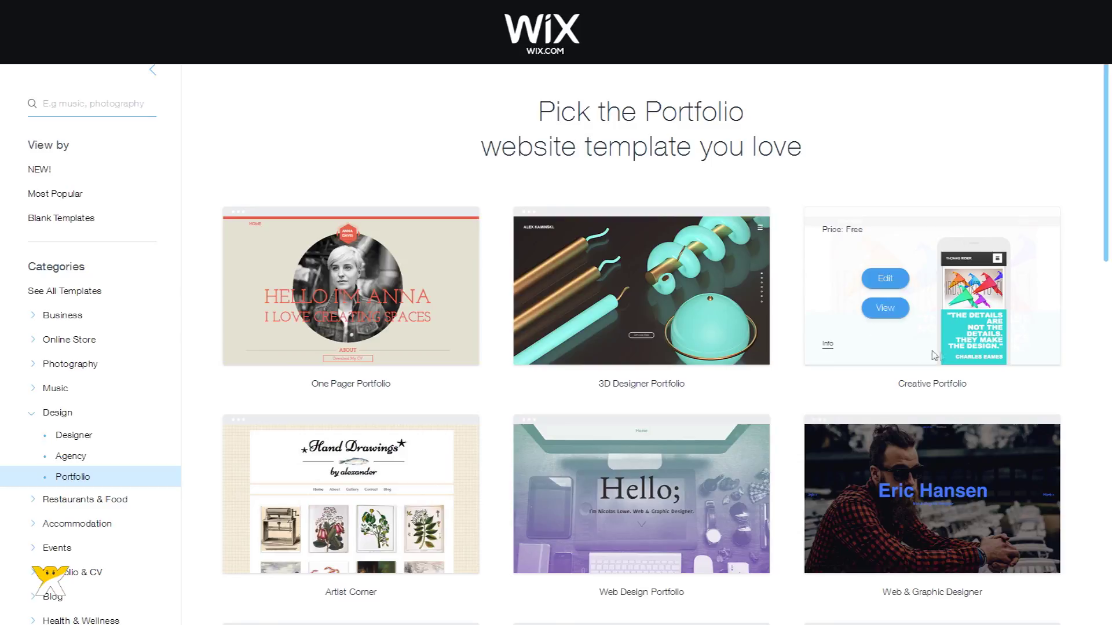
Preview the Creative Portfolio template and look through its page down to the contact section
click(888, 315)
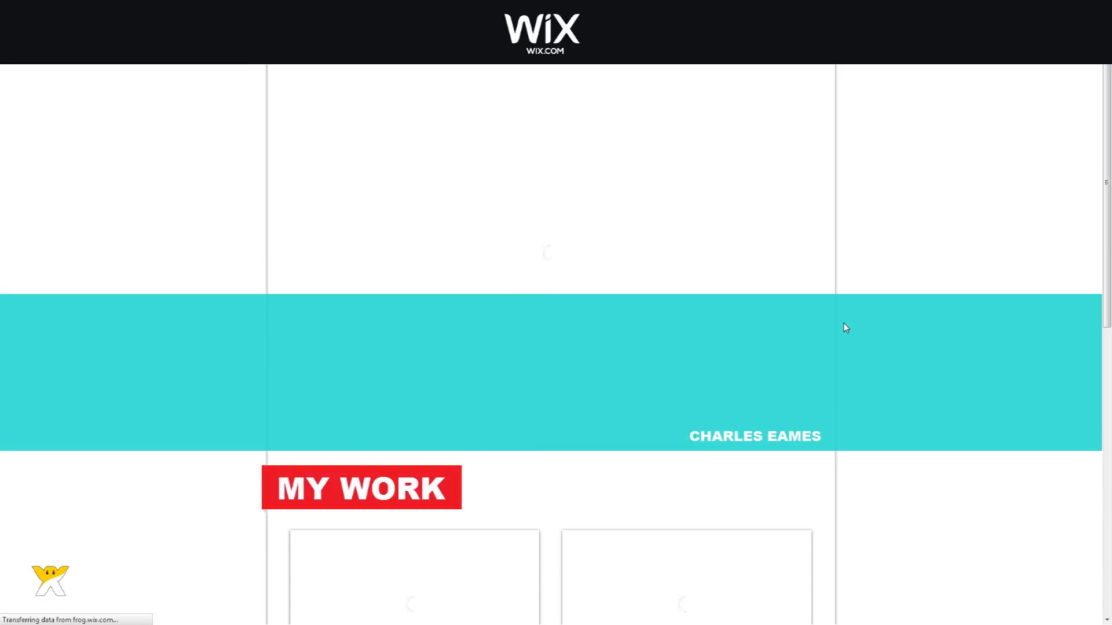
scroll(836, 325, down, 5)
scroll(836, 330, down, 4)
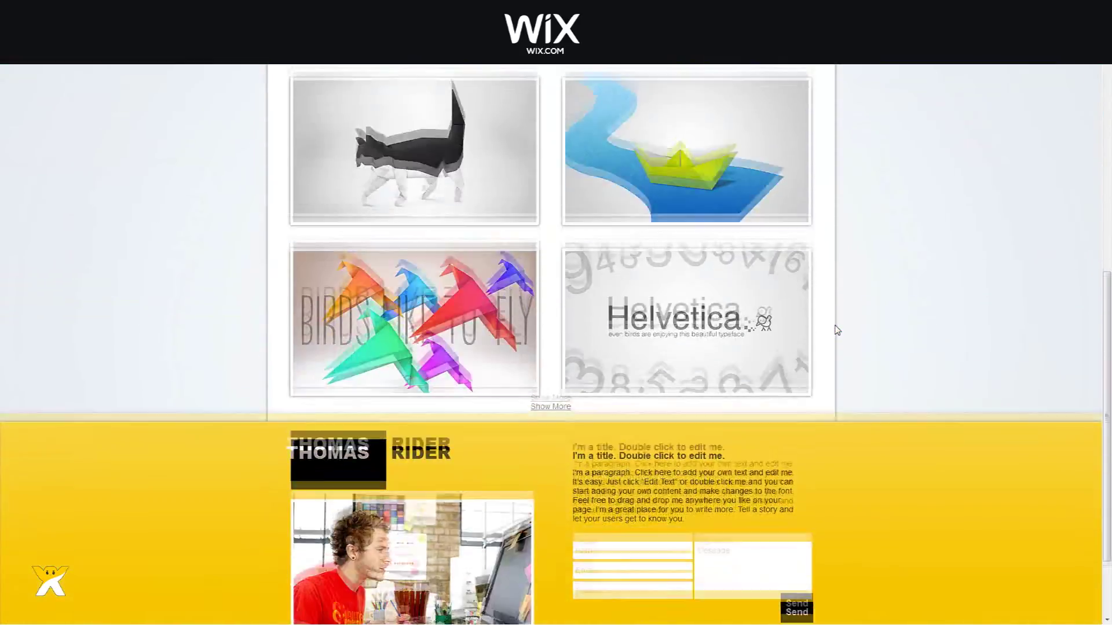
scroll(837, 346, up, 8)
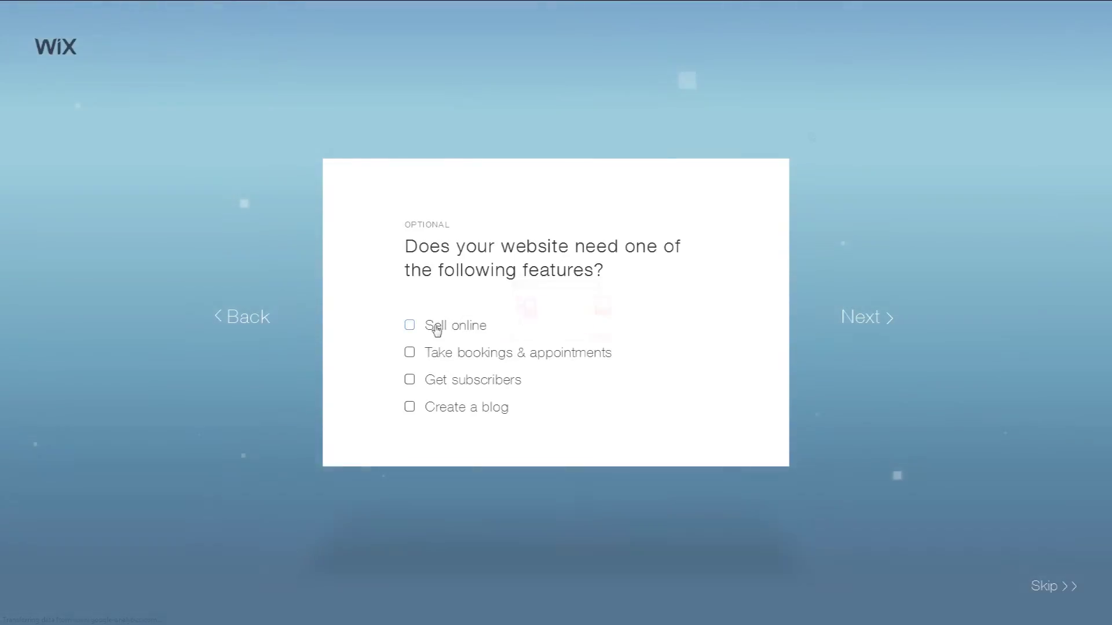
Request all four website features: selling online, bookings and appointments, subscribers, and a blog, and continue the setup questionnaire
click(434, 324)
click(435, 352)
click(434, 407)
click(434, 379)
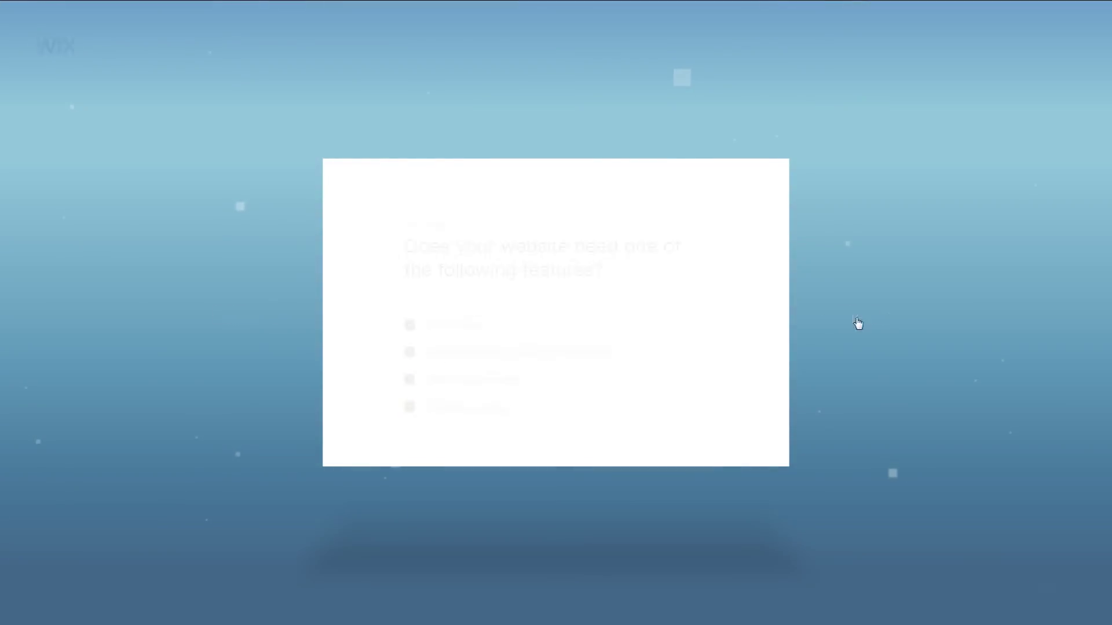
click(859, 320)
Name the website "Sesohq" and finish the remaining setup questions
text(Sesohq)
key(Return)
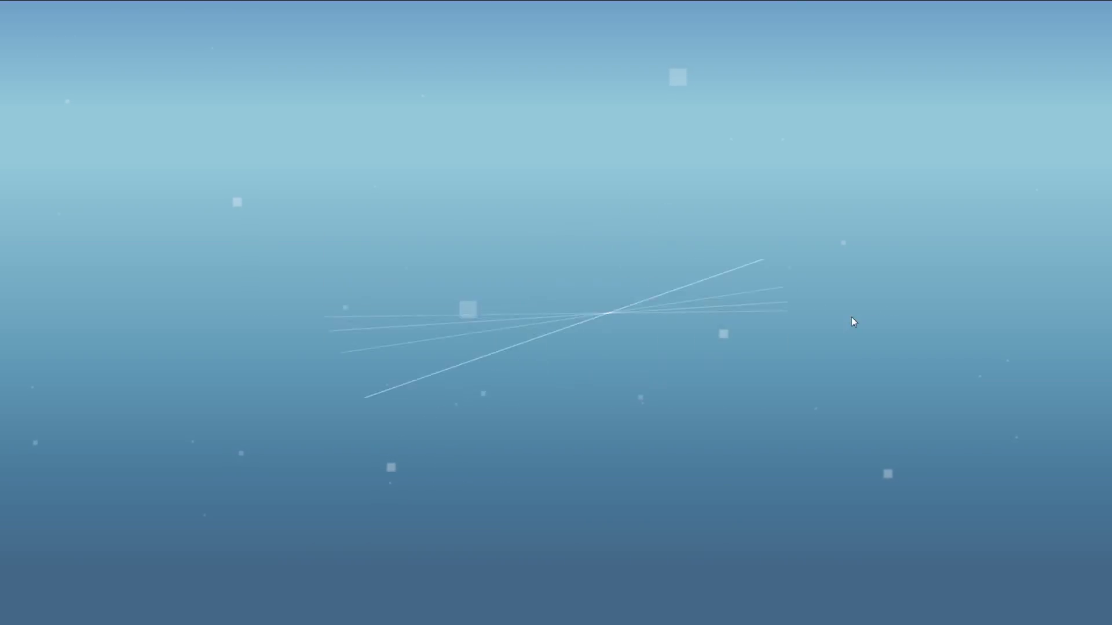
click(854, 319)
click(825, 359)
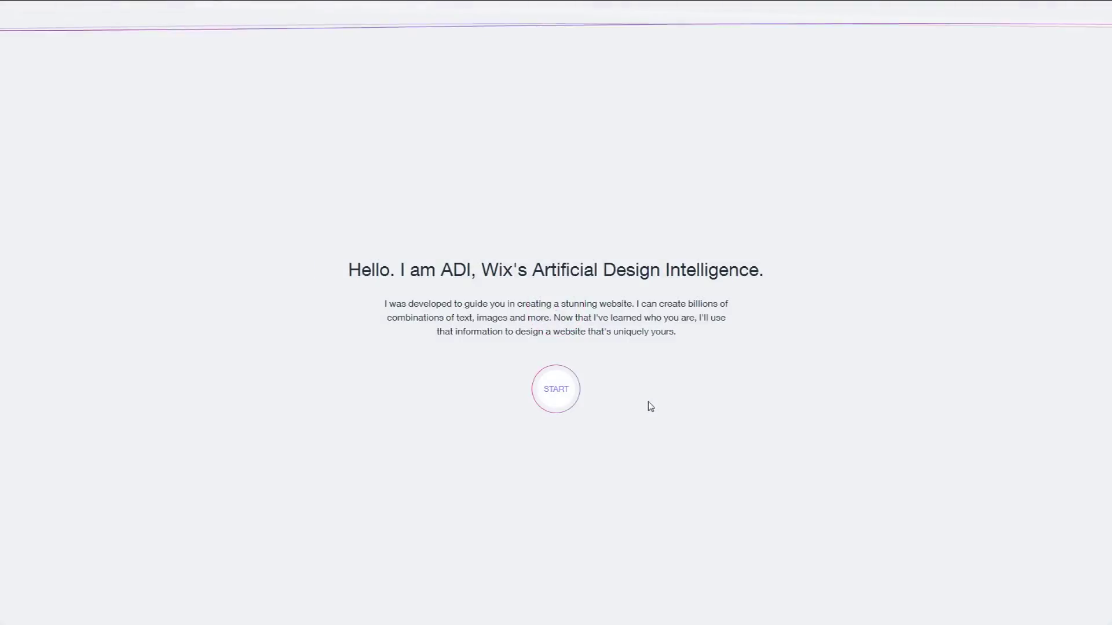
Start Wix ADI, choose one of its suggested design styles, and explore the options for adding content to the generated site
click(556, 390)
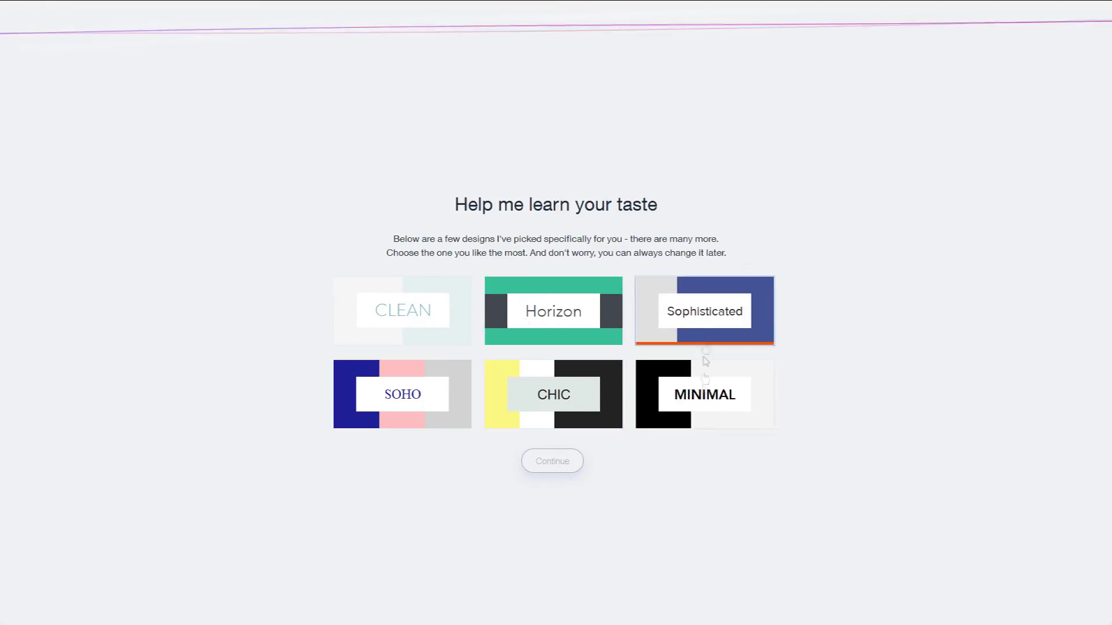
click(434, 325)
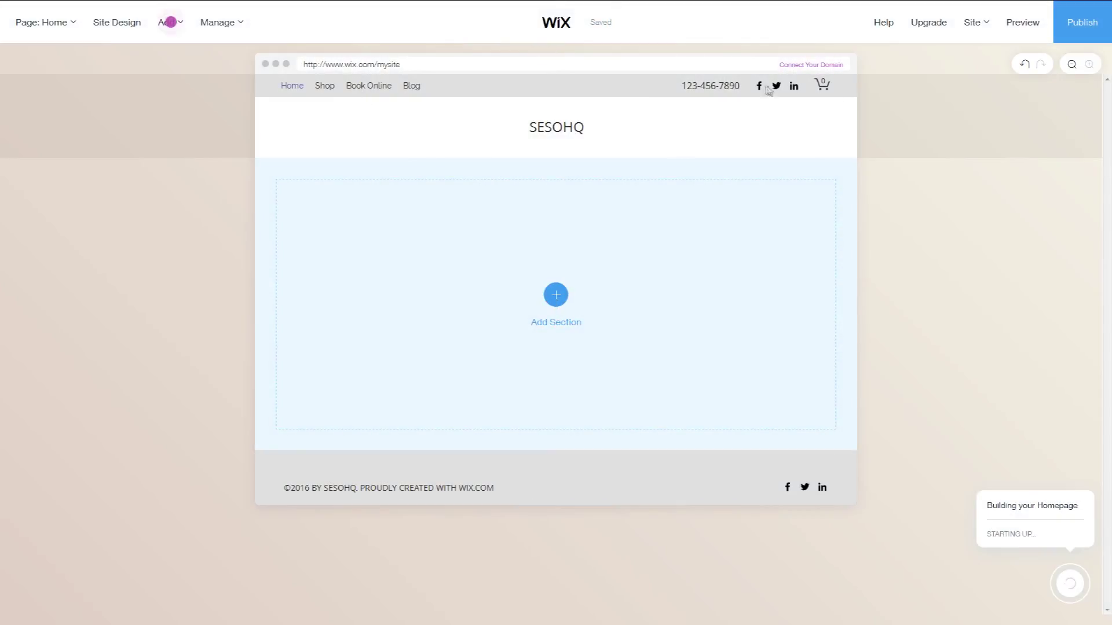
click(170, 22)
click(171, 51)
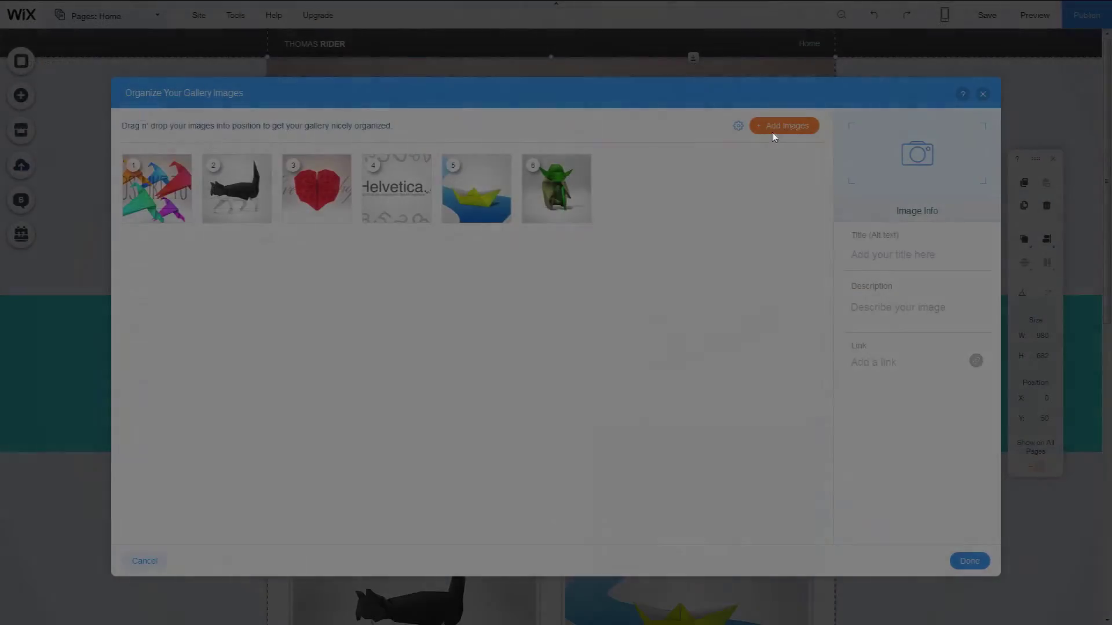
Open the media library to add images to the slide deck gallery
click(771, 122)
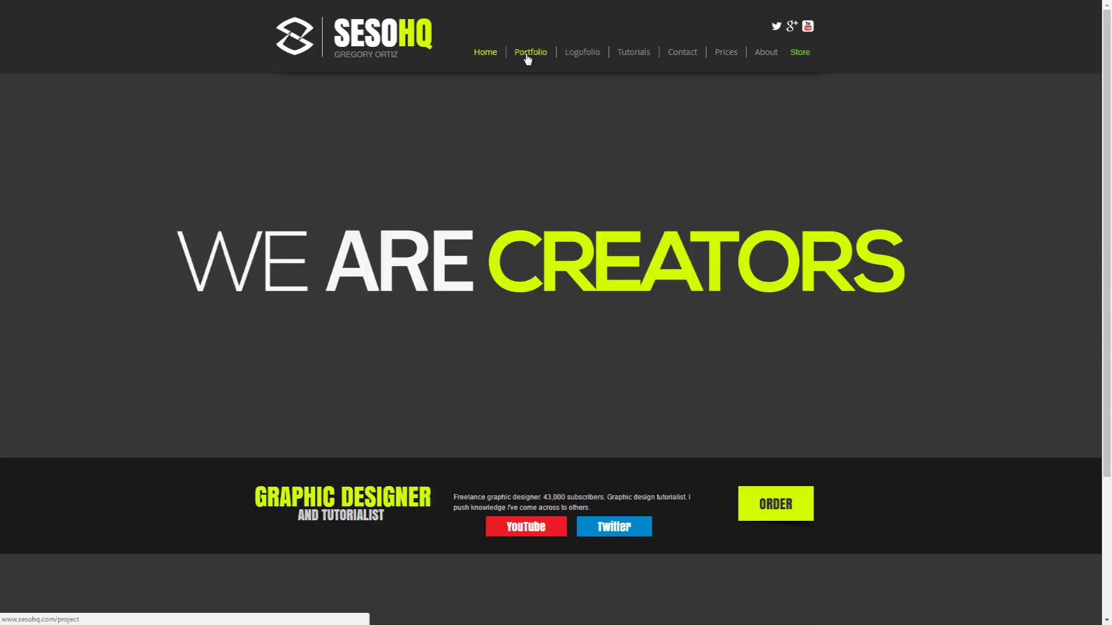
View the Portfolio page of the SESOHQ website and enlarge the pink banner, then return to the gallery
click(528, 55)
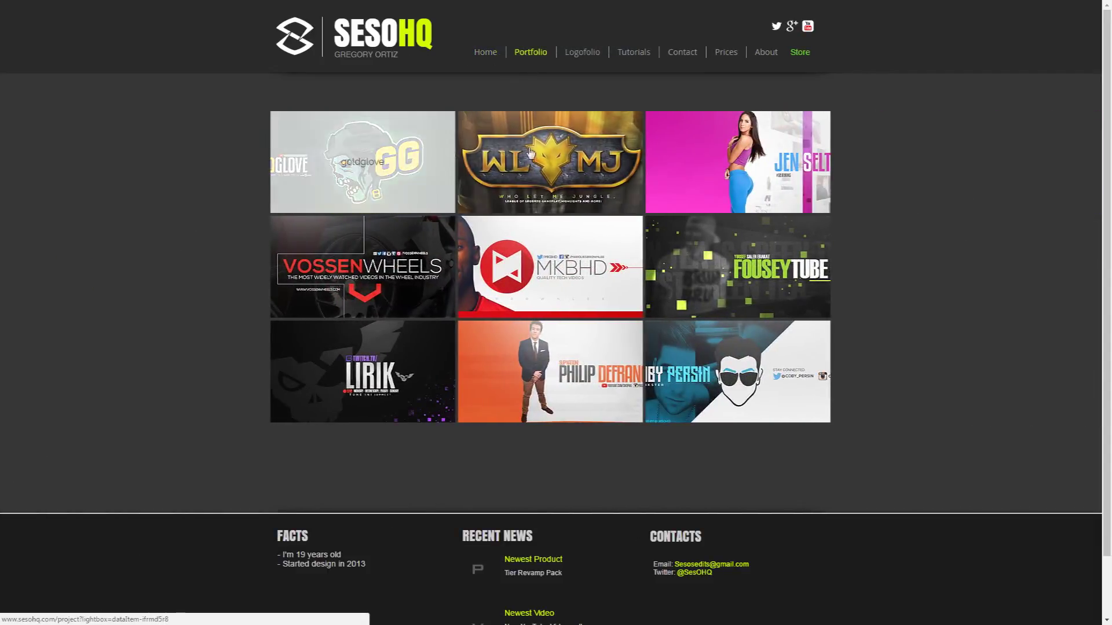
click(728, 168)
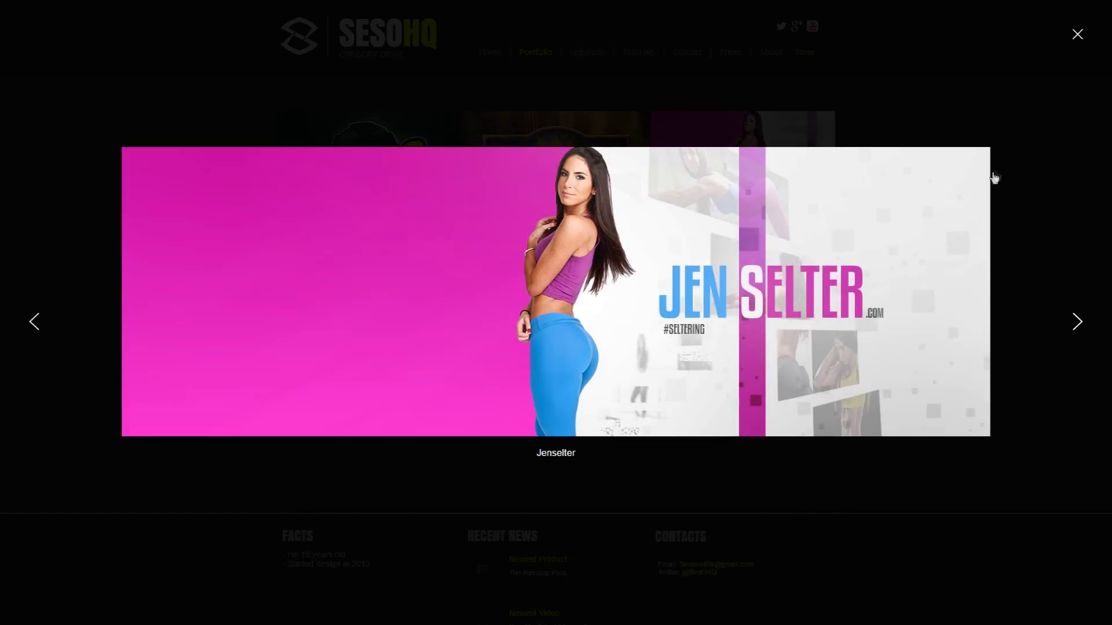
click(1077, 36)
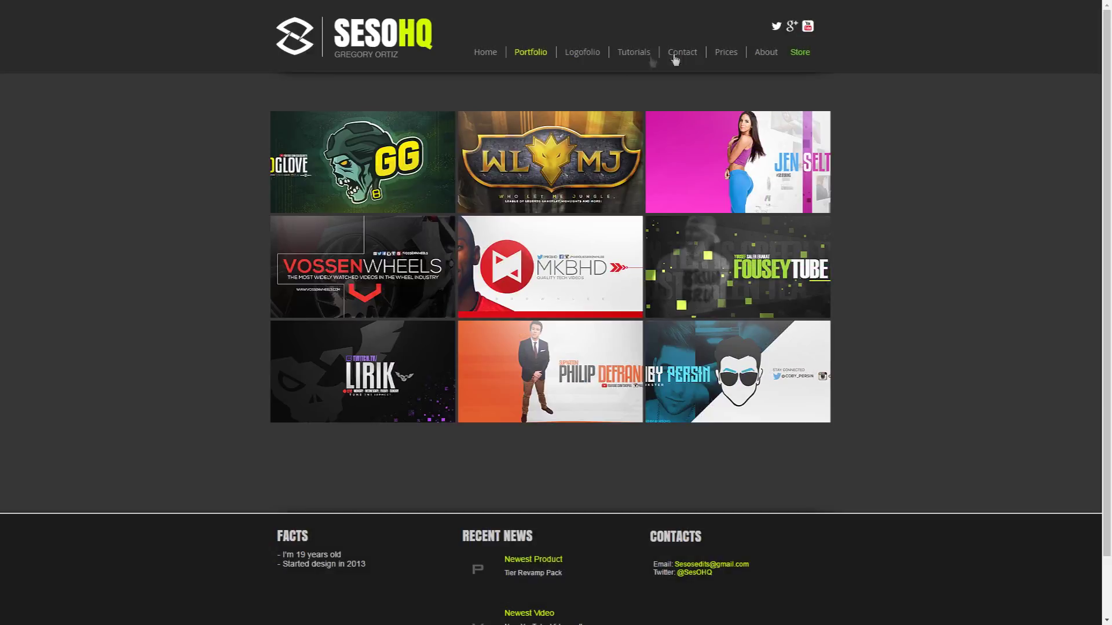
Look through the Logofolio, Tutorials, Contact and Store pages of the SESOHQ website
click(590, 56)
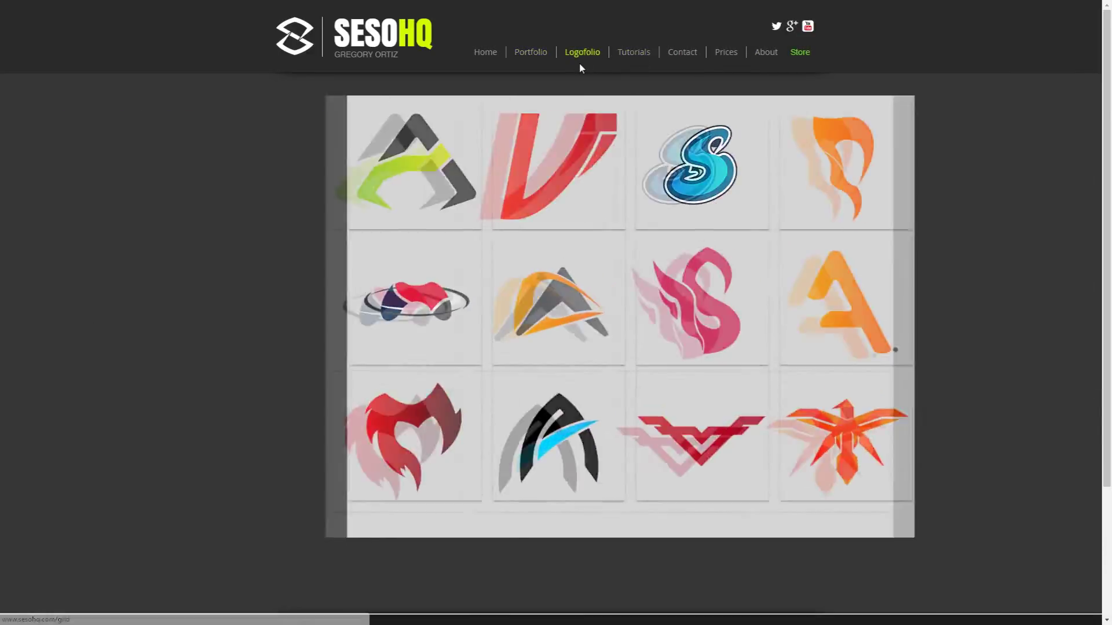
click(640, 58)
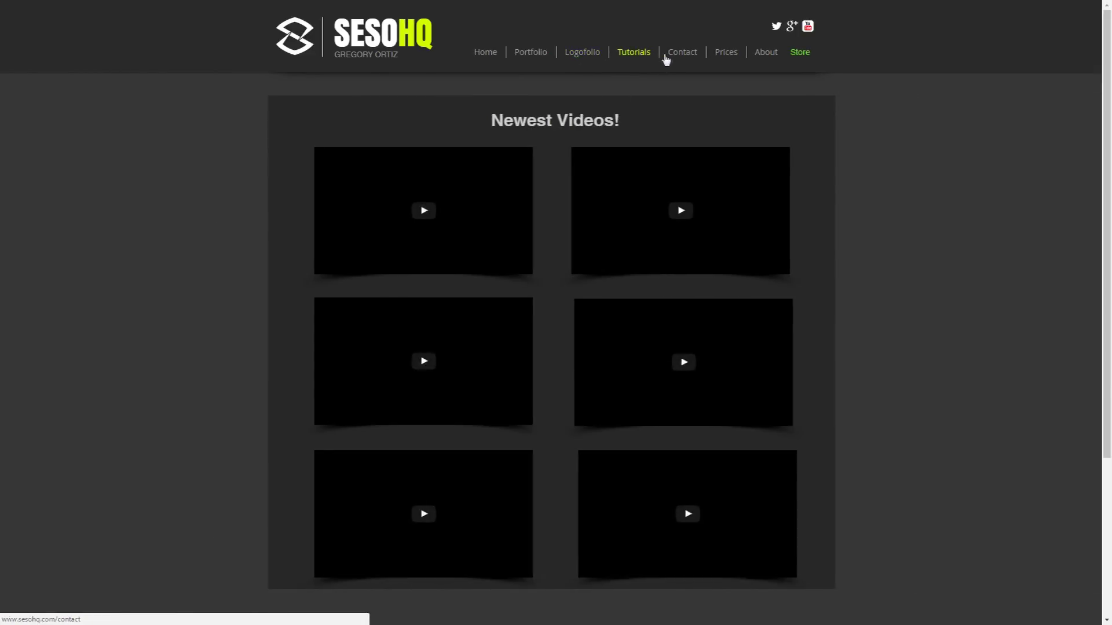
click(681, 57)
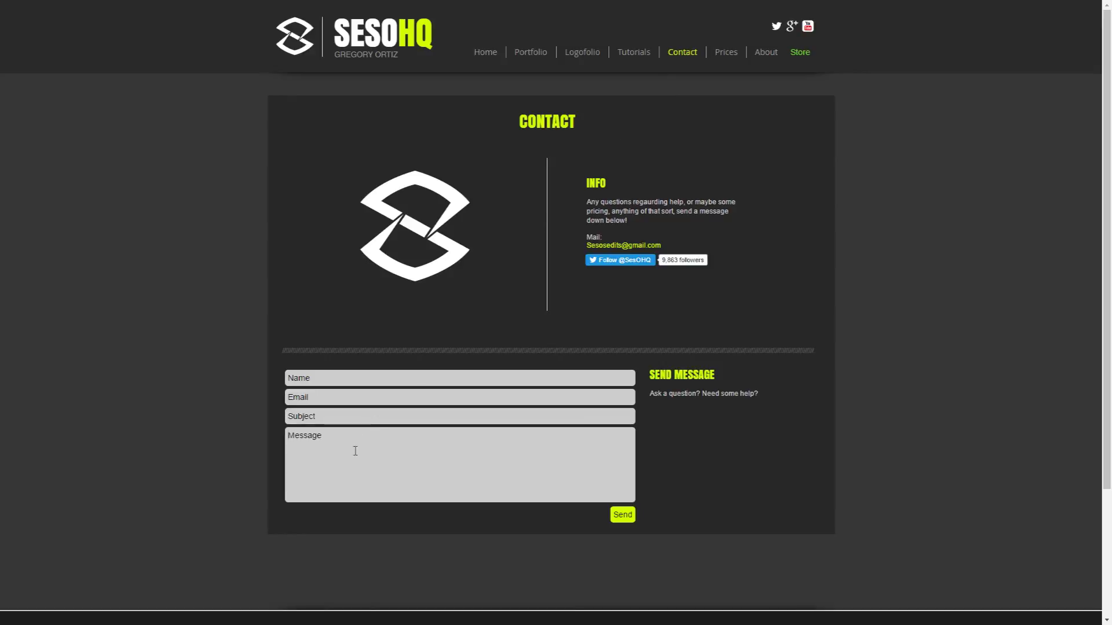
click(802, 59)
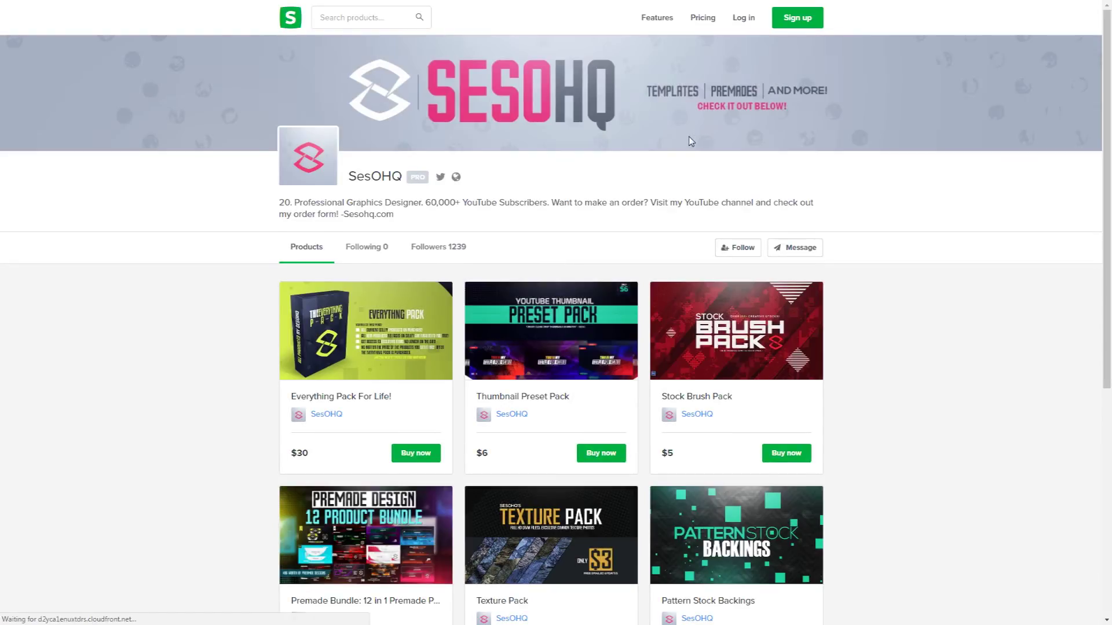
scroll(636, 140, down, 2)
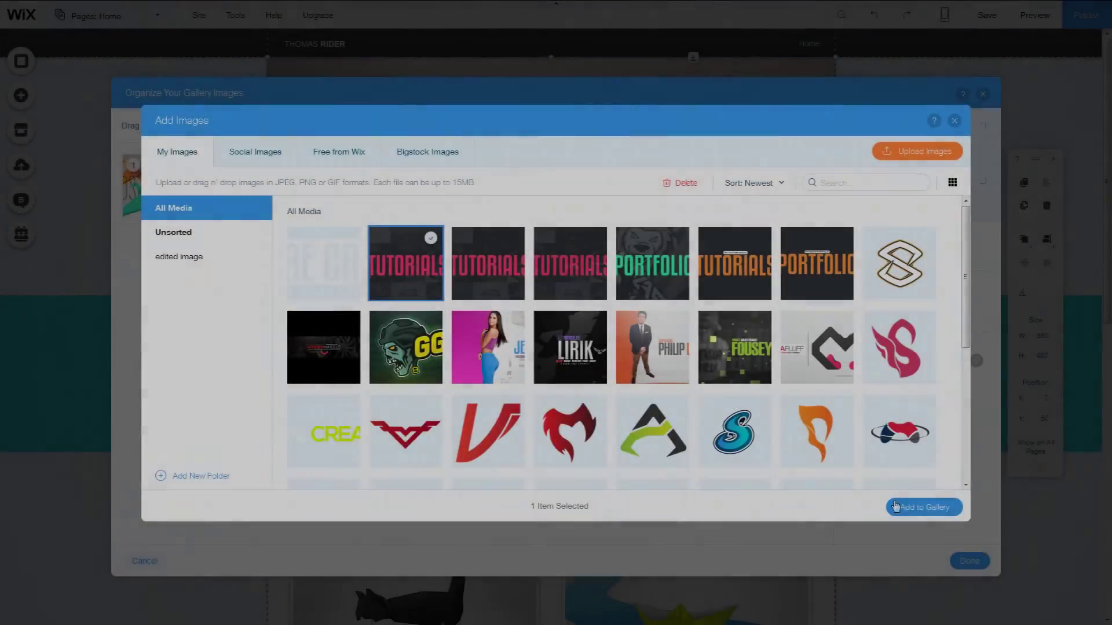
Add the selected pink Tutorials image to the slide deck gallery in the Wix editor
click(895, 506)
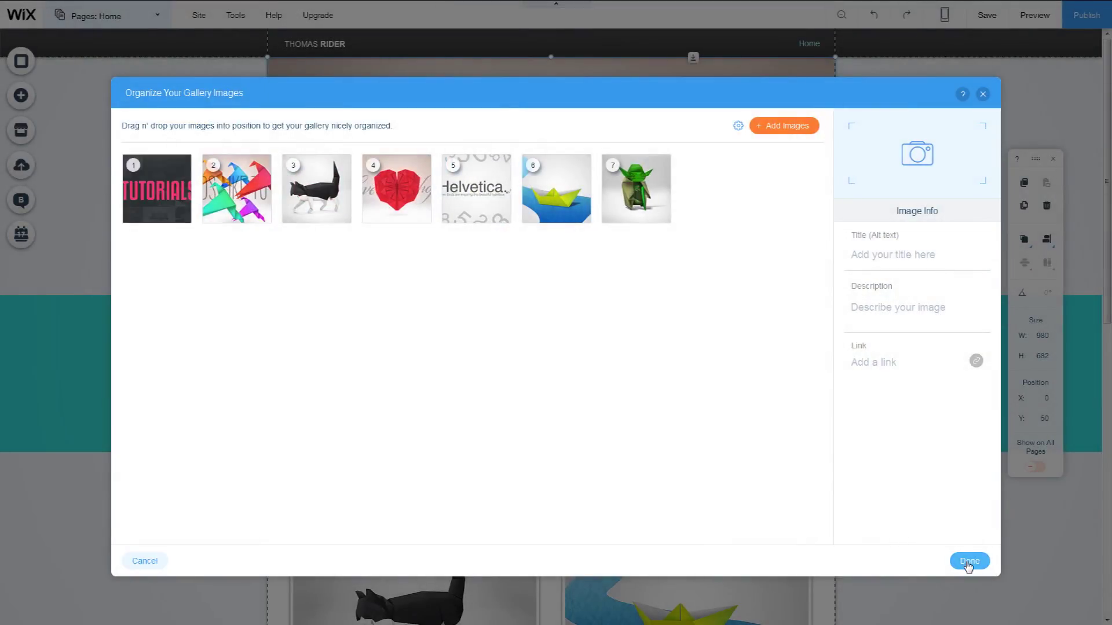
click(180, 220)
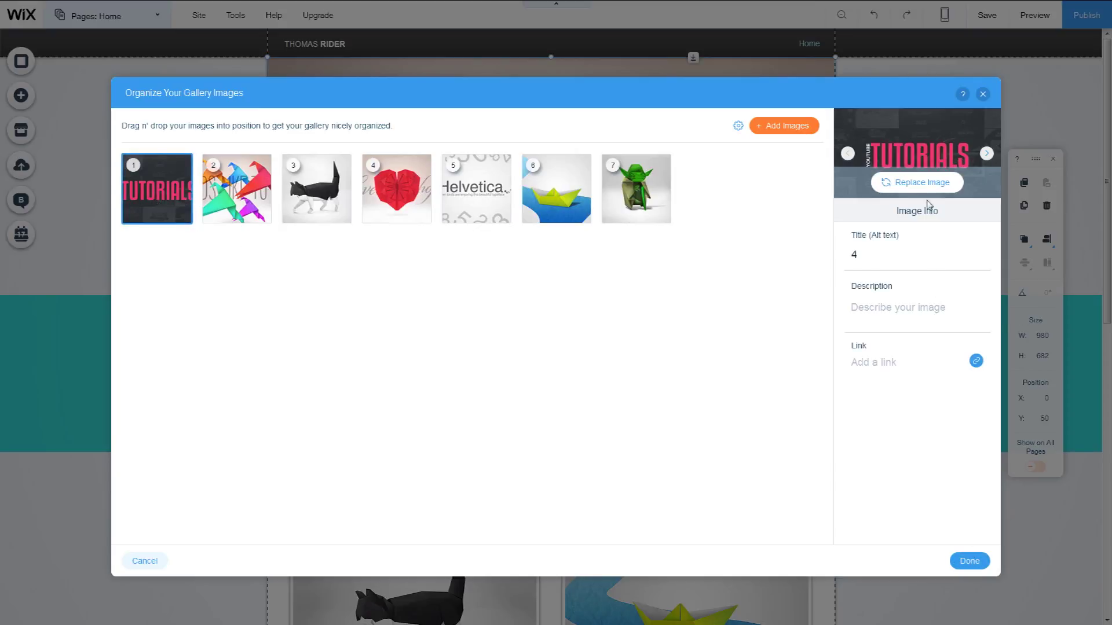
click(922, 183)
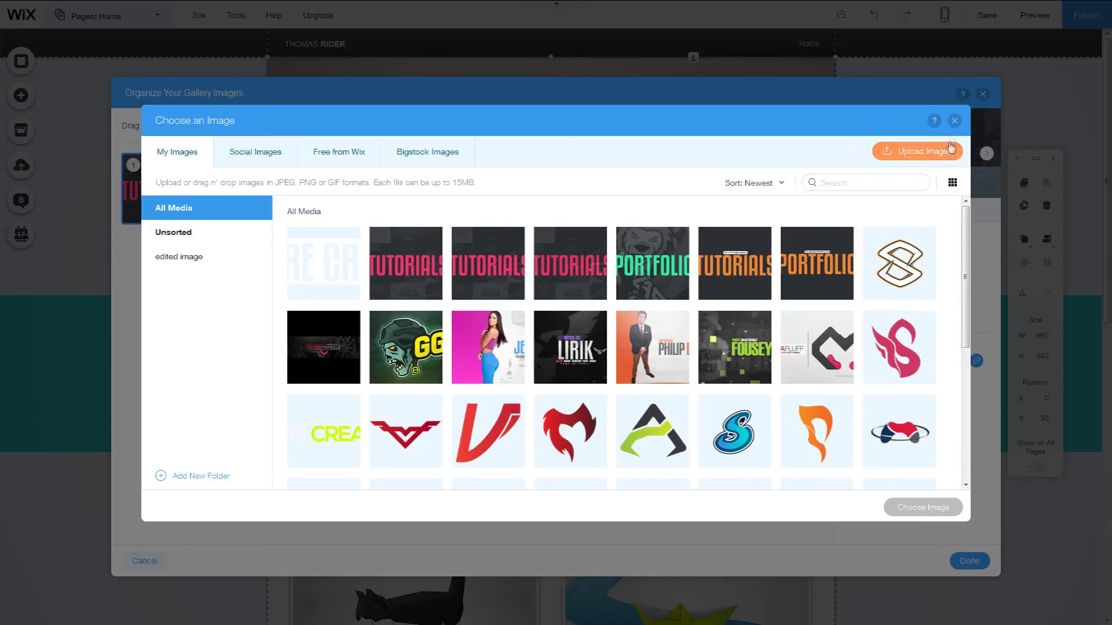
click(954, 121)
Apply the gallery's image changes and preview the site, looking through the slideshow, work gallery and contact section
click(968, 561)
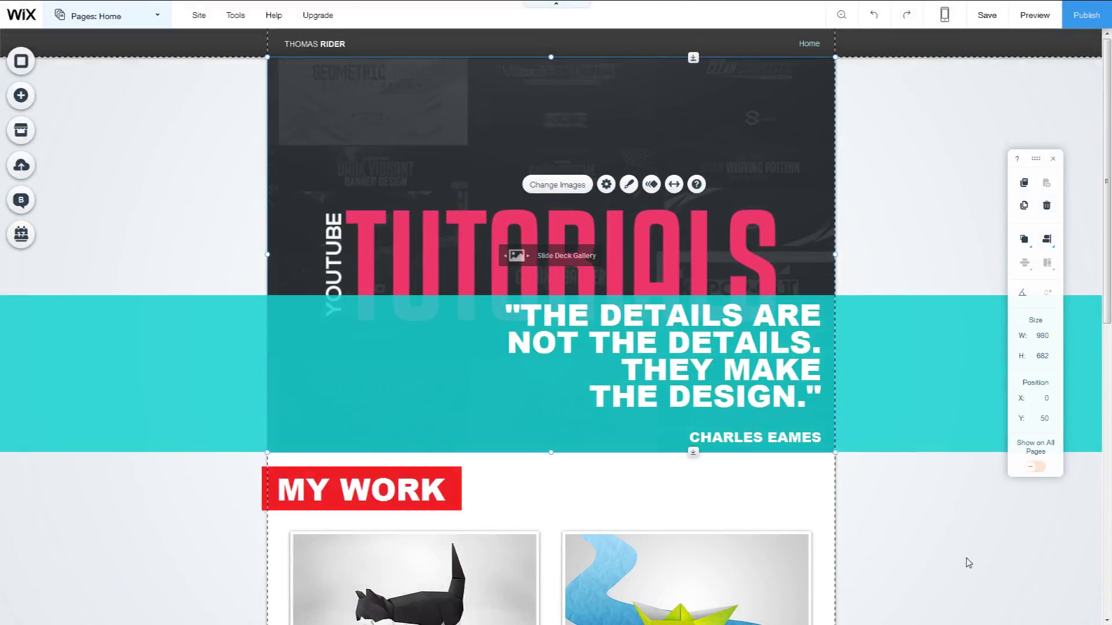
click(890, 223)
click(1029, 46)
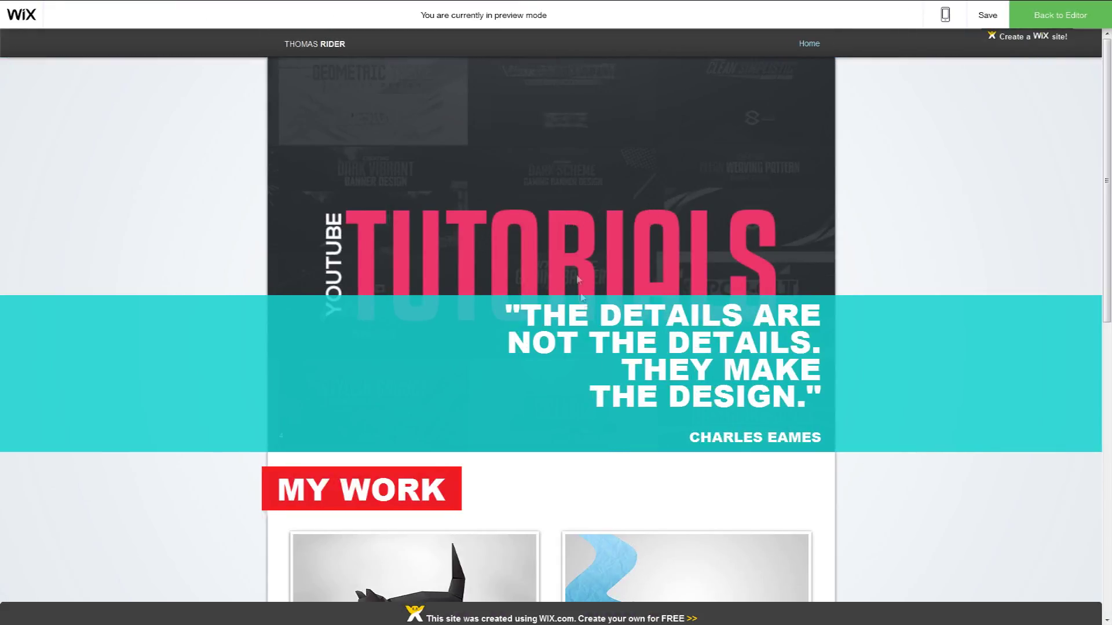
scroll(586, 310, down, 3)
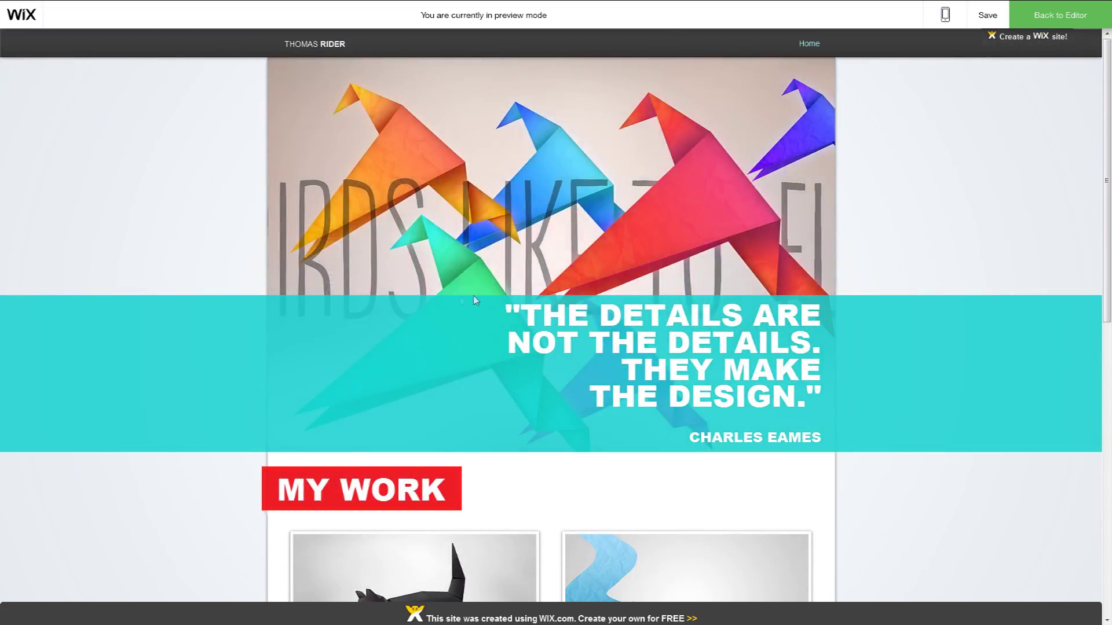
scroll(415, 357, down, 5)
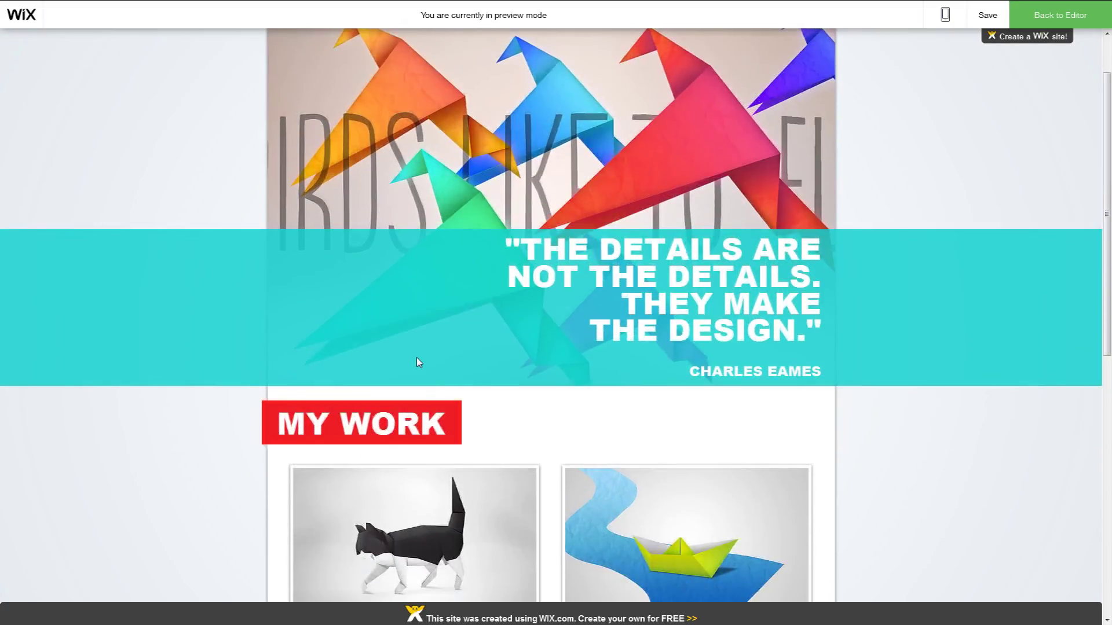
scroll(412, 359, down, 5)
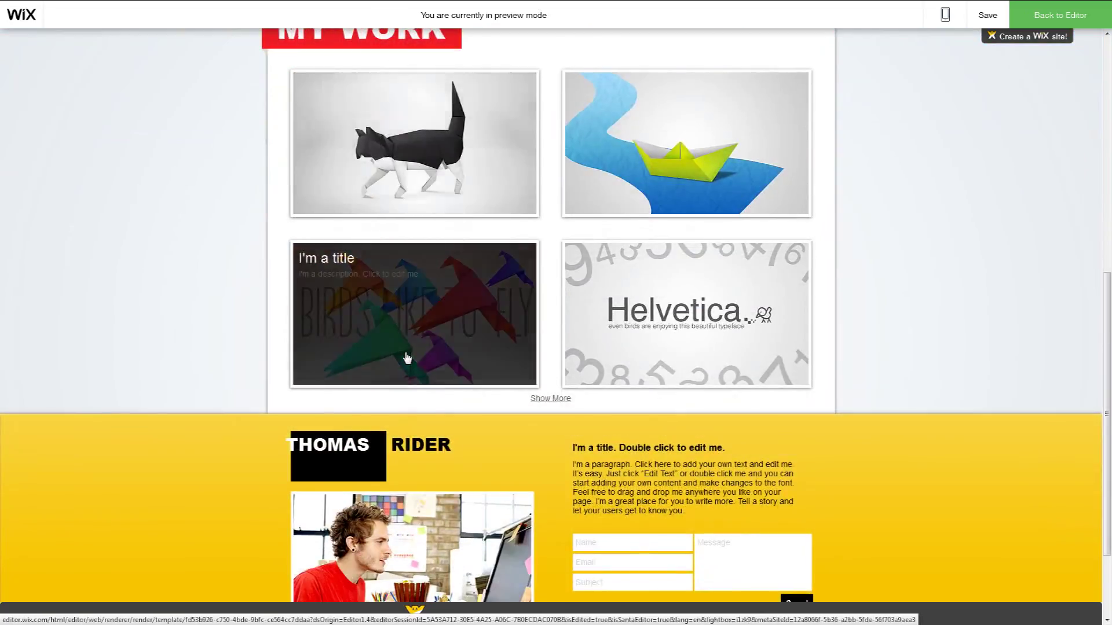
scroll(407, 353, up, 10)
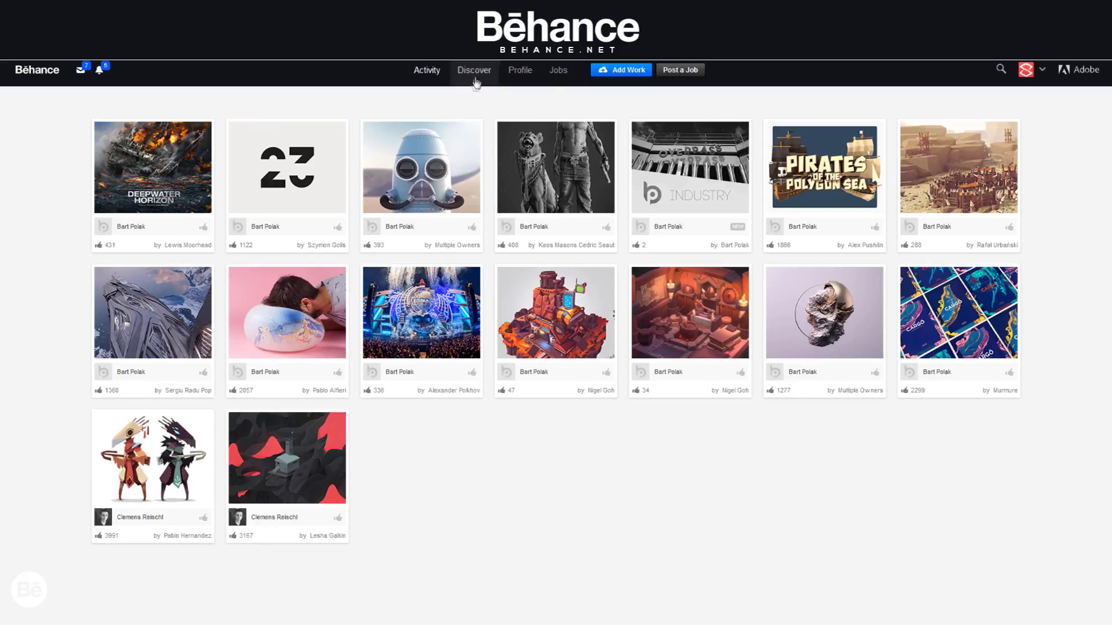
Switch to Behance, open the Discover page and filter the projects to the Illustration creative field
mouse_move(476, 74)
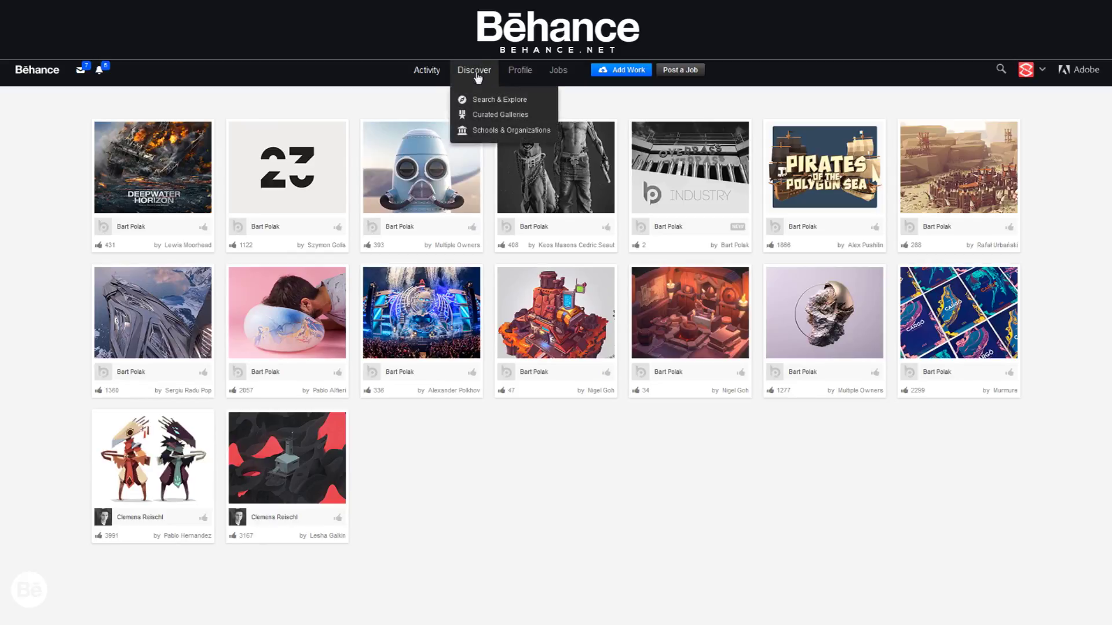
click(476, 71)
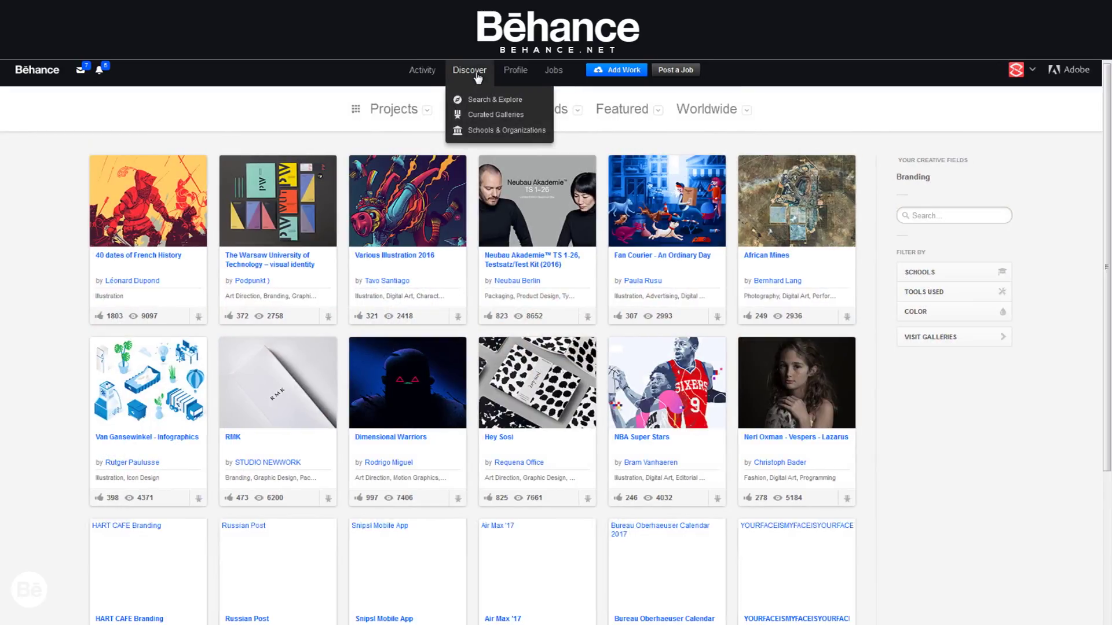
click(389, 111)
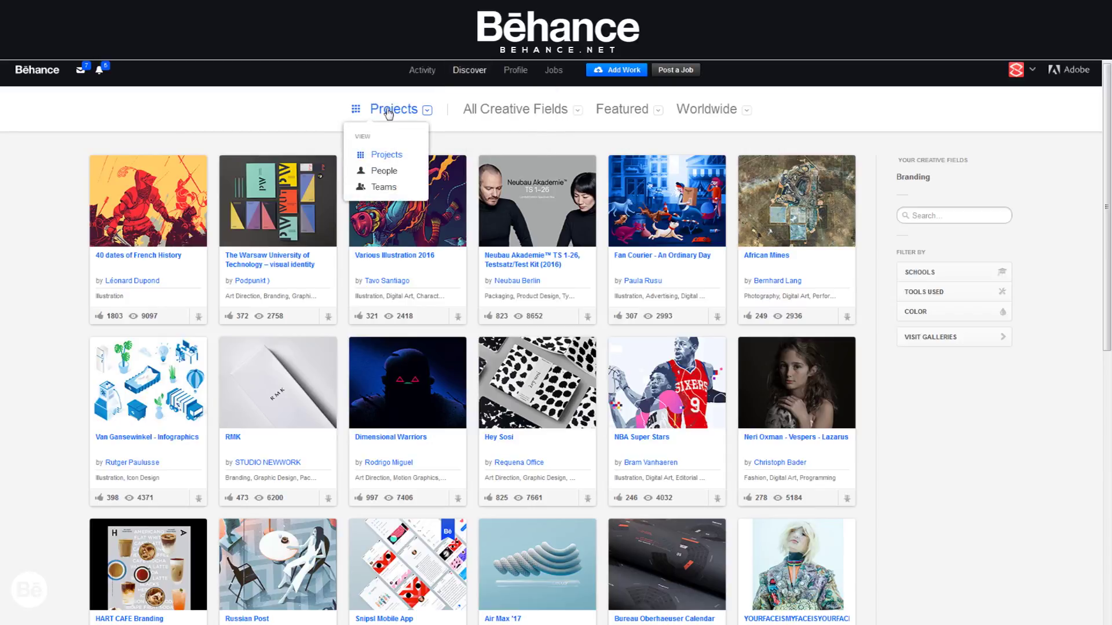
click(524, 112)
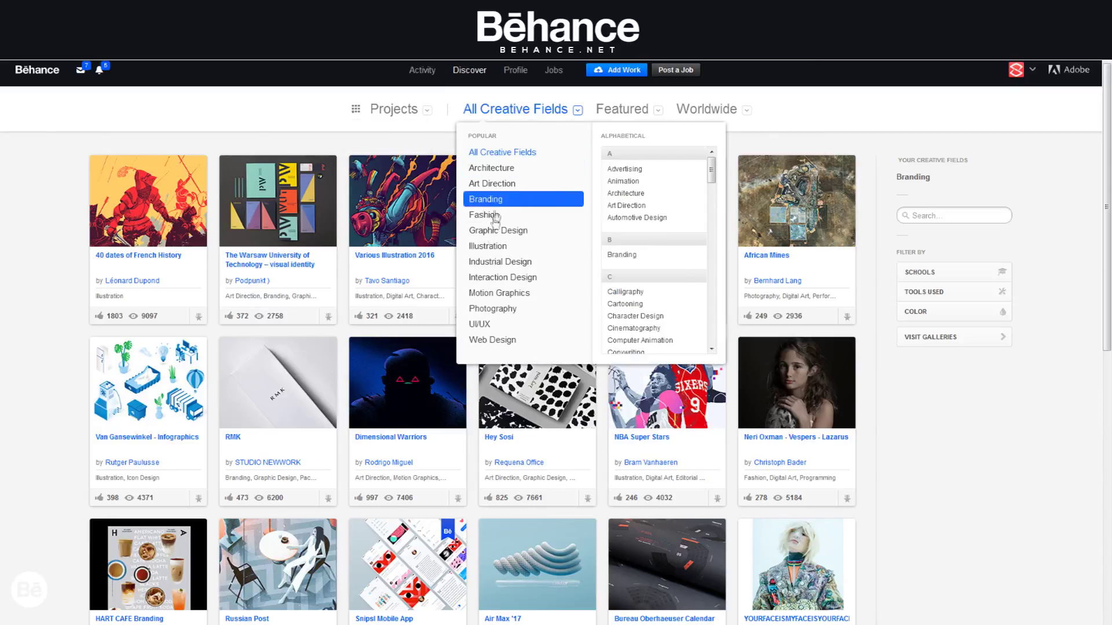
click(500, 248)
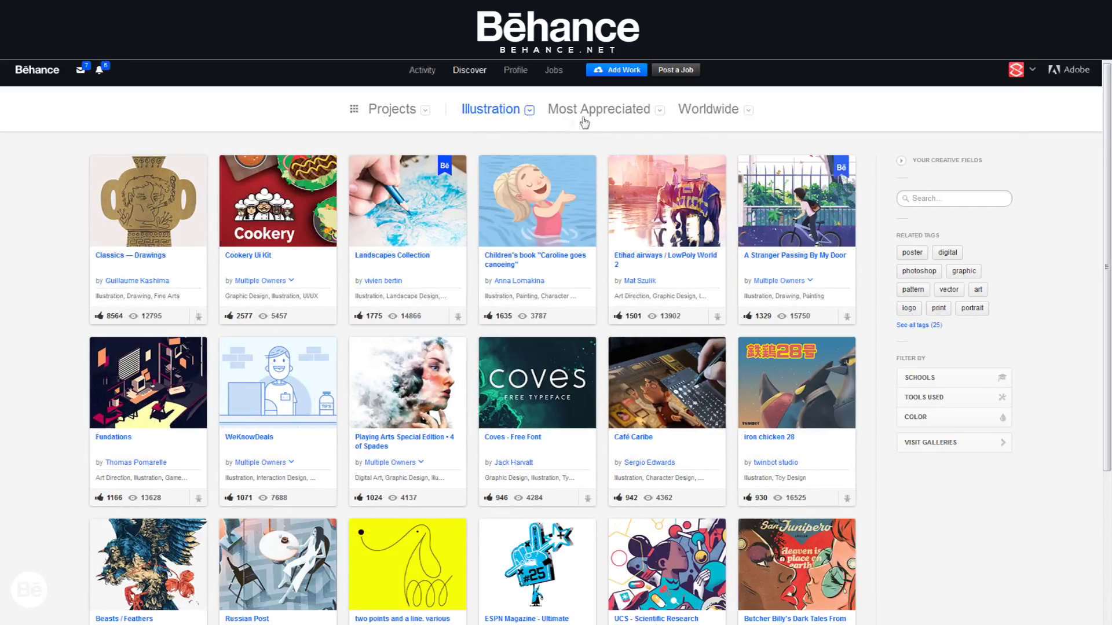
Sort the illustration projects by Most Recent and switch the order back to Most Appreciated
click(619, 121)
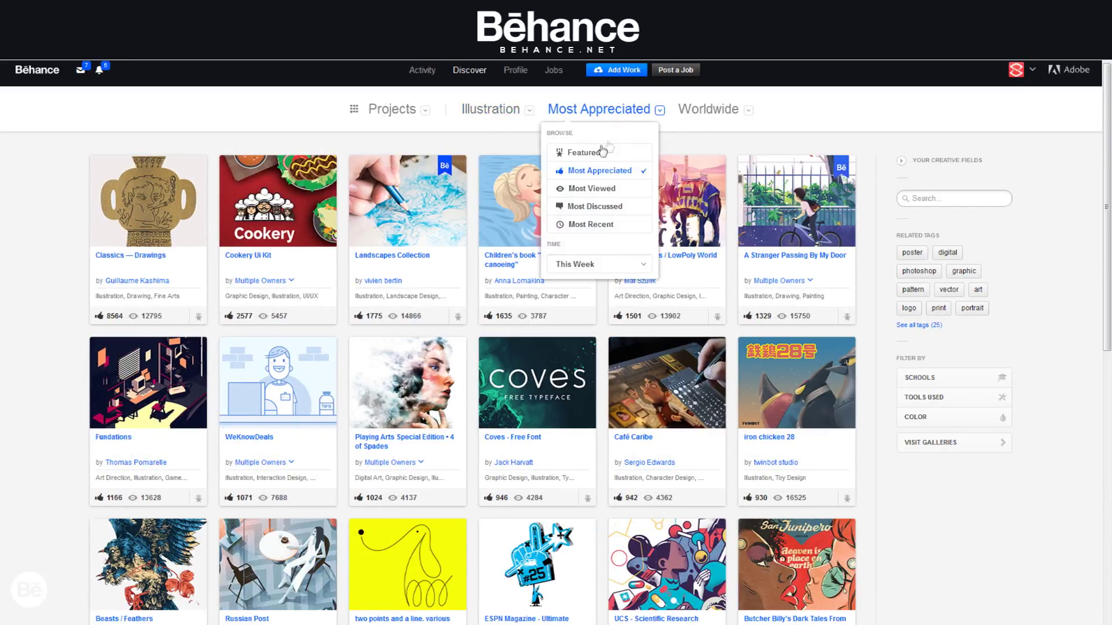
click(602, 224)
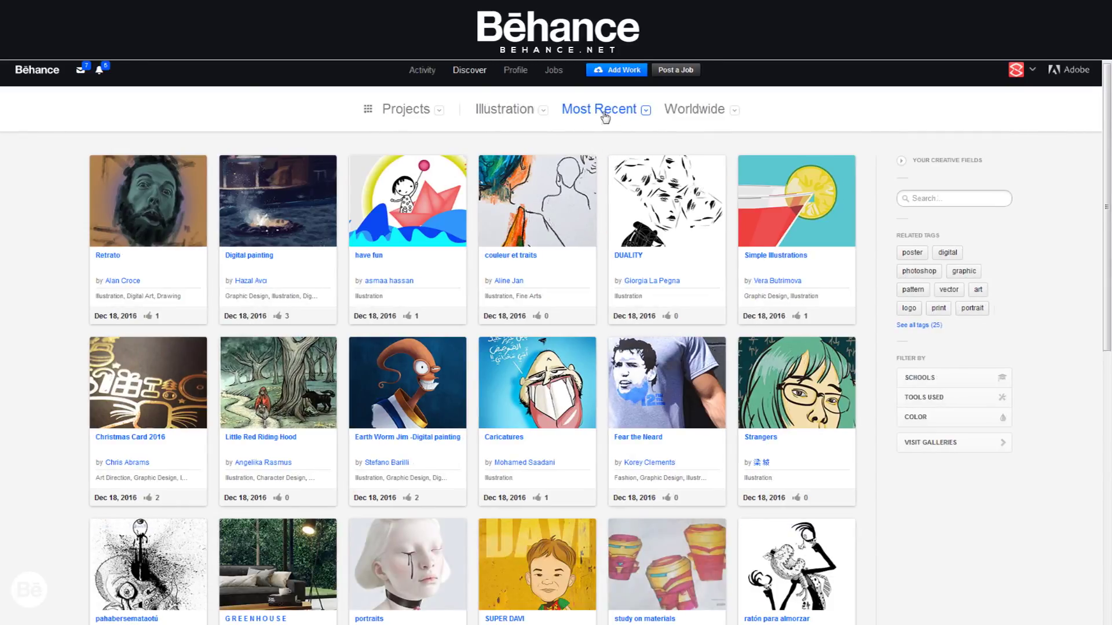
click(605, 117)
click(607, 165)
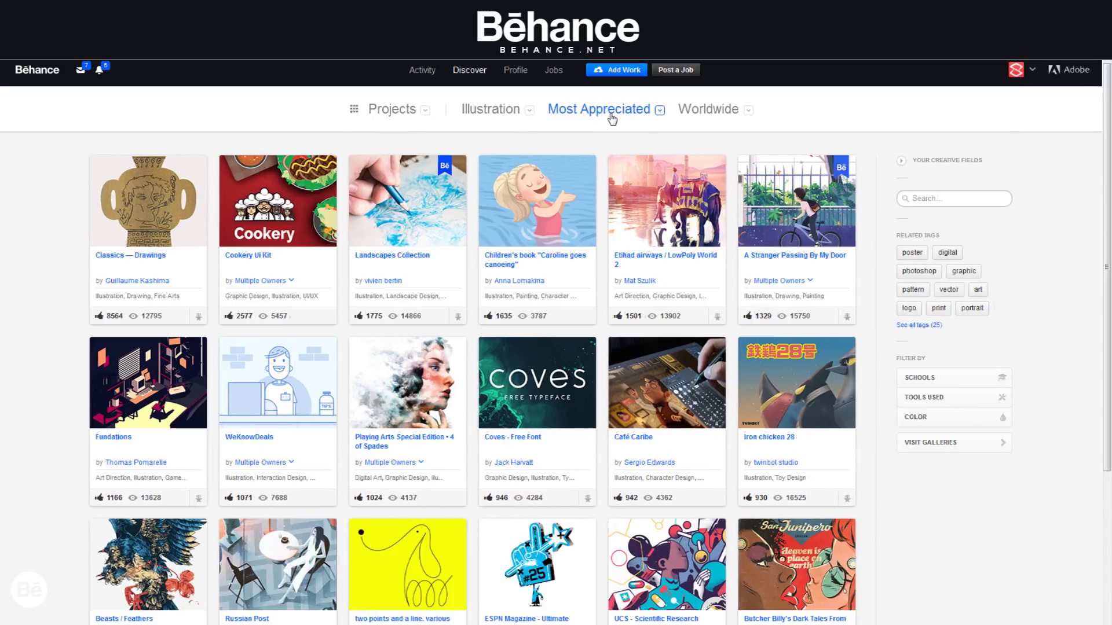
Limit the Most Appreciated illustration projects to the This Month time range
click(609, 114)
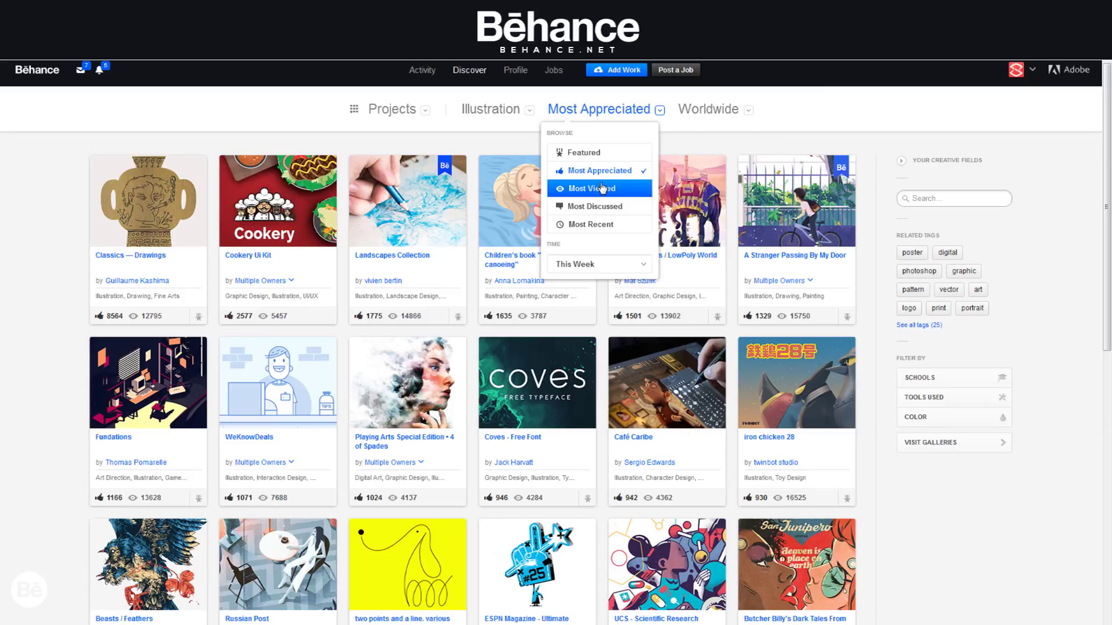
click(603, 265)
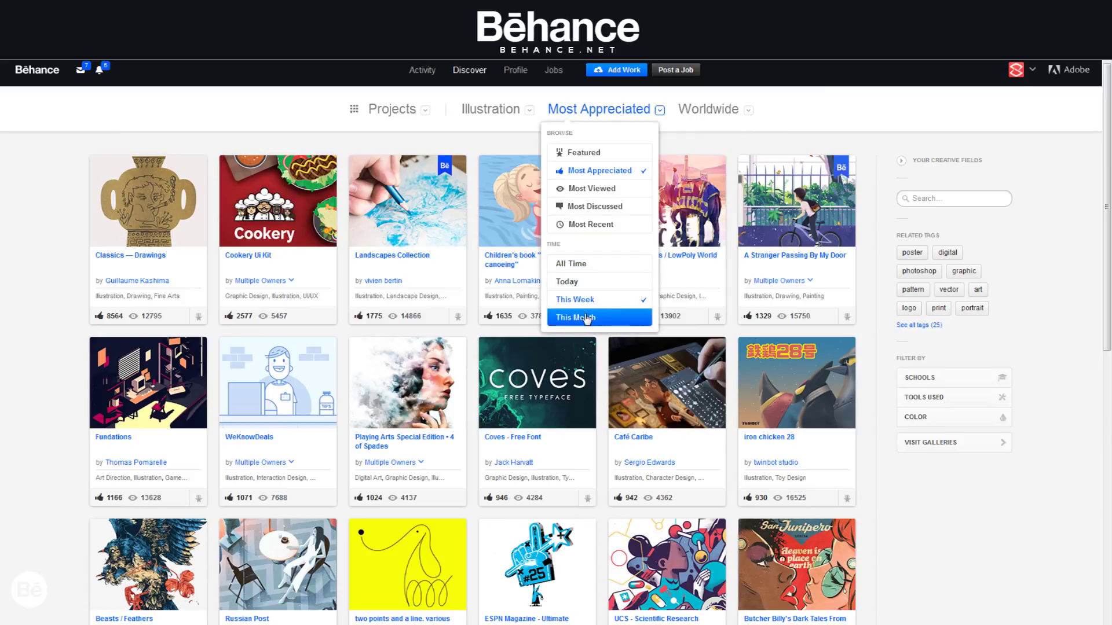
click(588, 319)
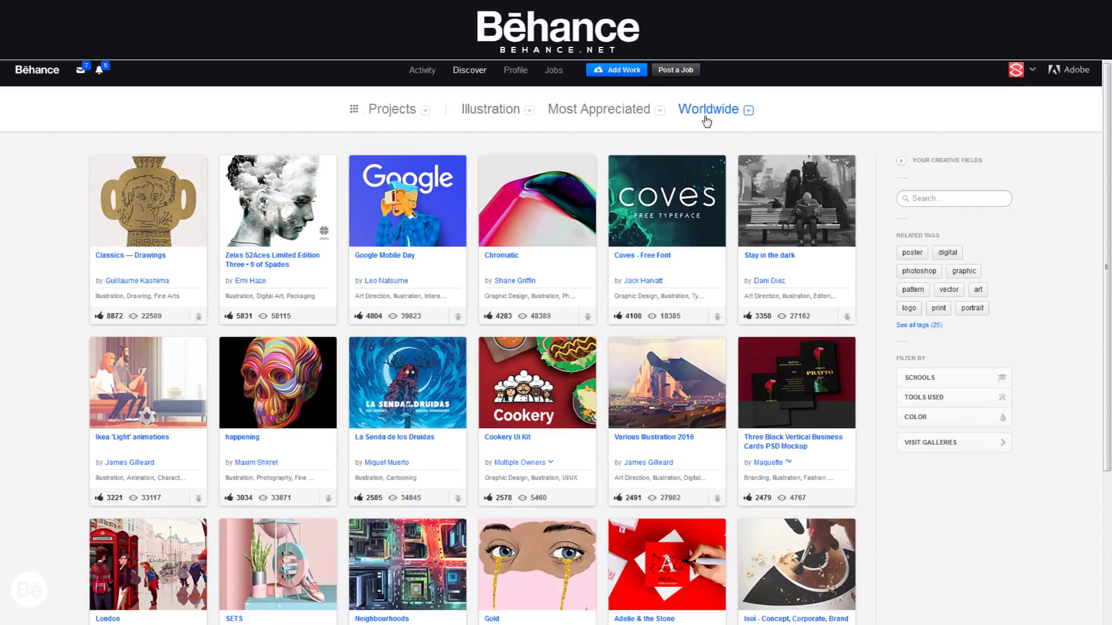
Open the Worldwide location filter and look at its list of countries without choosing one
click(706, 120)
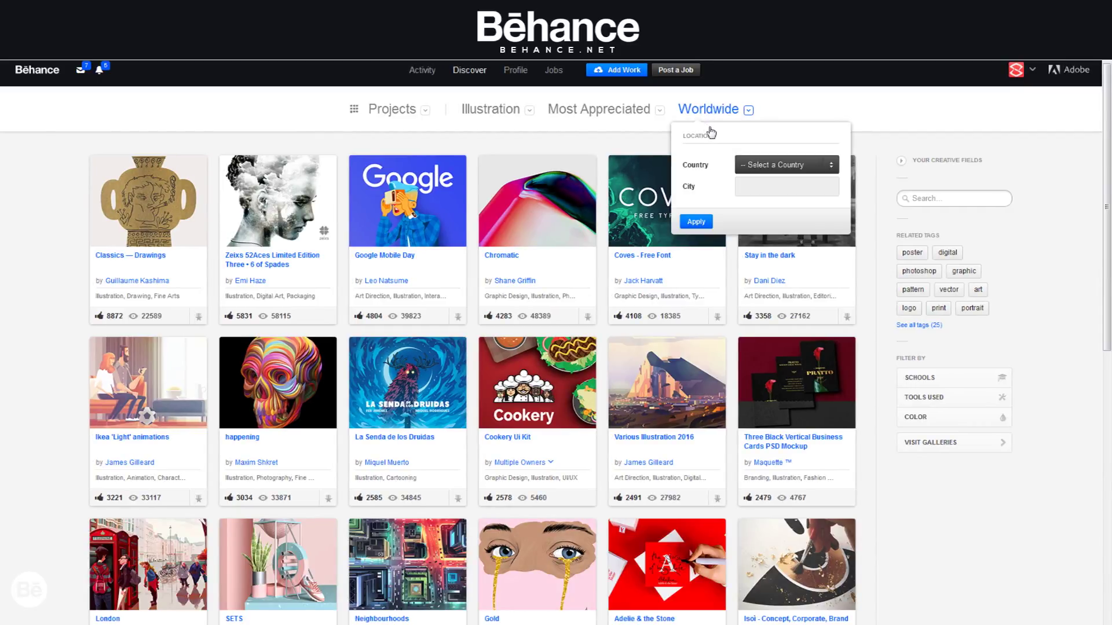
click(773, 166)
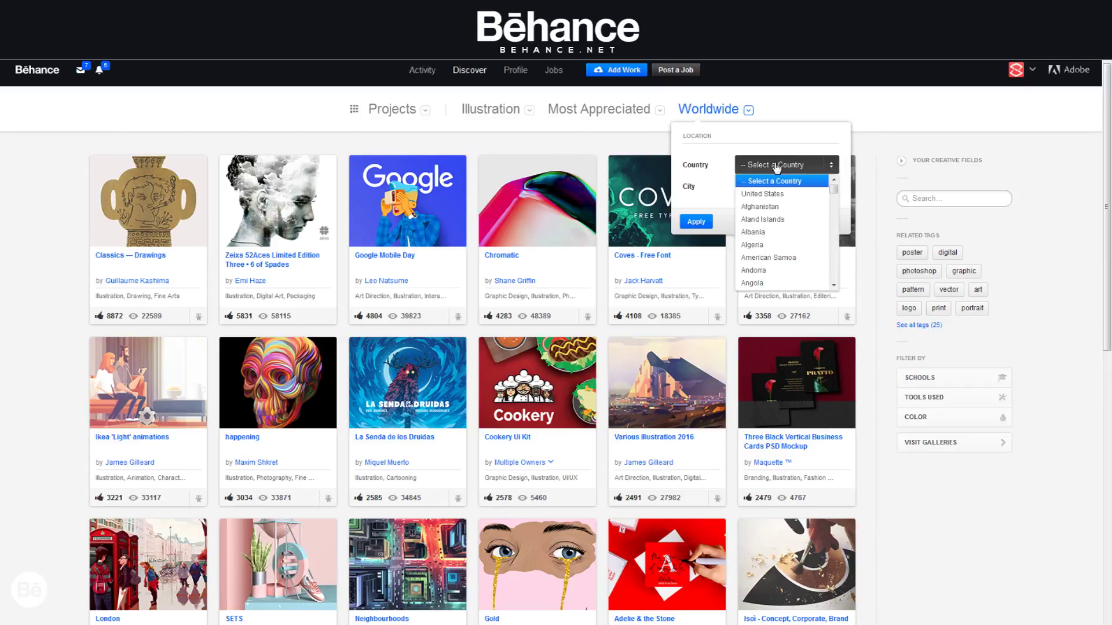
click(776, 166)
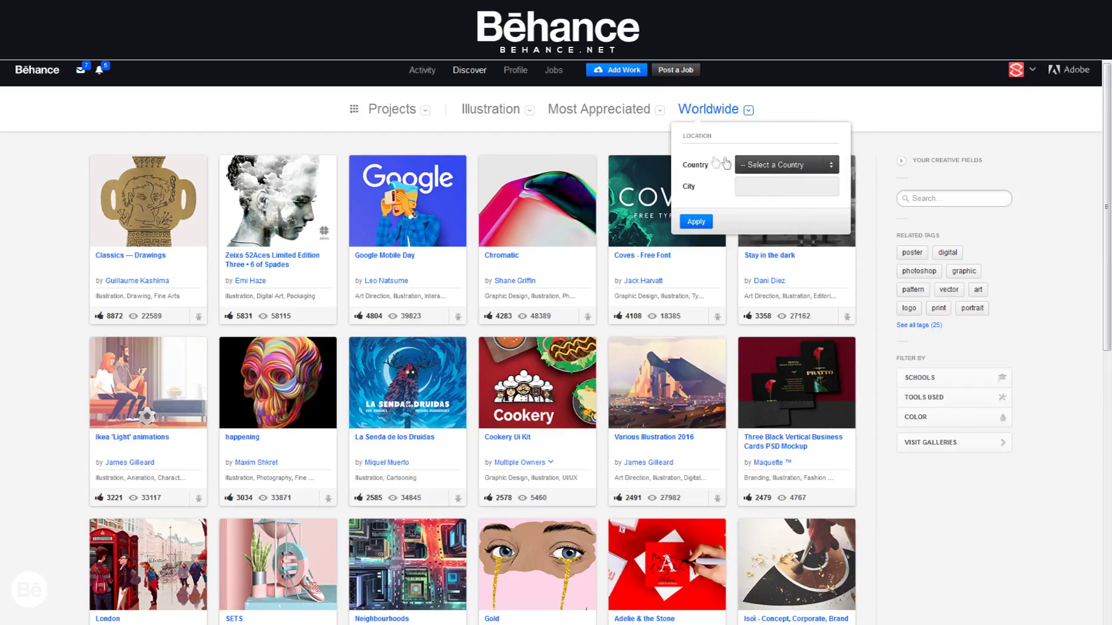
Switch the Illustration listing to the People view and return to Projects
click(425, 110)
click(409, 171)
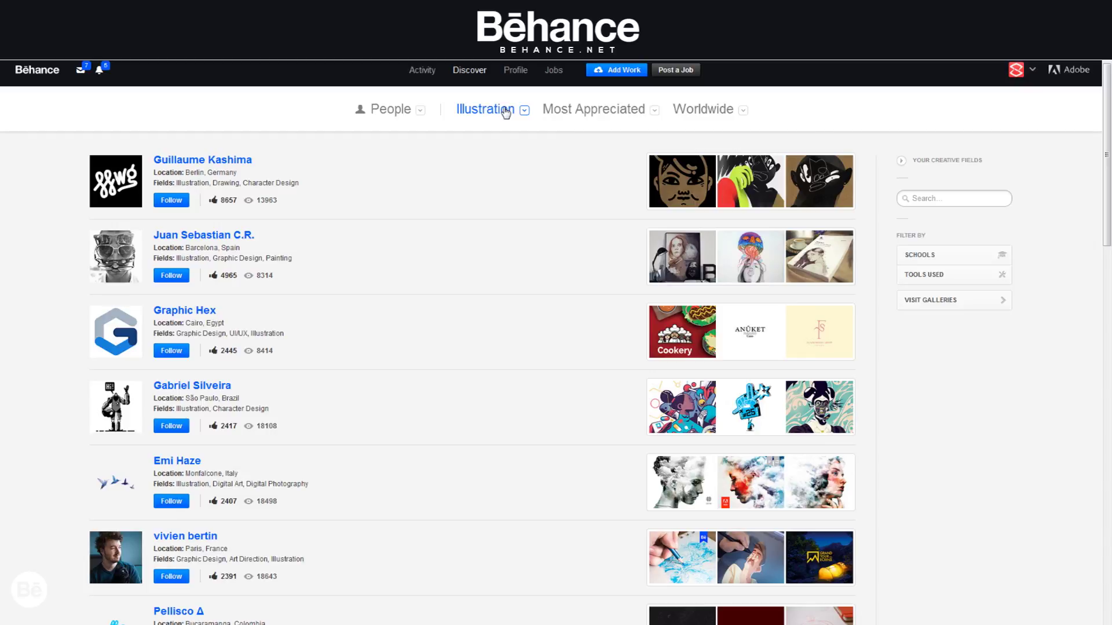
click(401, 113)
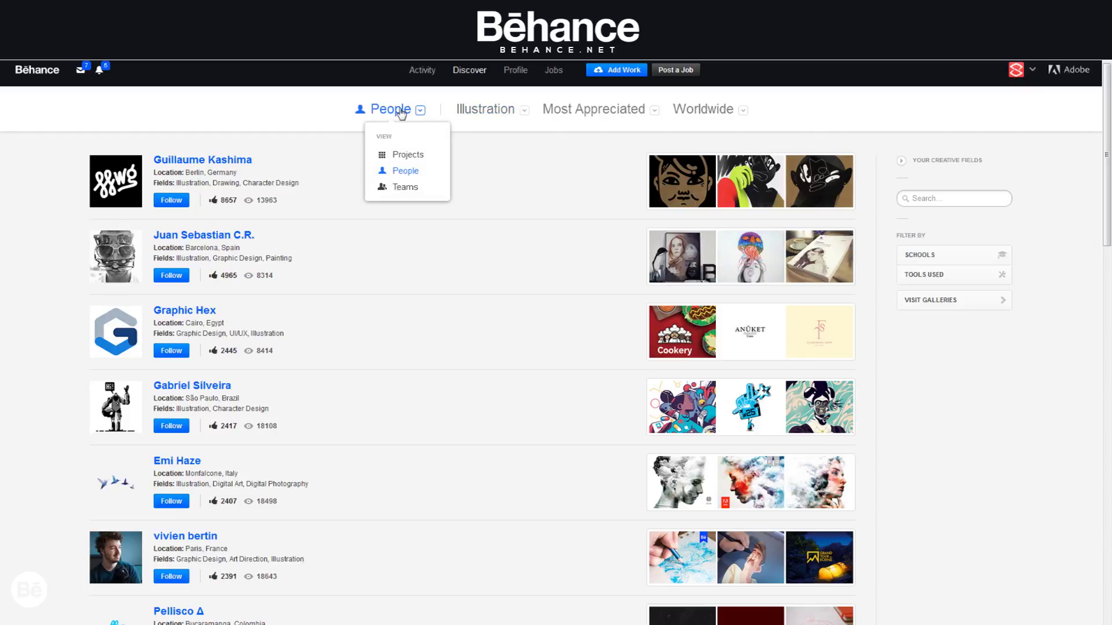
click(408, 155)
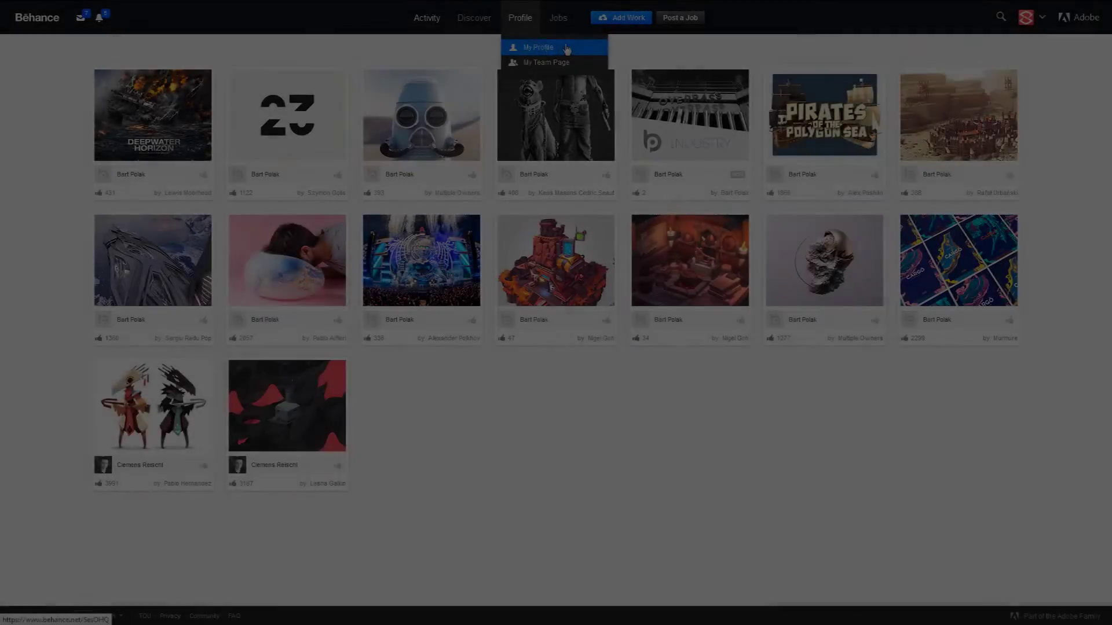
Go to My Profile and look through the LOGOFOLIO V1 and Concepts v1 projects
click(528, 48)
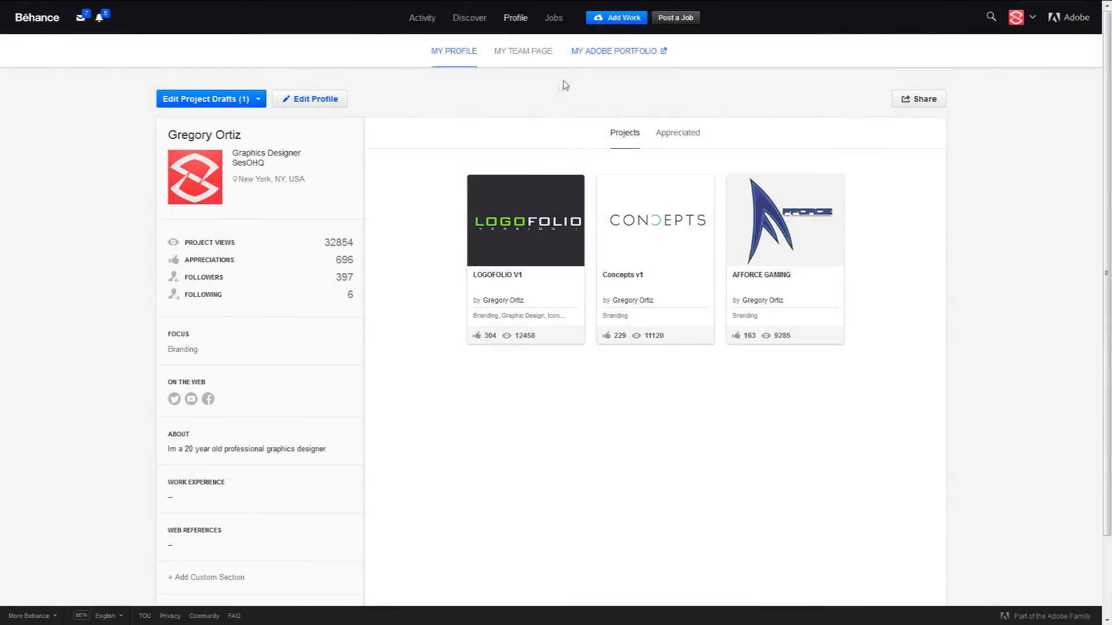
click(521, 223)
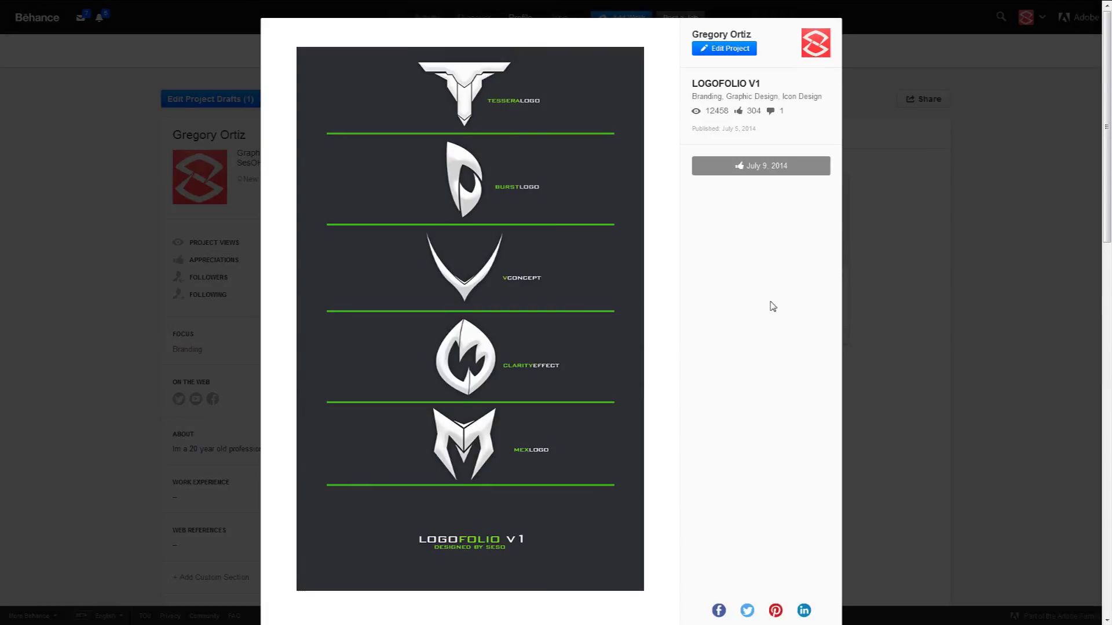
scroll(770, 305, down, 1)
scroll(770, 305, up, 1)
click(932, 329)
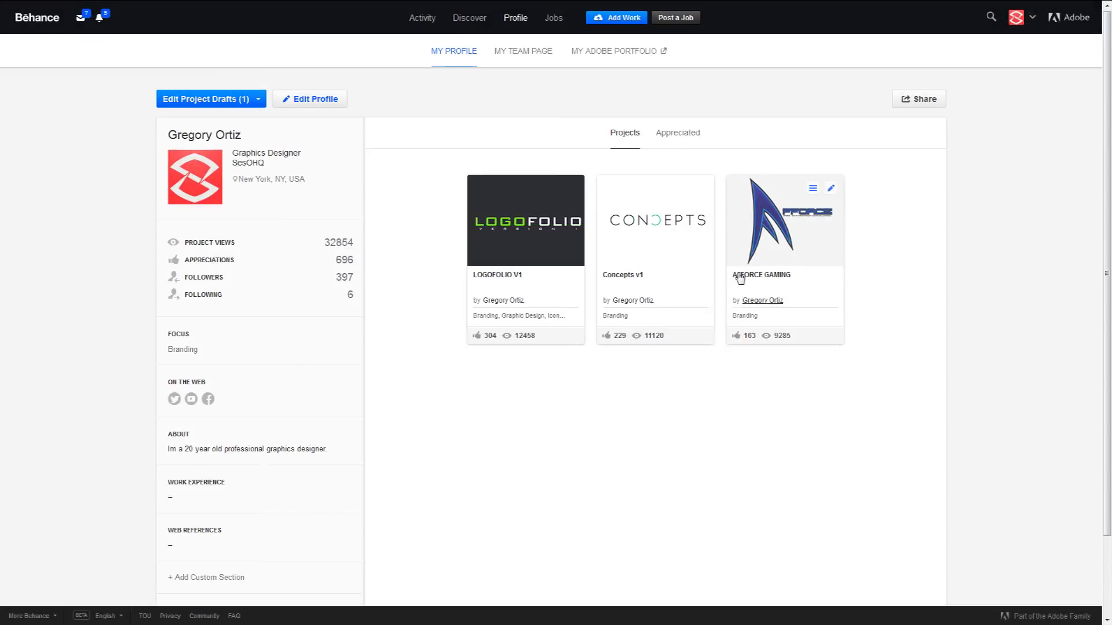
click(697, 247)
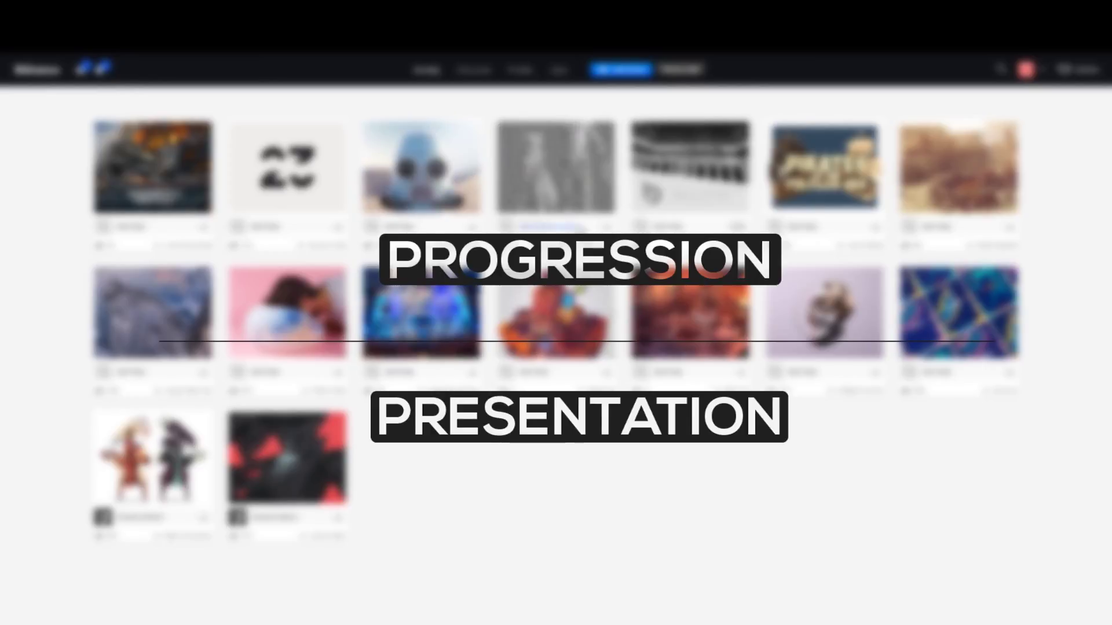
Open the Discover page and filter its projects to the Illustration creative field
mouse_move(475, 72)
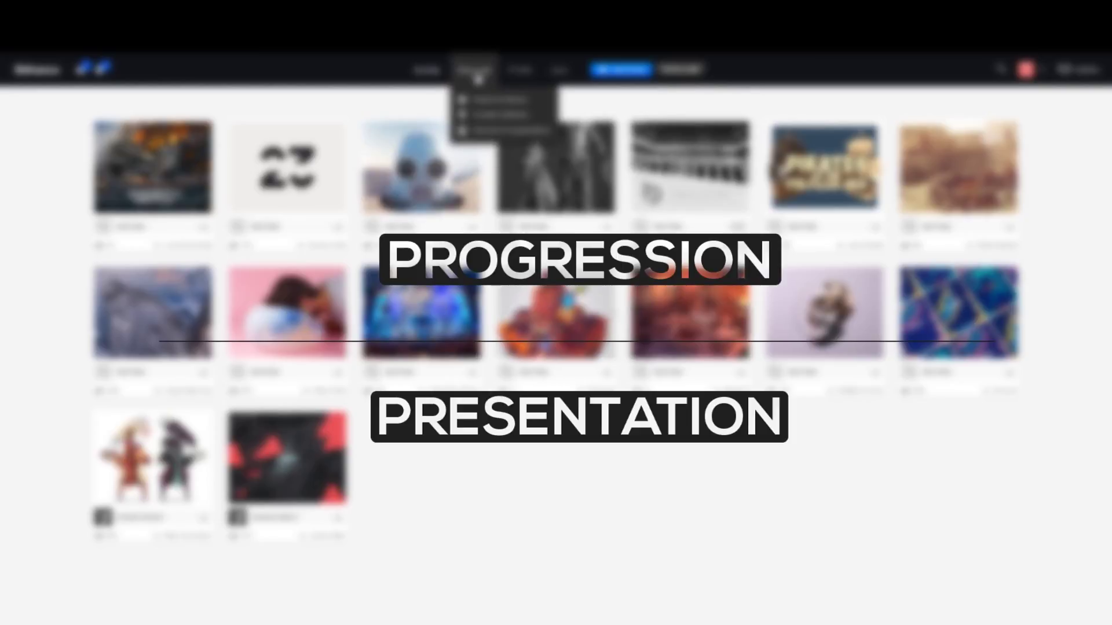
click(476, 74)
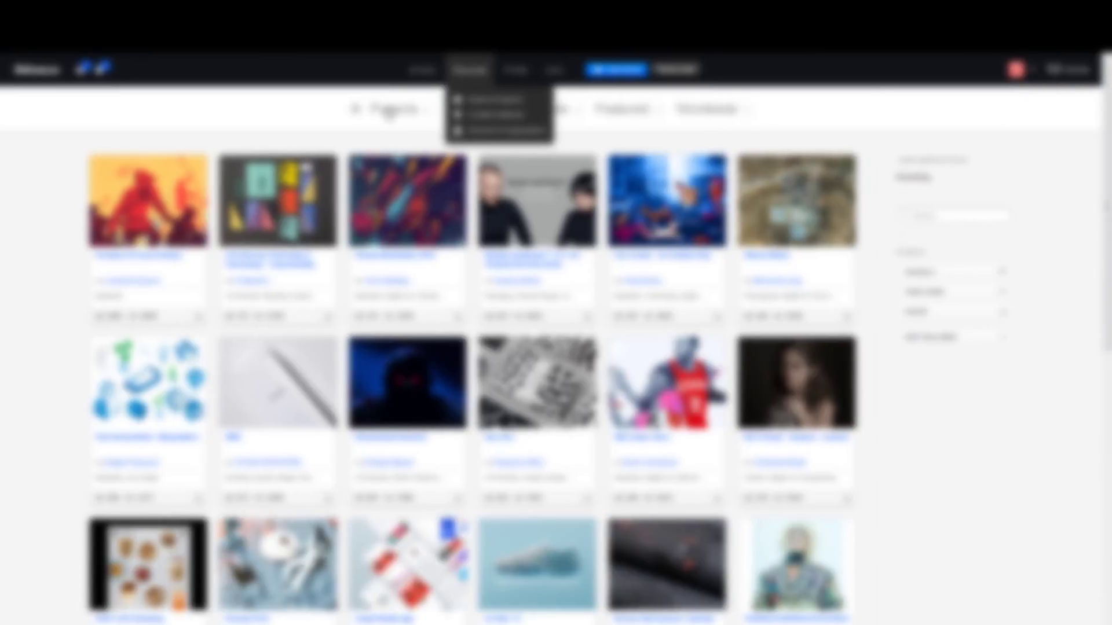
click(389, 110)
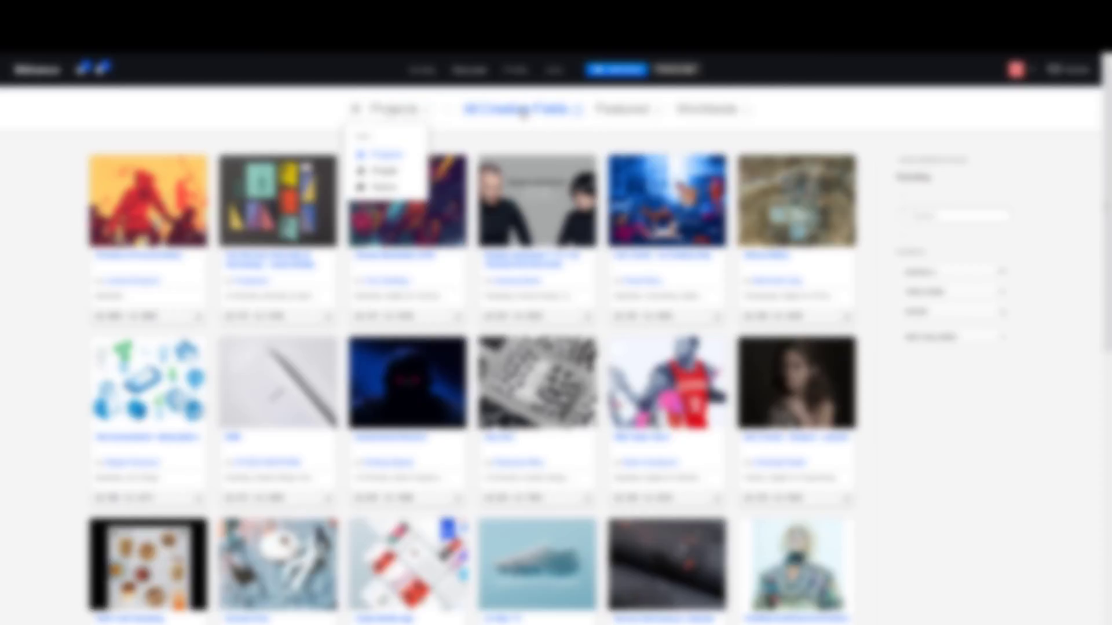
click(522, 110)
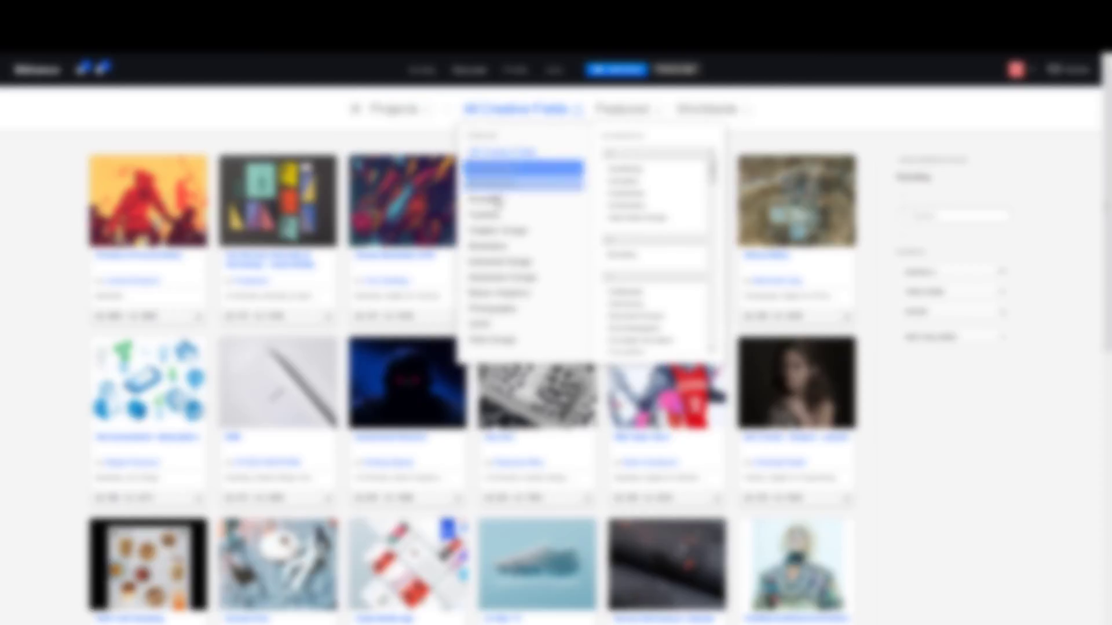
click(498, 246)
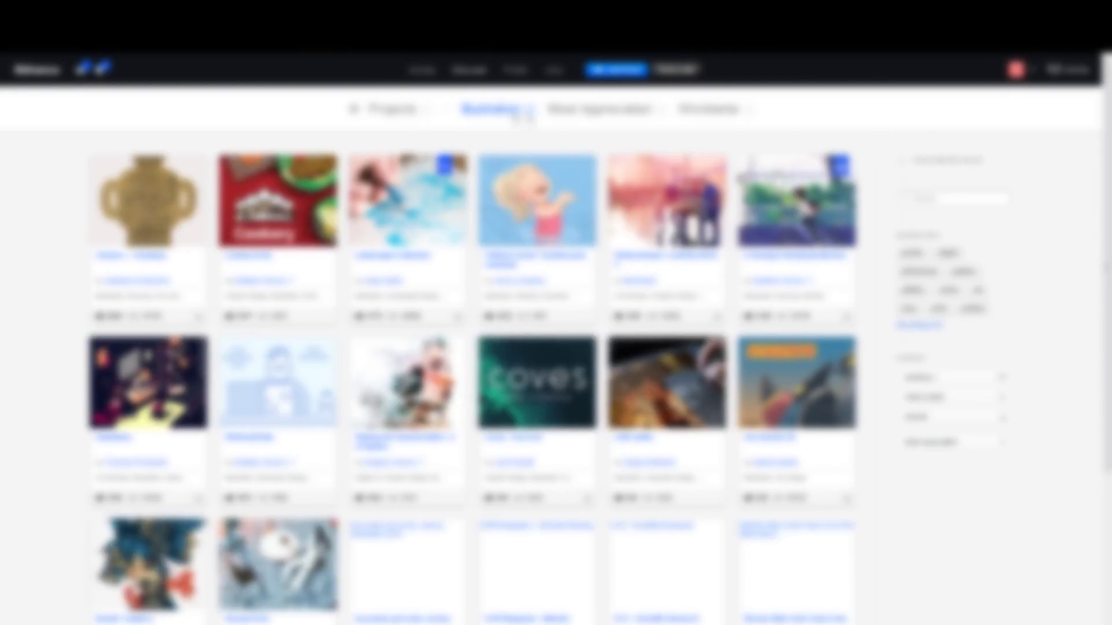
Sort the illustration projects by Most Recent and switch the order back to Most Appreciated
click(619, 123)
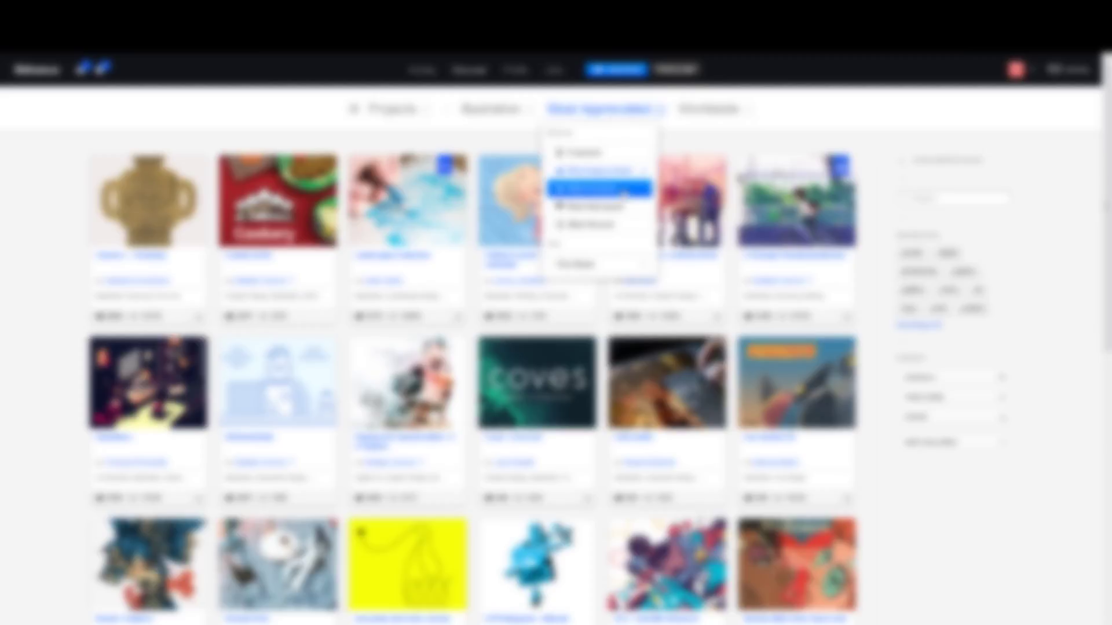
click(606, 226)
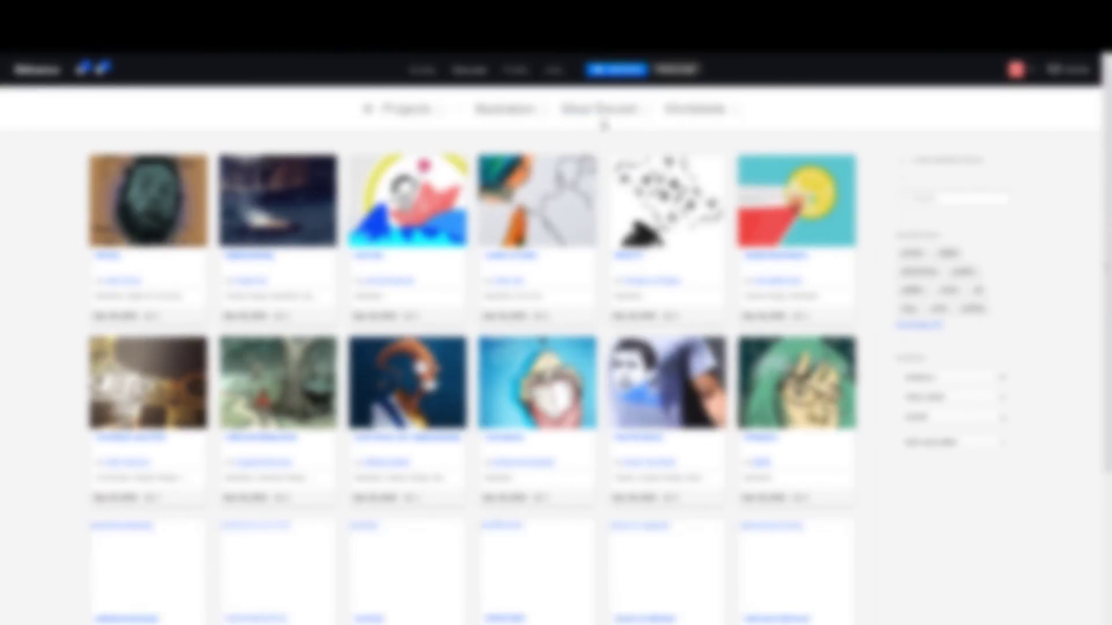
click(604, 115)
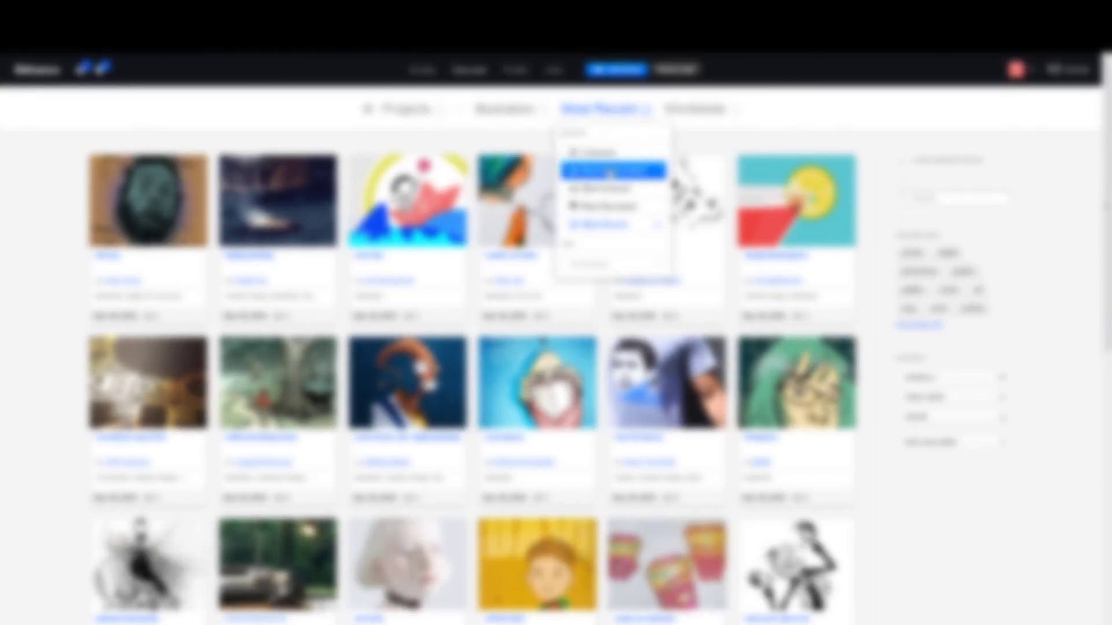
click(609, 165)
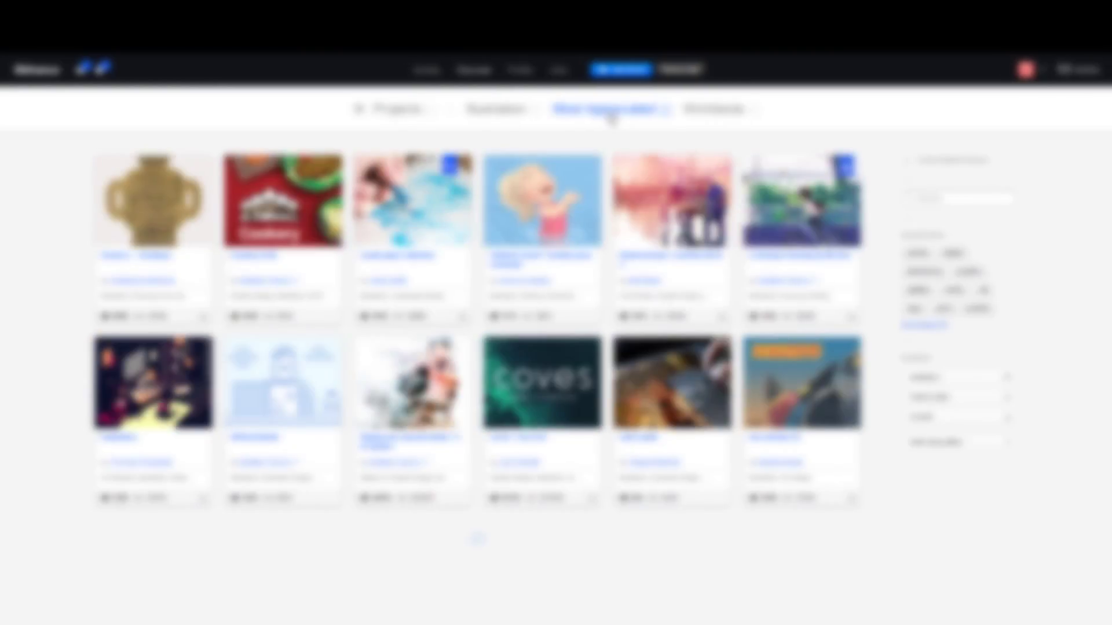
Restrict the Most Appreciated illustration projects to This Month
click(604, 110)
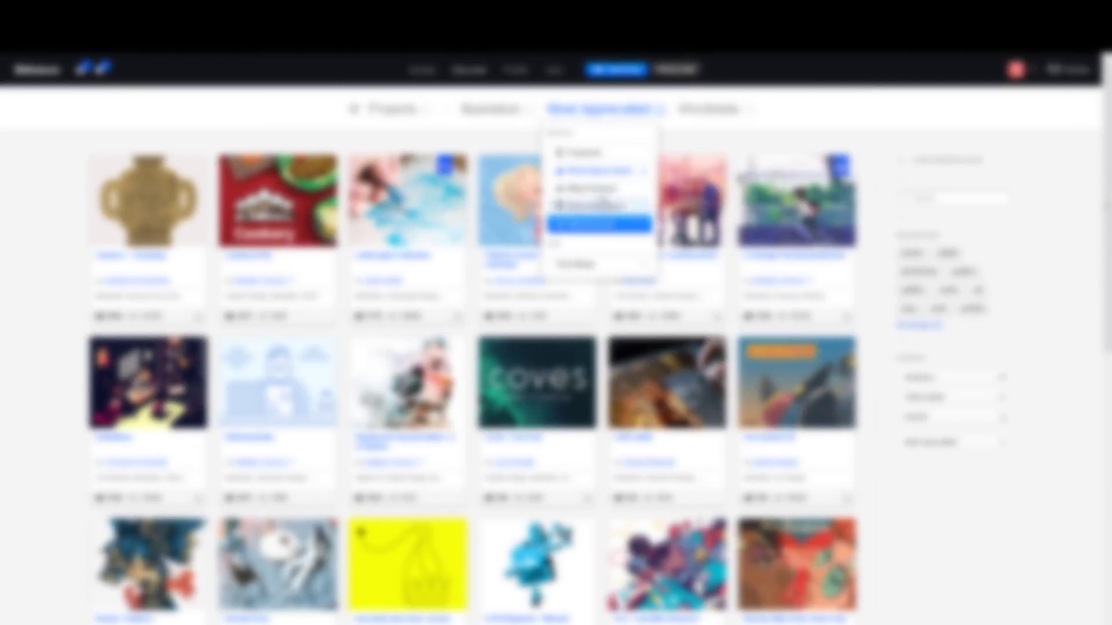
click(574, 264)
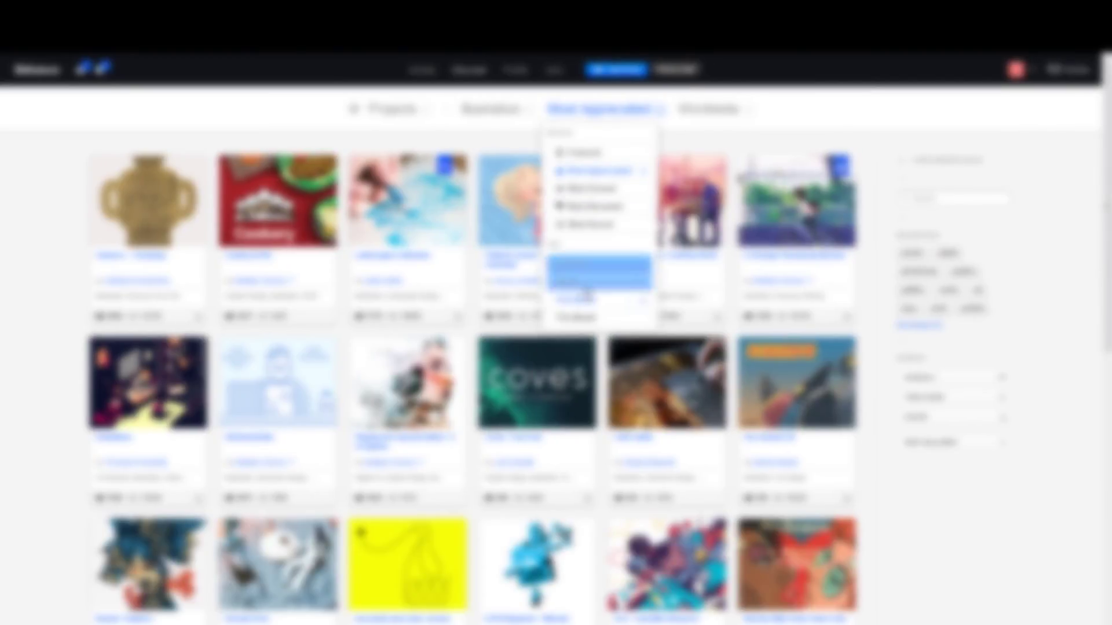
click(586, 317)
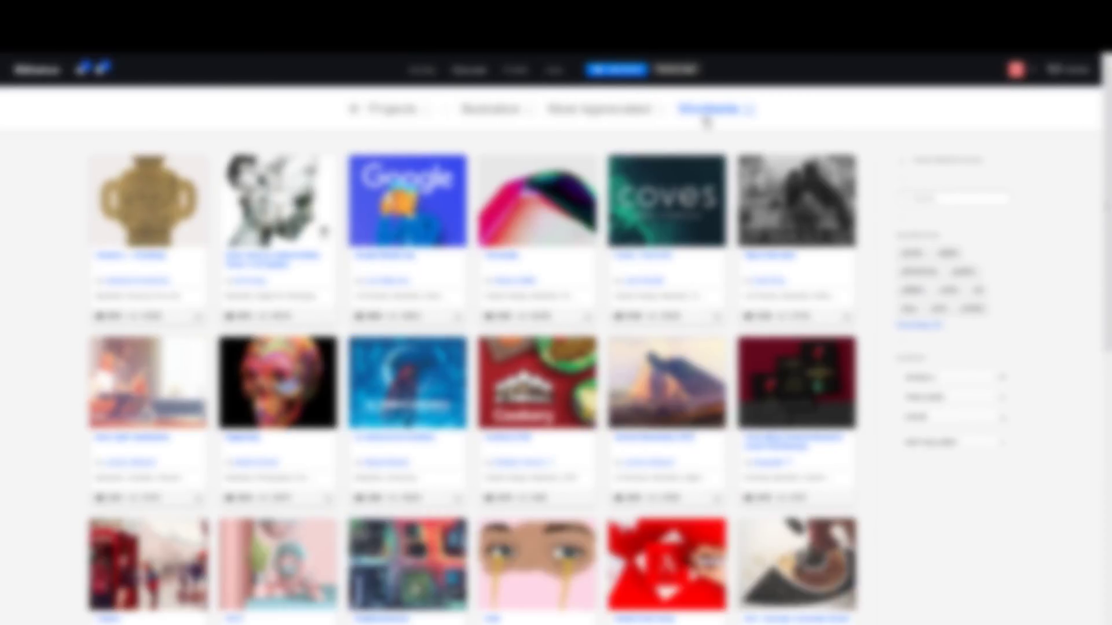
View the country choices of the Worldwide location filter, leaving the location unset
click(706, 118)
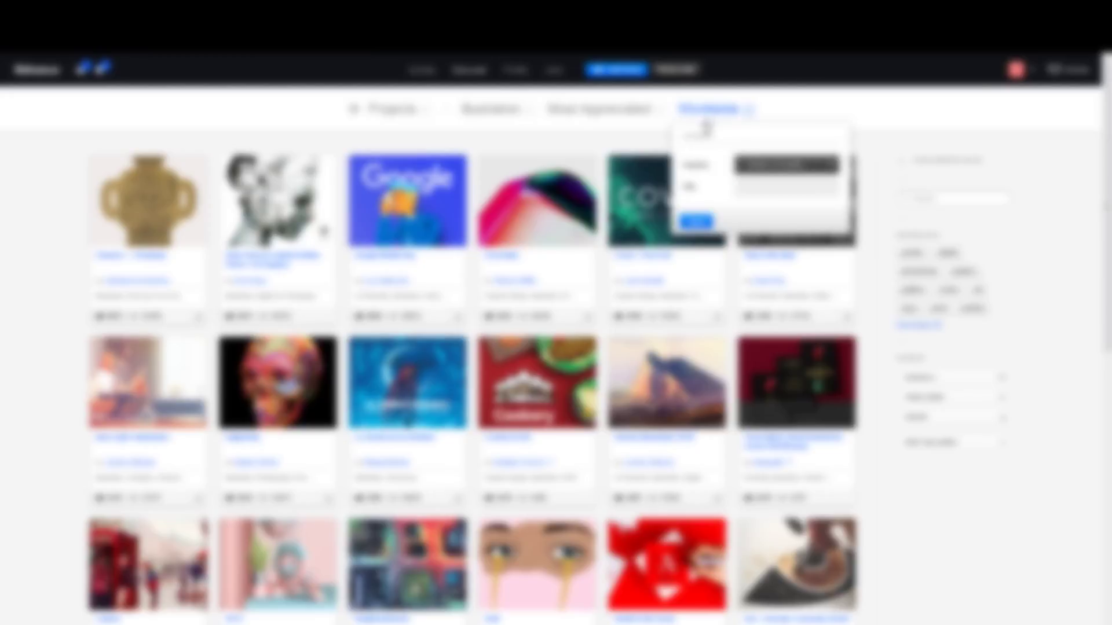
click(777, 167)
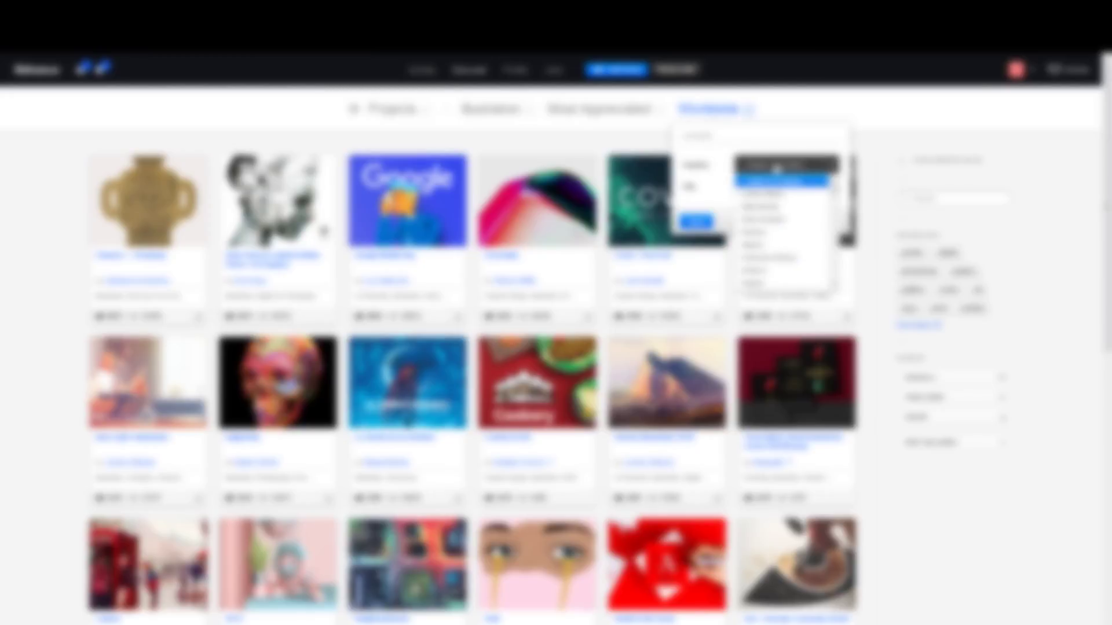
click(777, 167)
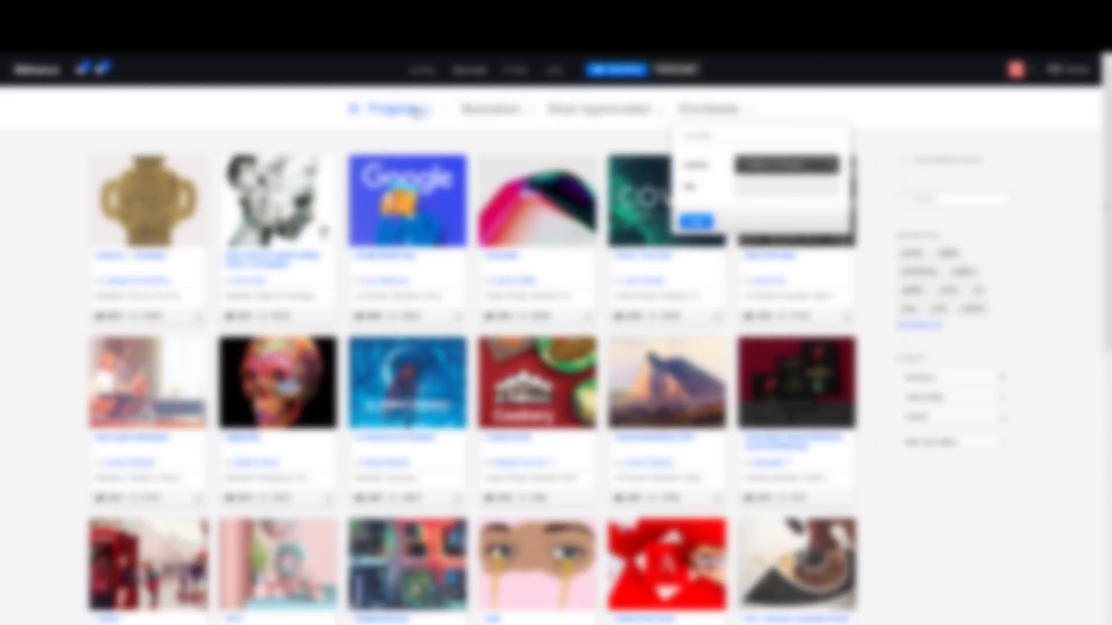
Show the illustration listing as People and check the other view choices
click(418, 110)
click(399, 172)
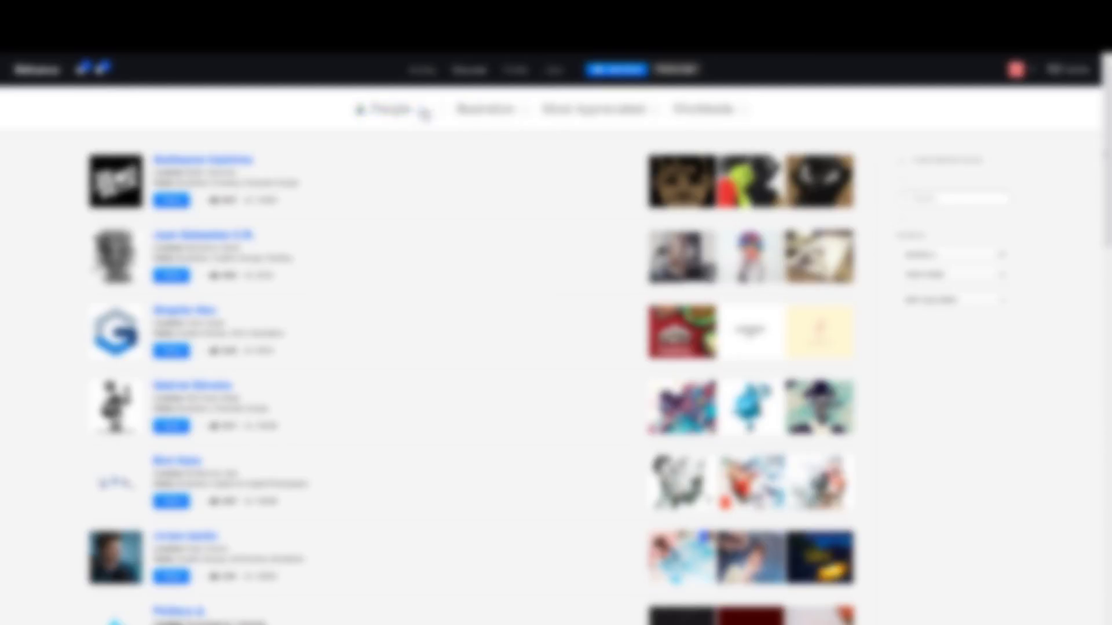
click(402, 111)
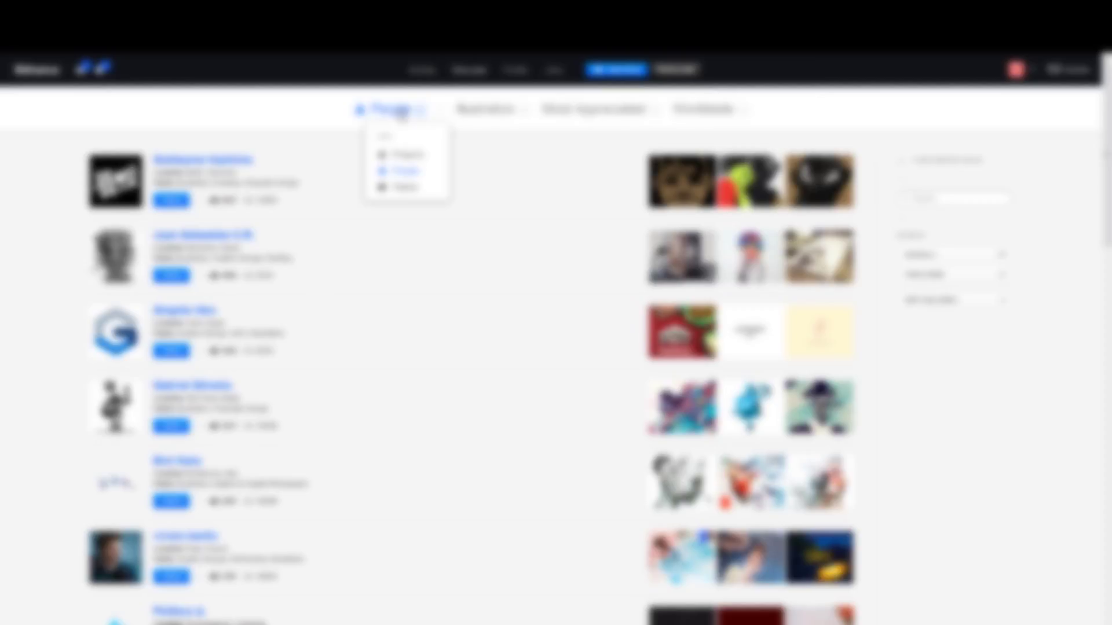
click(415, 169)
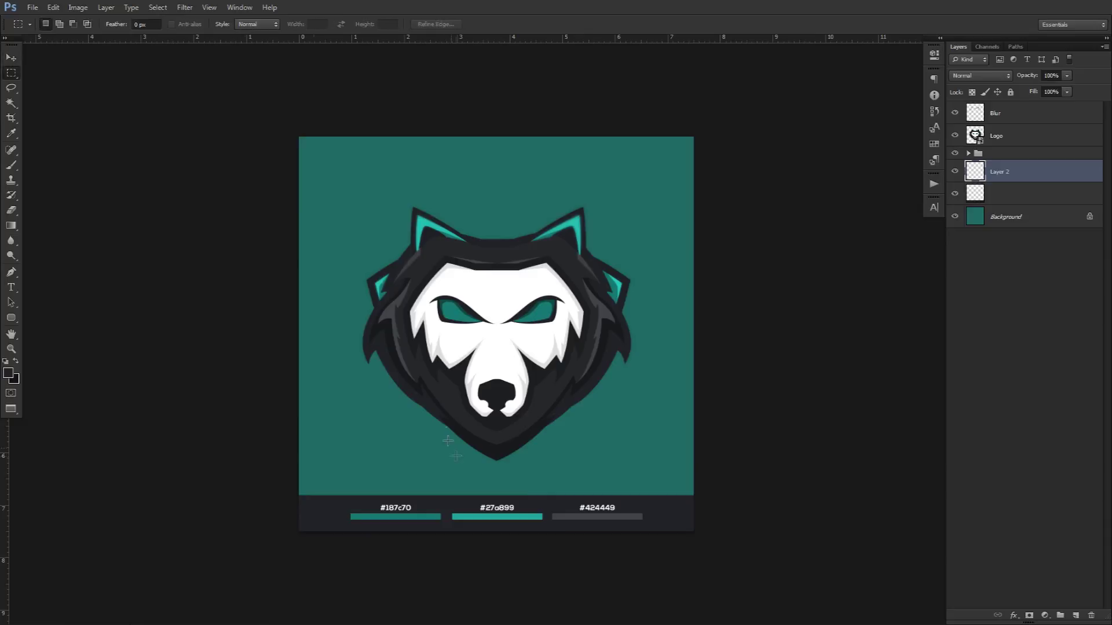
Switch to Photoshop and select a narrow rectangle between the bear logo and the colour bar with the Rectangular Marquee tool
right_click(8, 76)
click(78, 71)
drag(439, 477, 553, 486)
Check the foreground colour's hex code in the Color Picker, accept the colour and return to the Rectangular Marquee tool
click(9, 377)
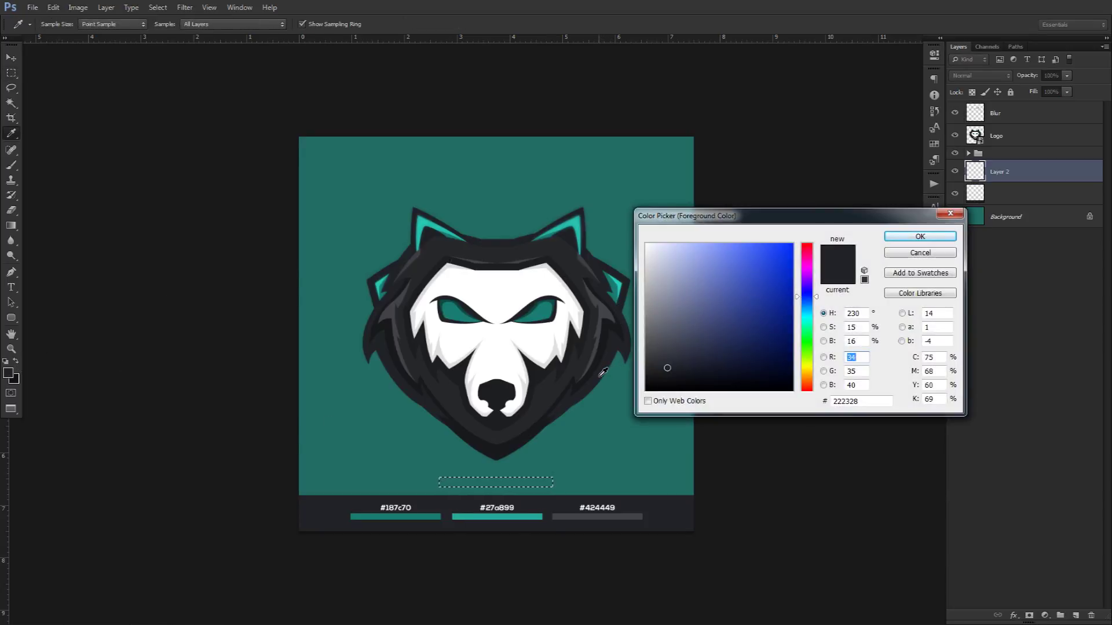
click(867, 401)
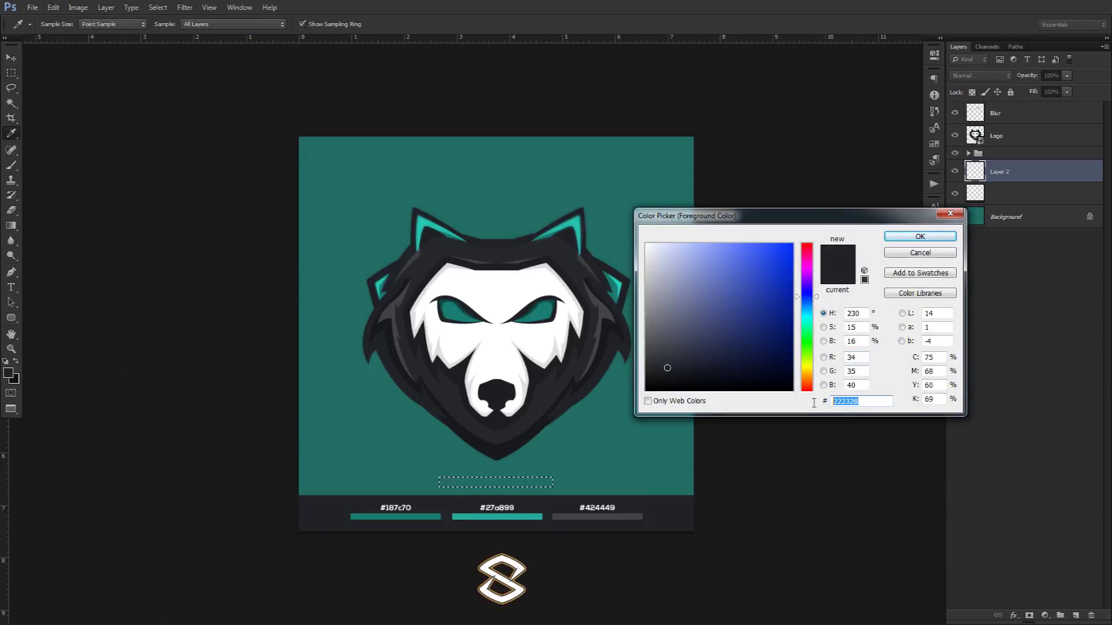
drag(867, 400, 815, 406)
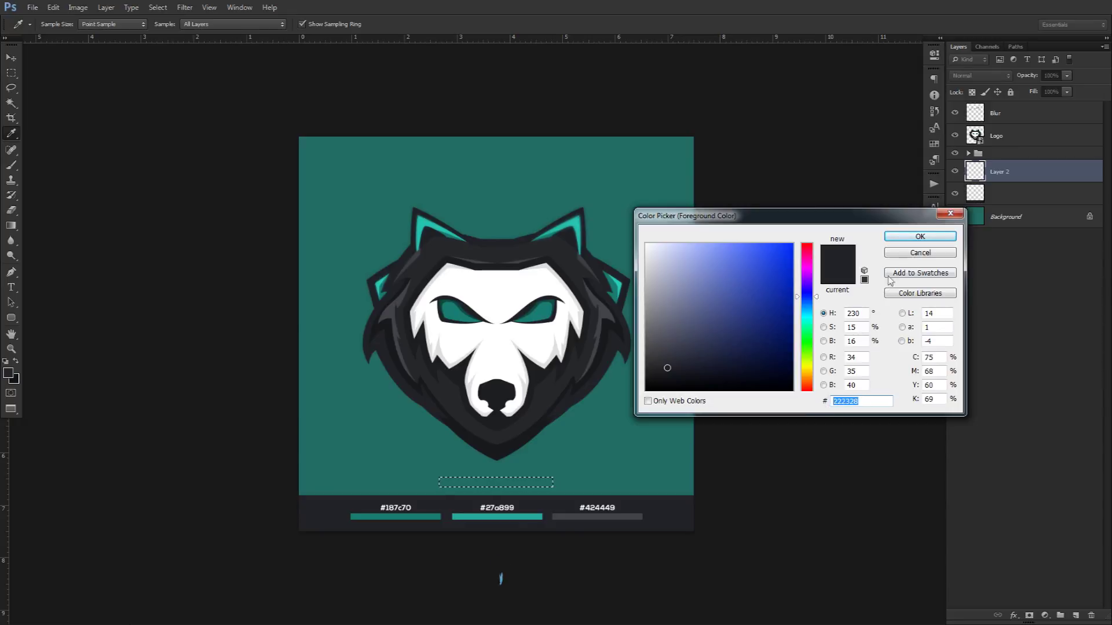
click(920, 236)
key(m)
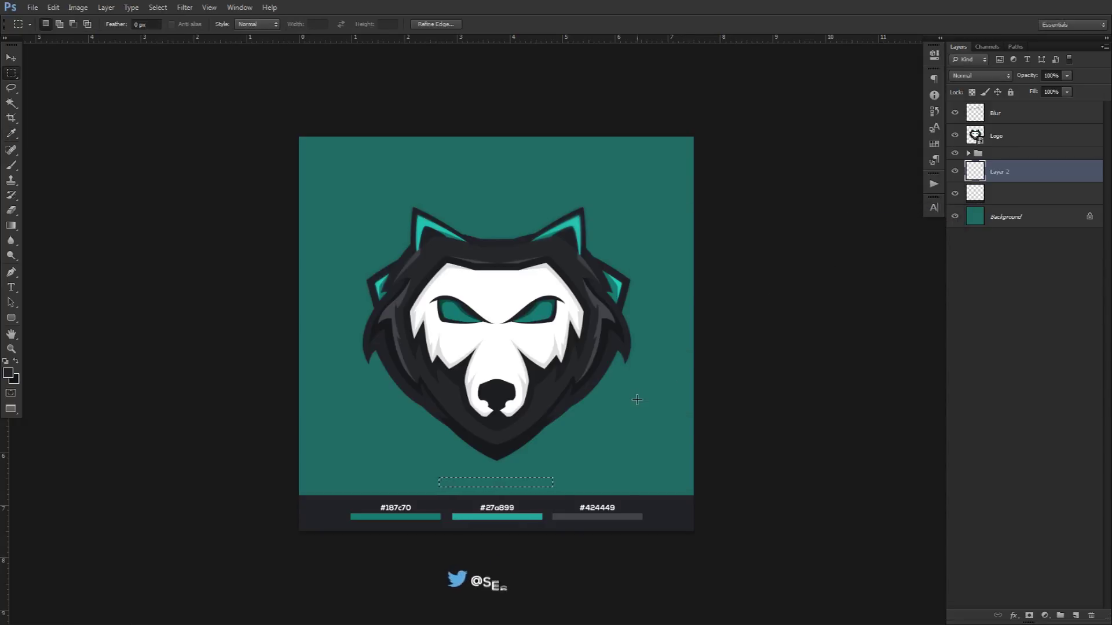
Fill the selected rectangle below the bear logo with the foreground colour, deselect it, and add the label "#222328" just above it
key(alt+BackSpace)
key(ctrl+d)
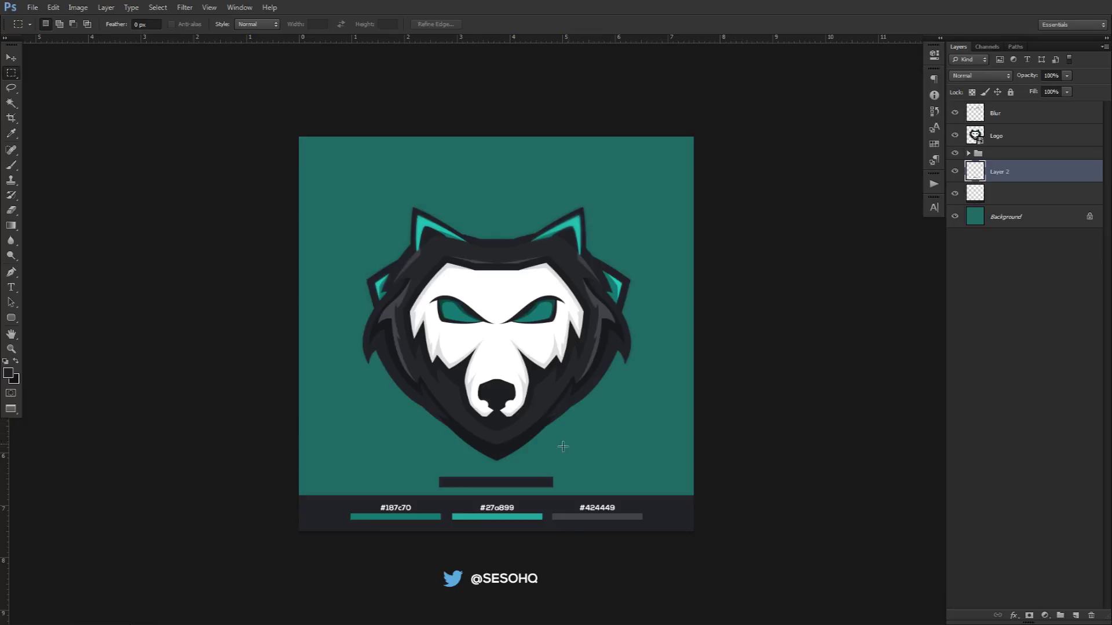
key(t)
click(494, 471)
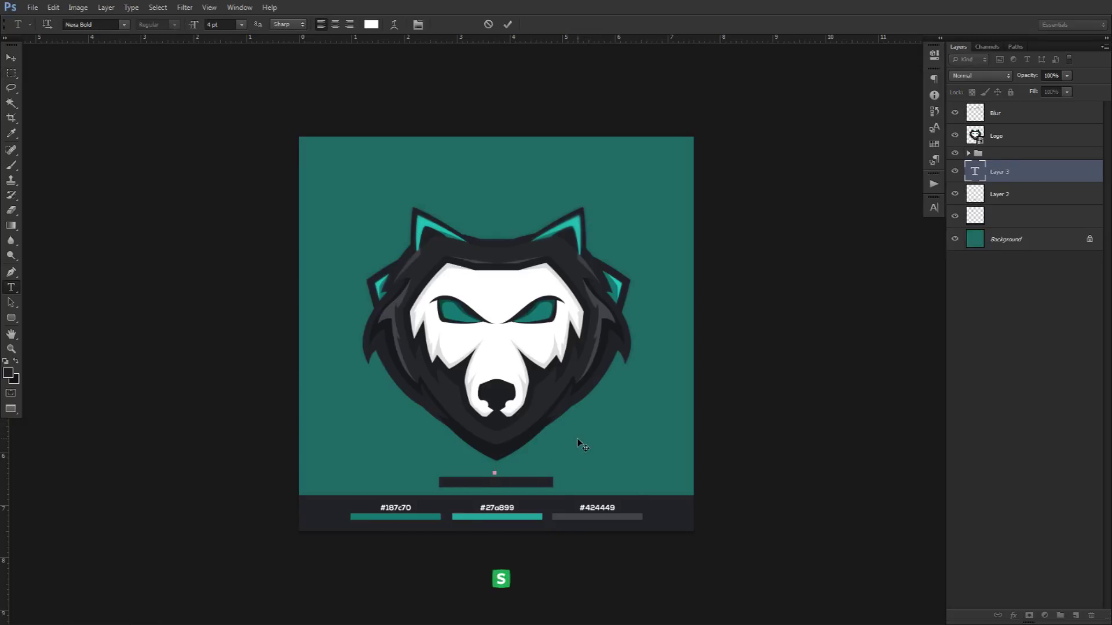
text(#222328)
click(508, 24)
key(v)
drag(510, 472, 497, 475)
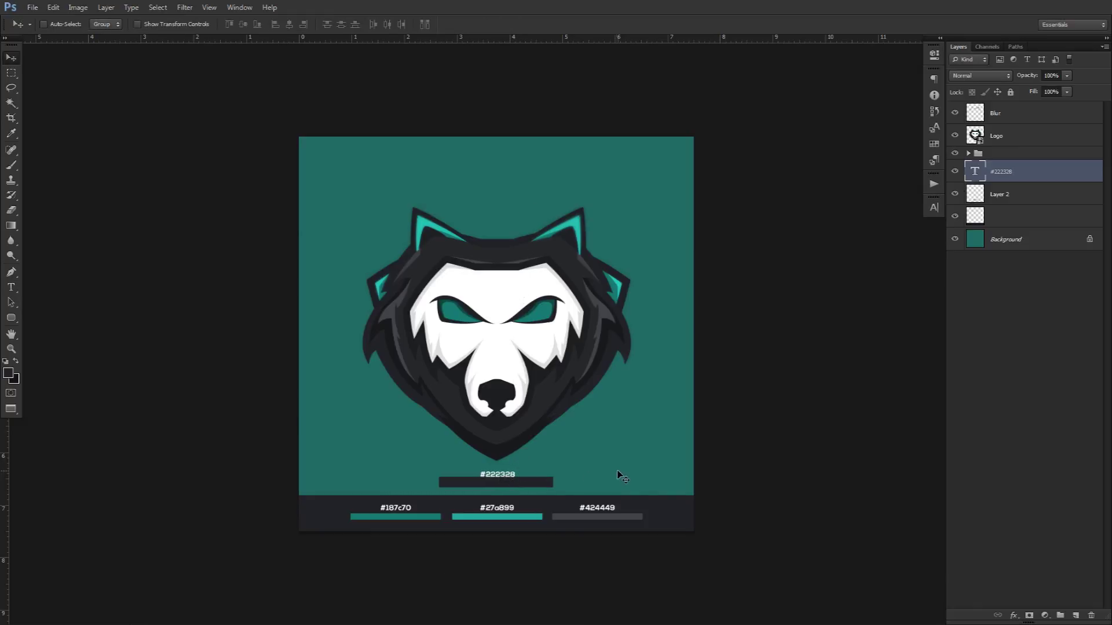
key(Up)
key(Up)
key(Up)
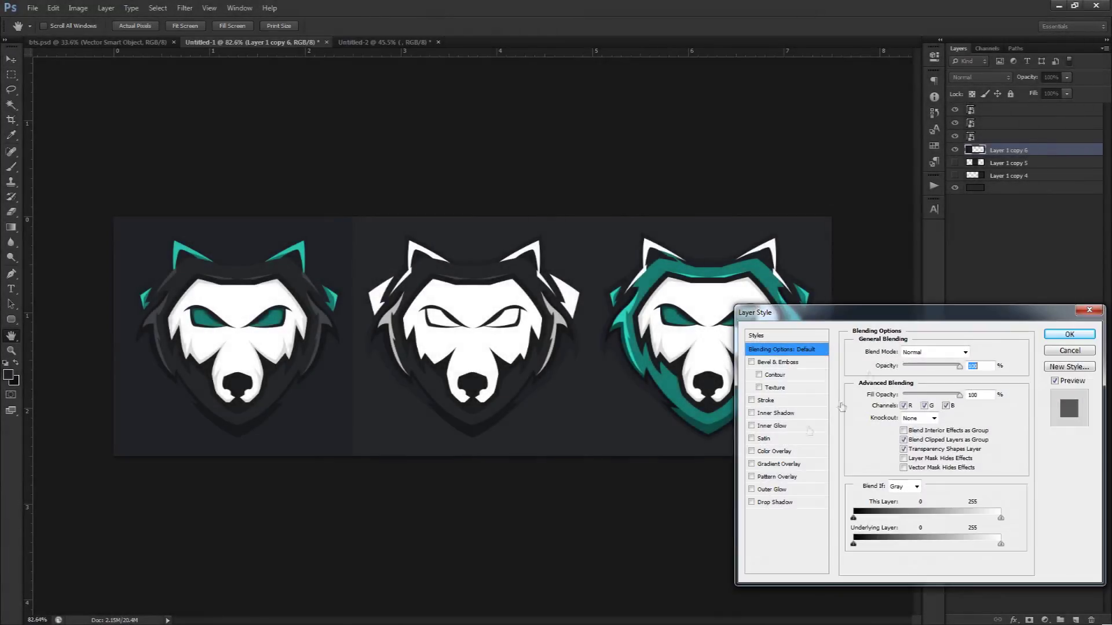
Give Layer 1 copy 6 a Color Overlay of #424449 sampled from the logo and rasterize its layer style
click(776, 452)
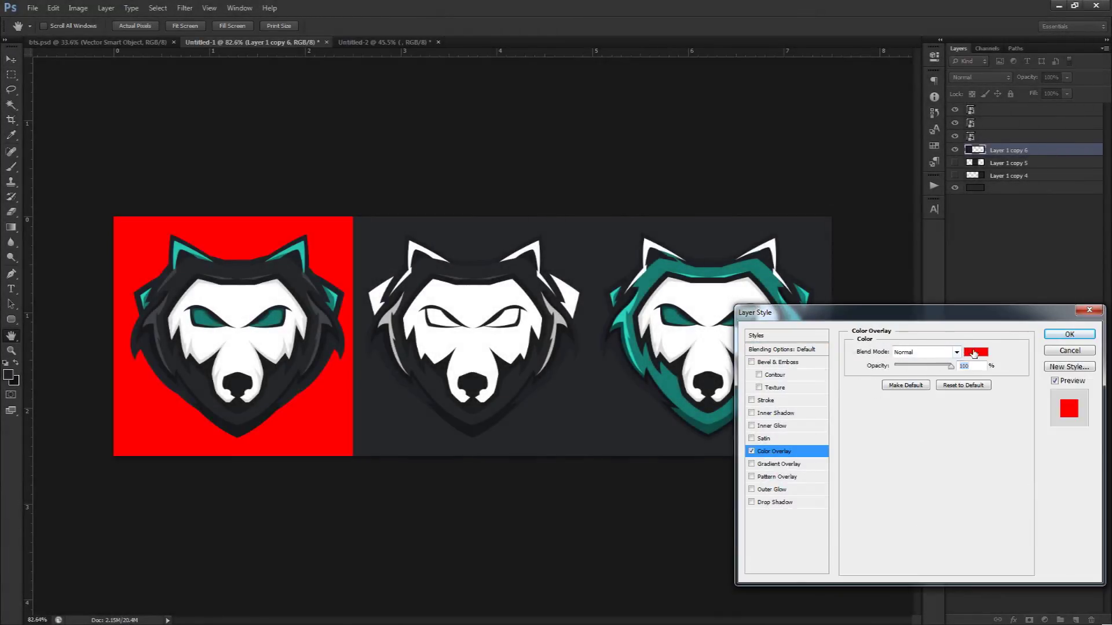
click(976, 352)
click(327, 318)
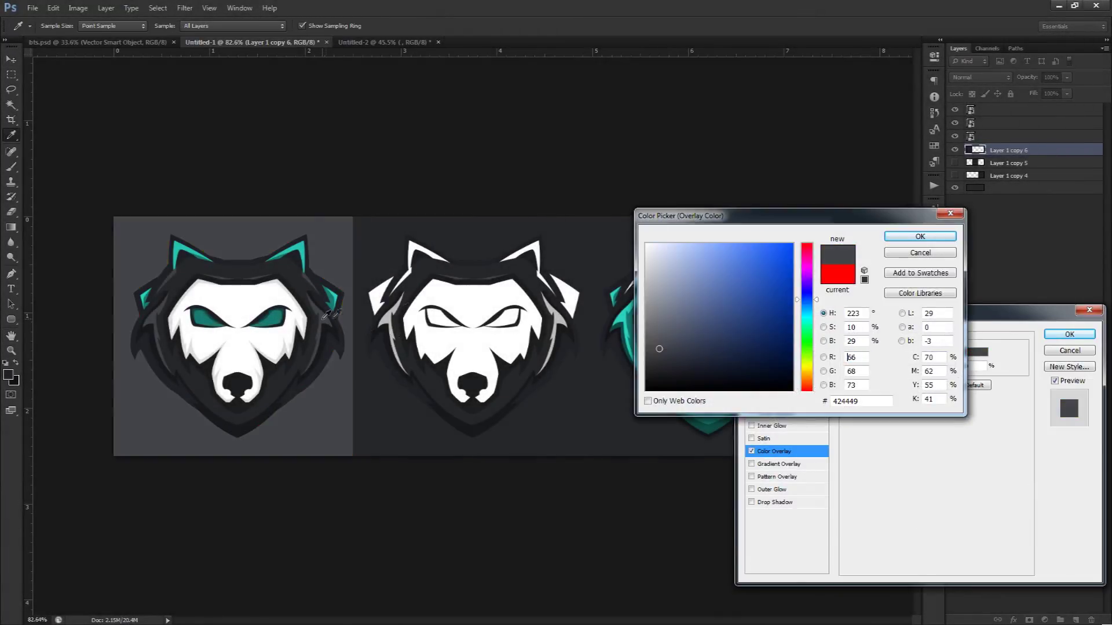
click(920, 236)
click(1069, 334)
right_click(1019, 152)
click(1025, 250)
Apply a Color Overlay of #1c1e20, sampled from the middle bear logo, to Layer 1 copy 5
click(1018, 164)
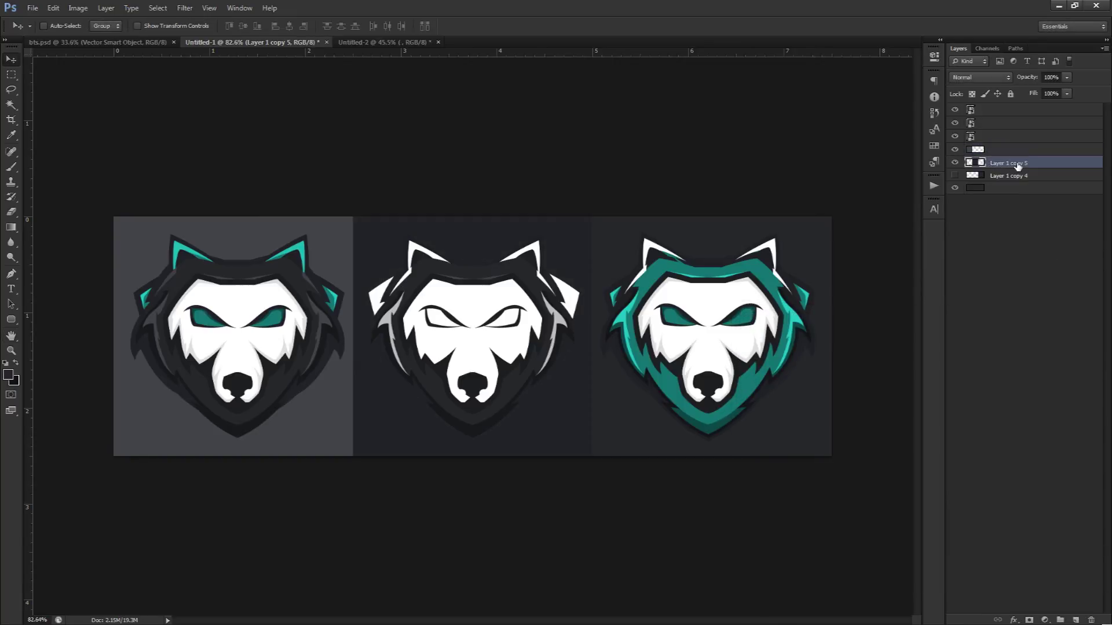
double_click(1061, 168)
click(773, 451)
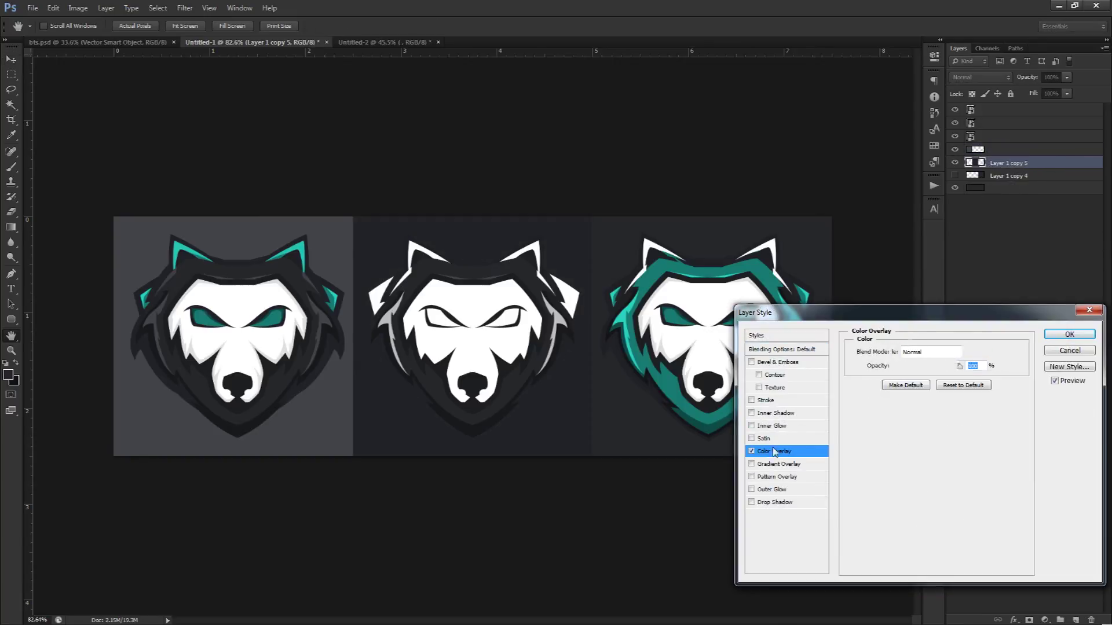
click(977, 352)
click(478, 376)
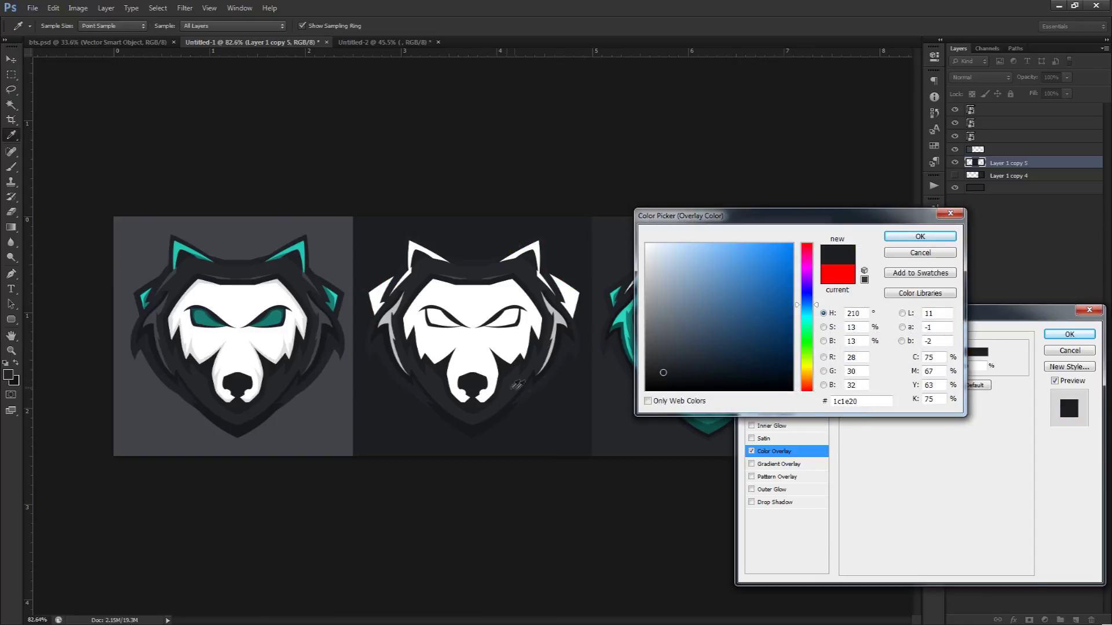
click(577, 293)
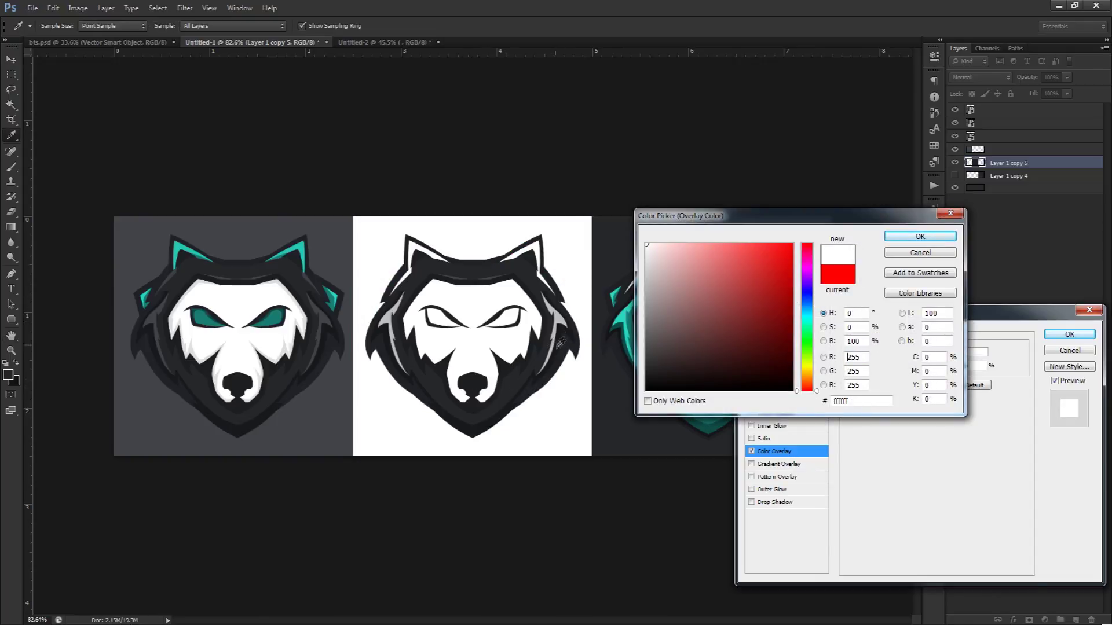
click(465, 335)
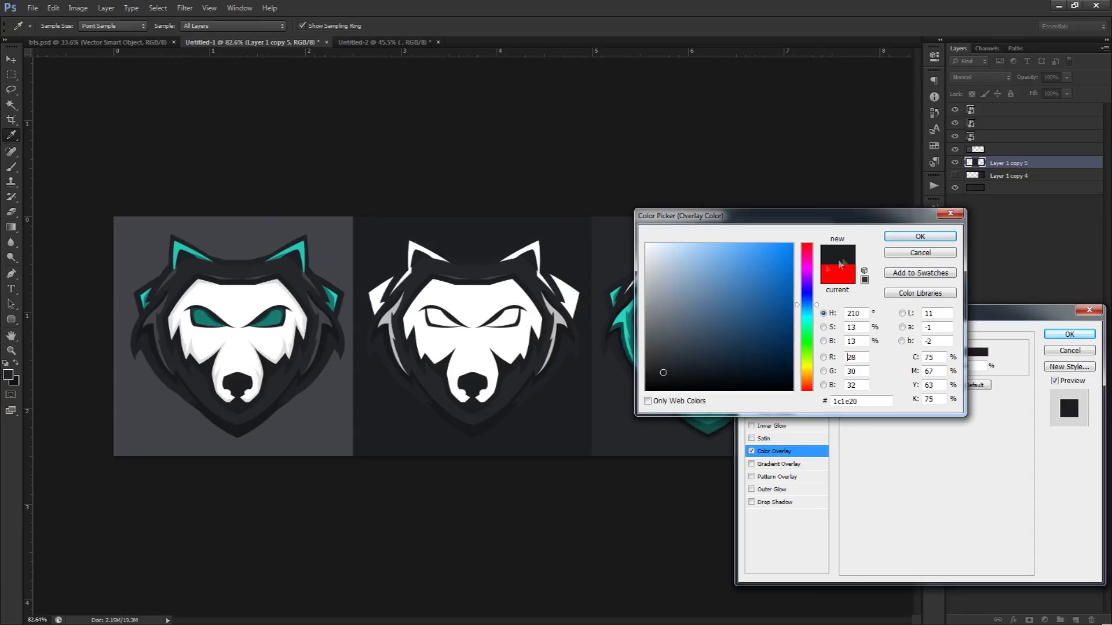
click(920, 236)
click(1070, 335)
Blank out the name of Layer 1 copy 5 and rasterize its layer style
double_click(1009, 163)
key(BackSpace)
key(Return)
right_click(1008, 163)
click(1010, 258)
Show Layer 1 copy 4 and give it a Color Overlay in the teal sampled from the first bear's eye
click(1008, 178)
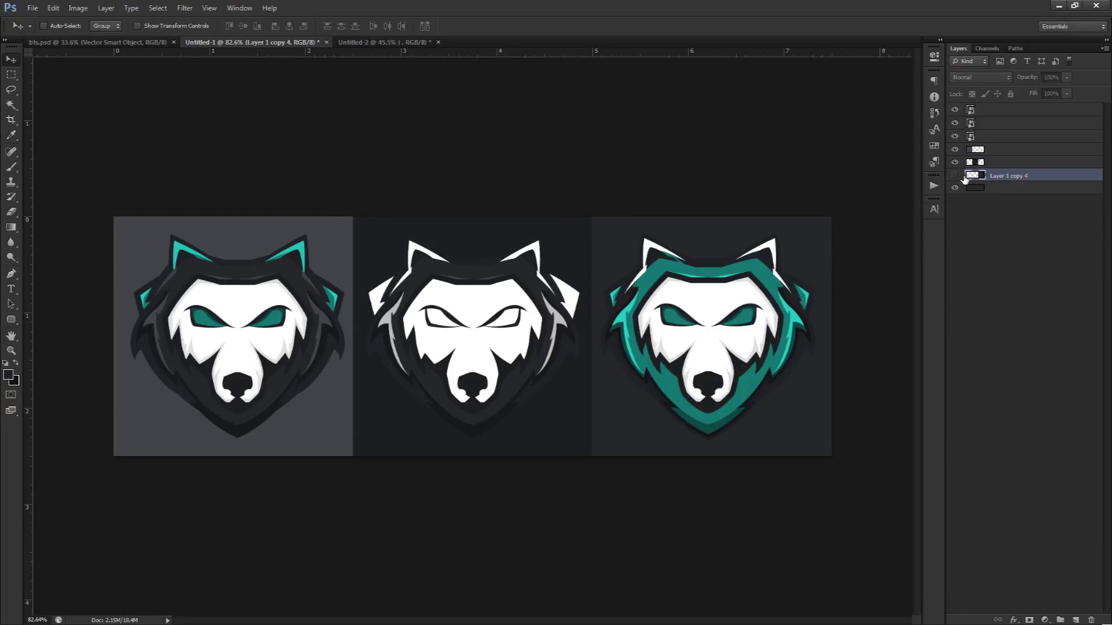
double_click(1054, 175)
click(774, 451)
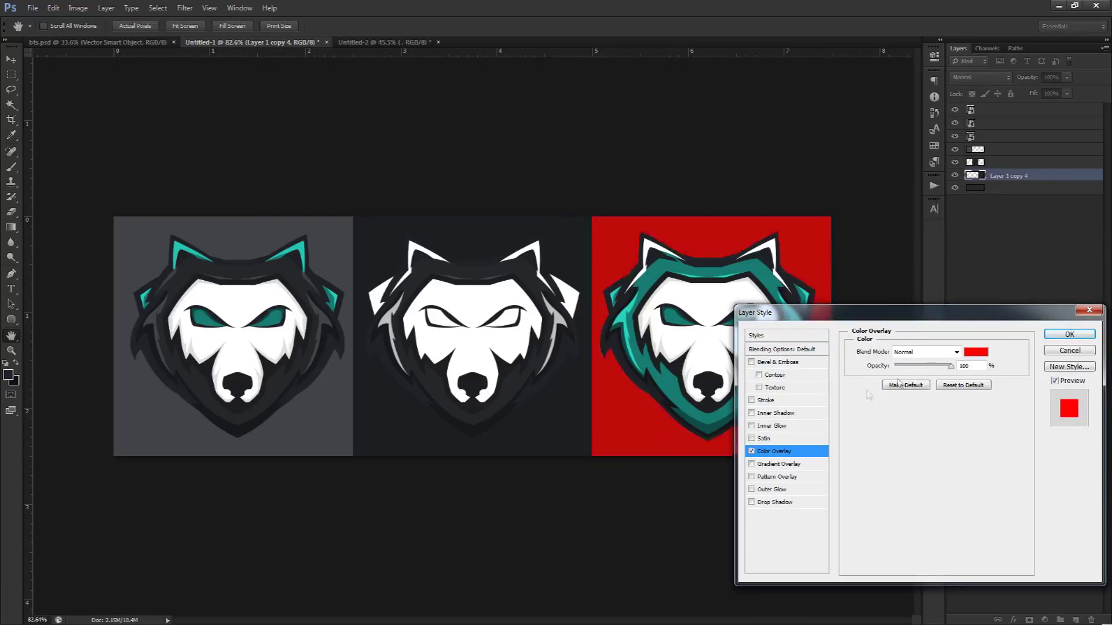
click(978, 351)
drag(685, 216, 687, 394)
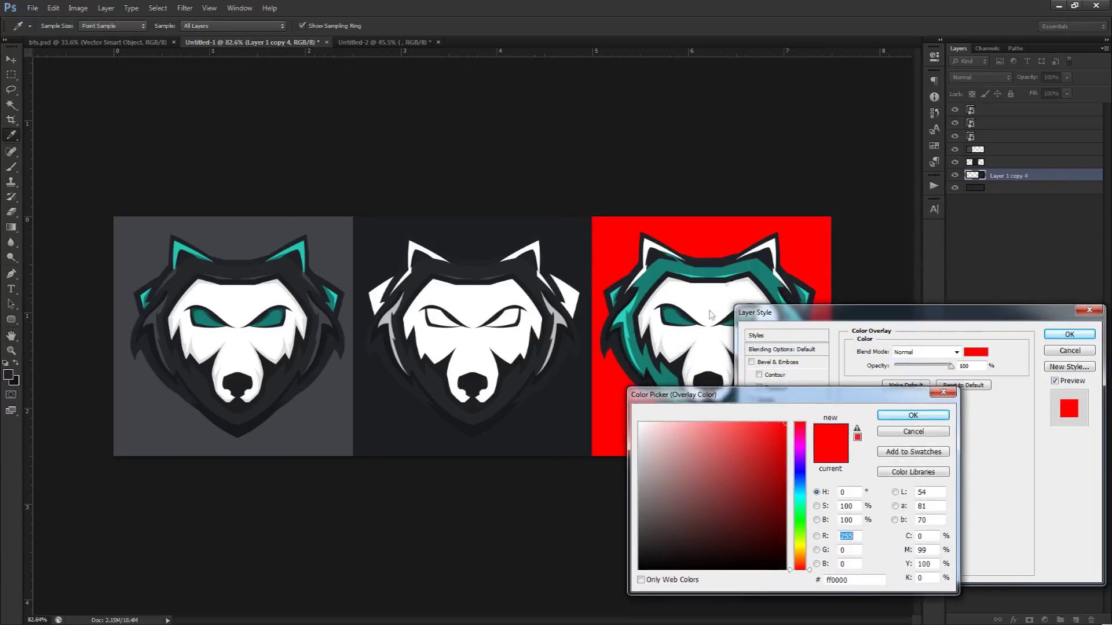
click(199, 318)
click(920, 414)
click(1069, 334)
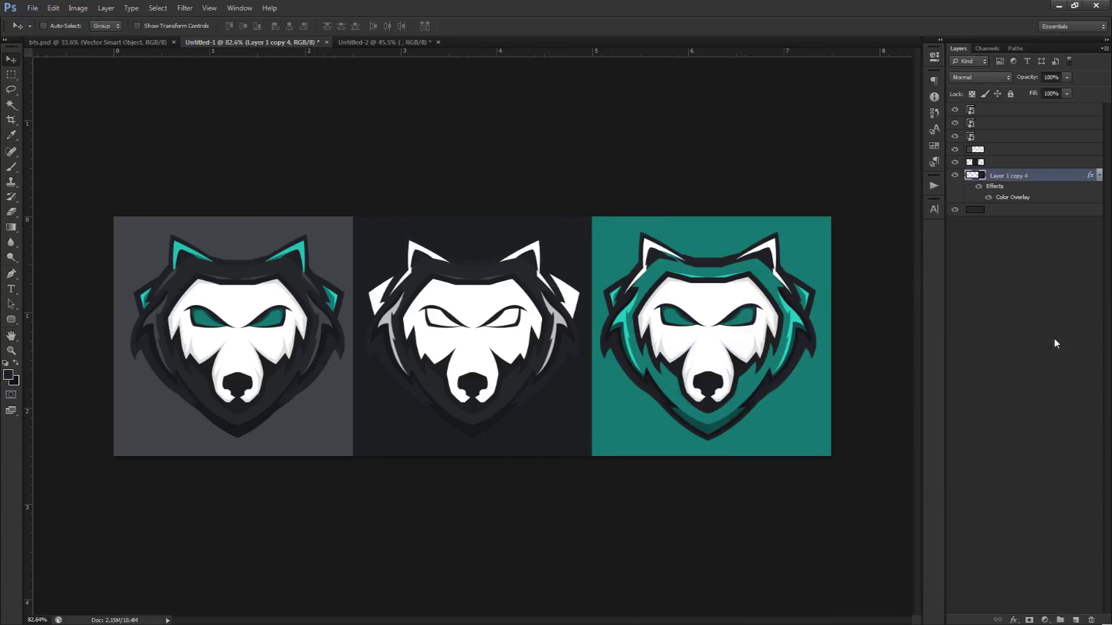
right_click(981, 175)
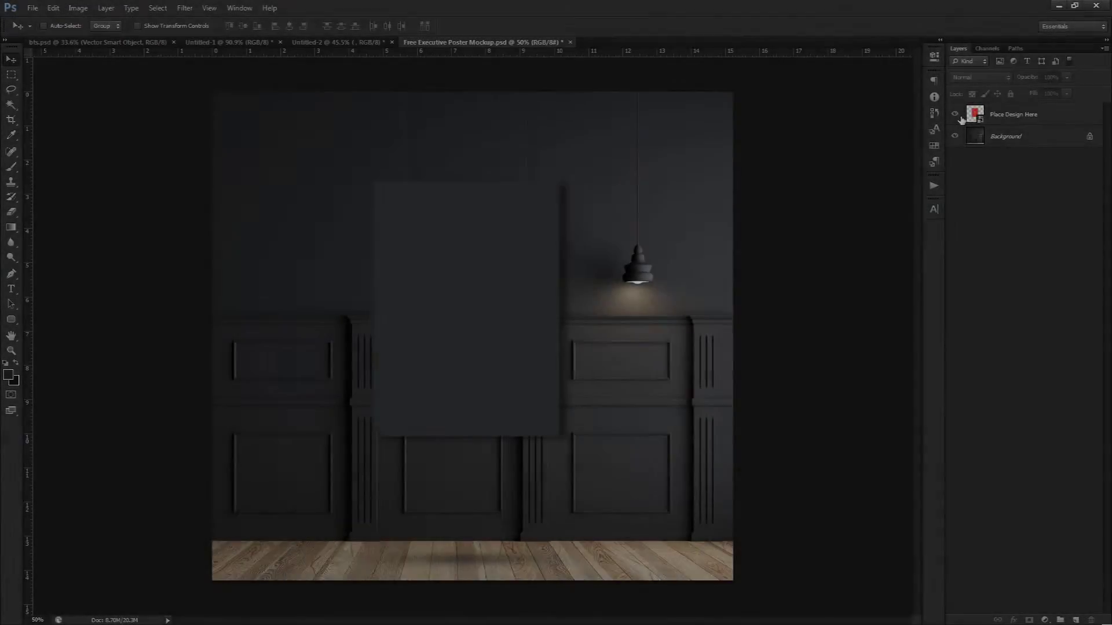
Show the mockup's Place Design Here layer, open its smart object contents and hide the red Vector Smart Object layer
click(955, 115)
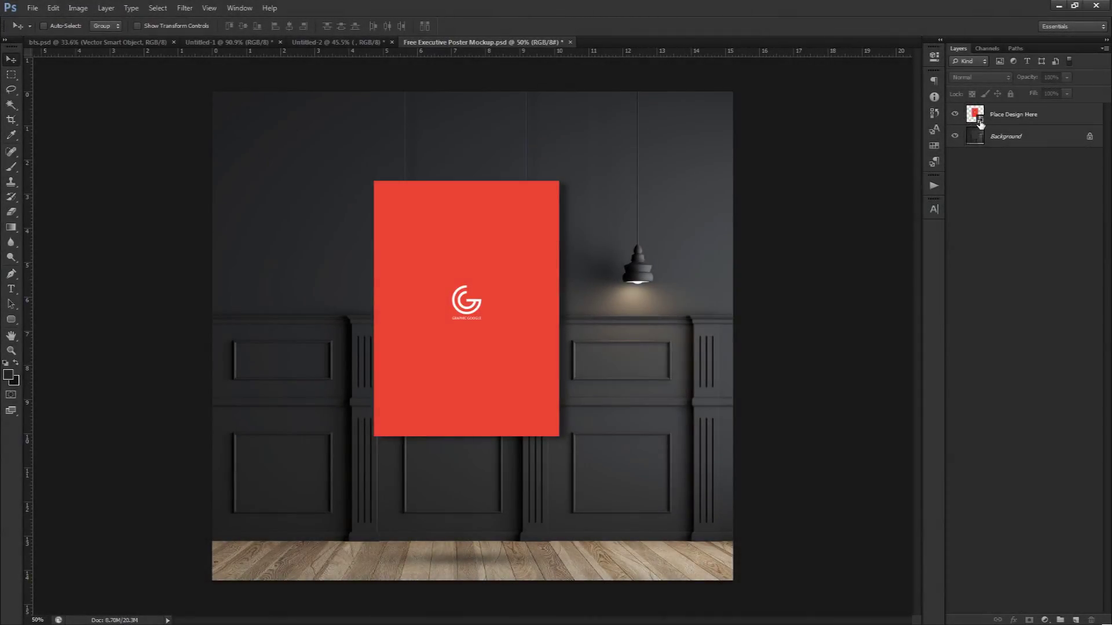
double_click(981, 123)
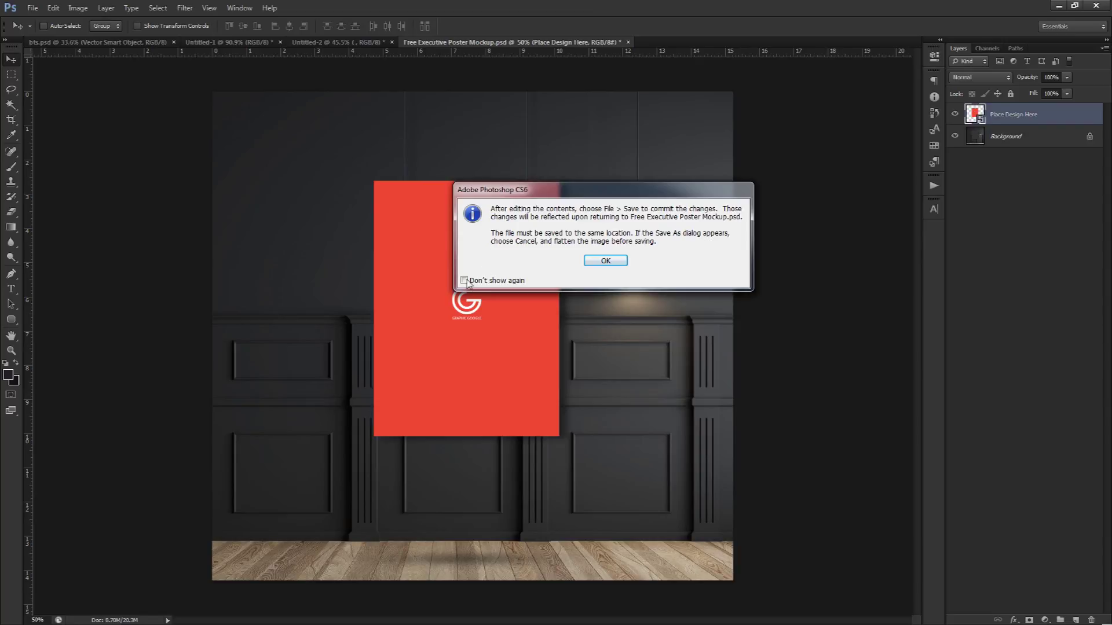
click(605, 260)
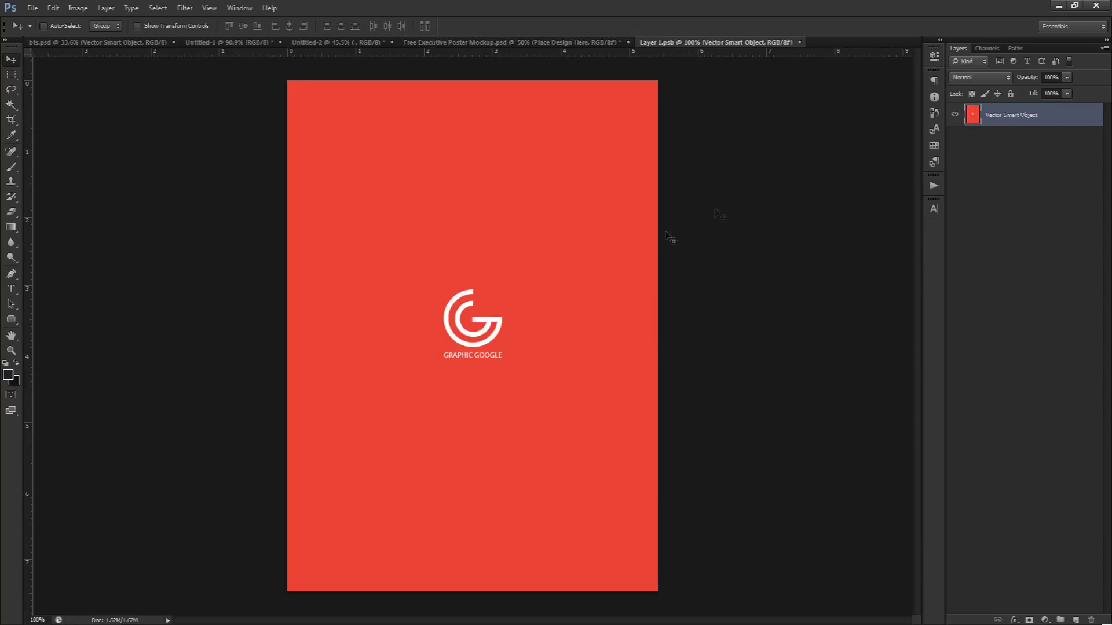
click(955, 115)
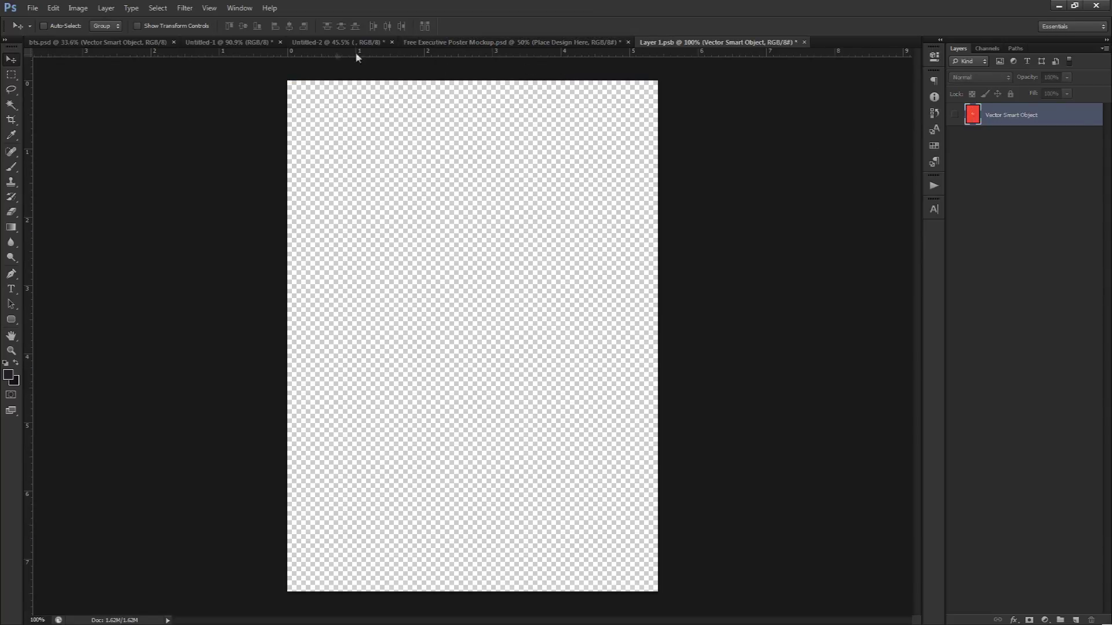
Copy the Logo layer from Untitled-2 into the Layer 1.psb poster document
click(250, 42)
click(330, 43)
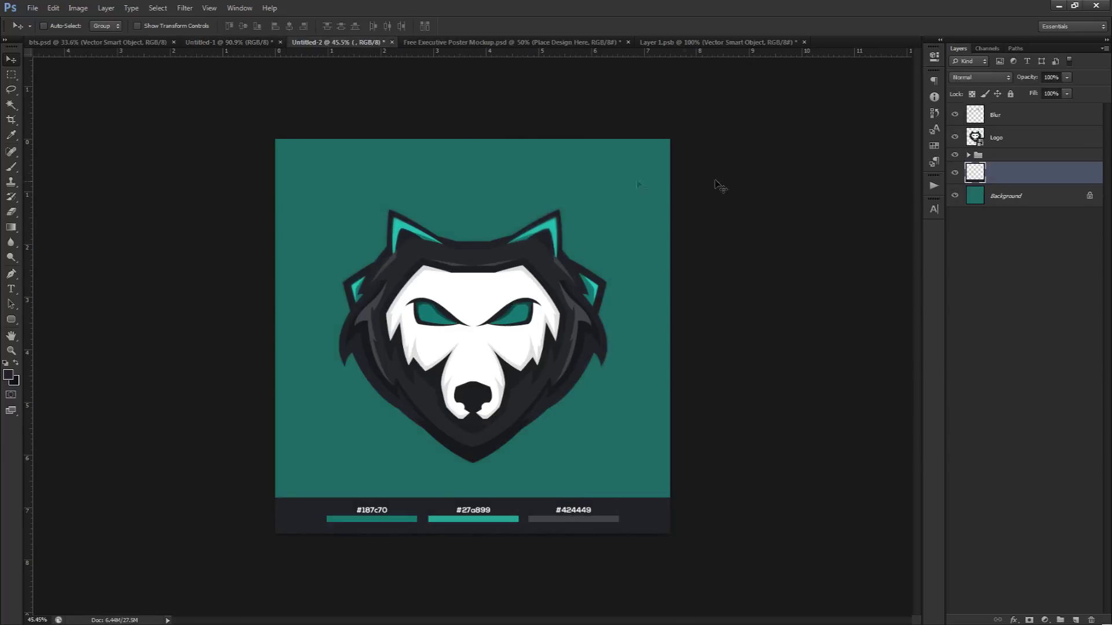
click(1008, 143)
mouse_move(536, 229)
mouse_down()
mouse_move(710, 46)
mouse_move(552, 235)
mouse_up()
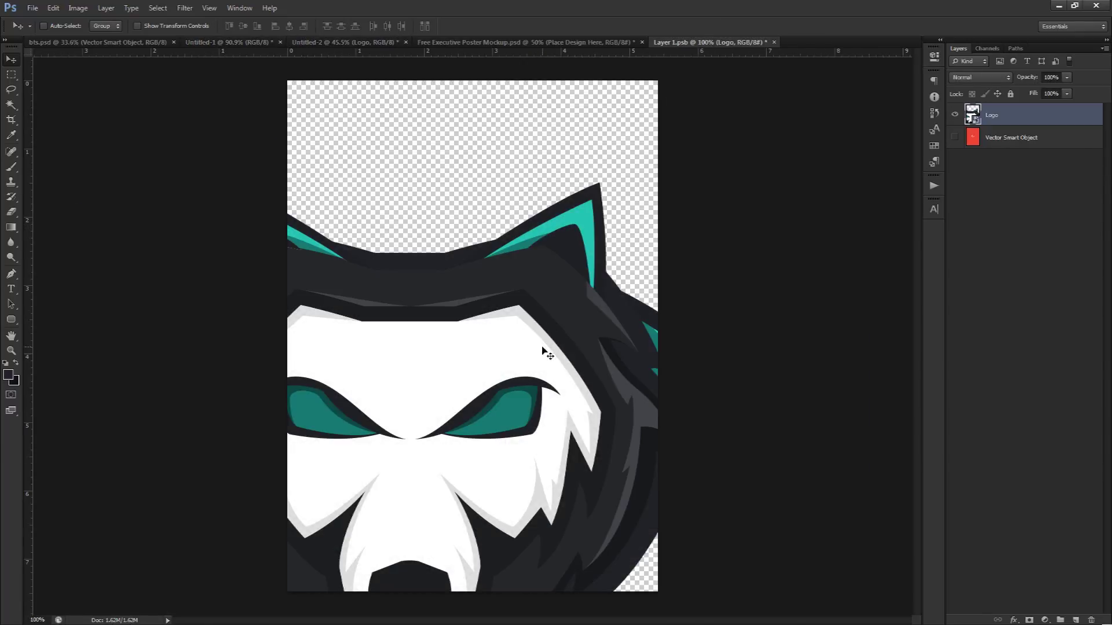
Scale the bear logo down to fit within the poster's width and centre it in the upper-middle area of the canvas
key(ctrl+t)
drag(707, 184, 537, 272)
drag(487, 428, 552, 305)
key(Return)
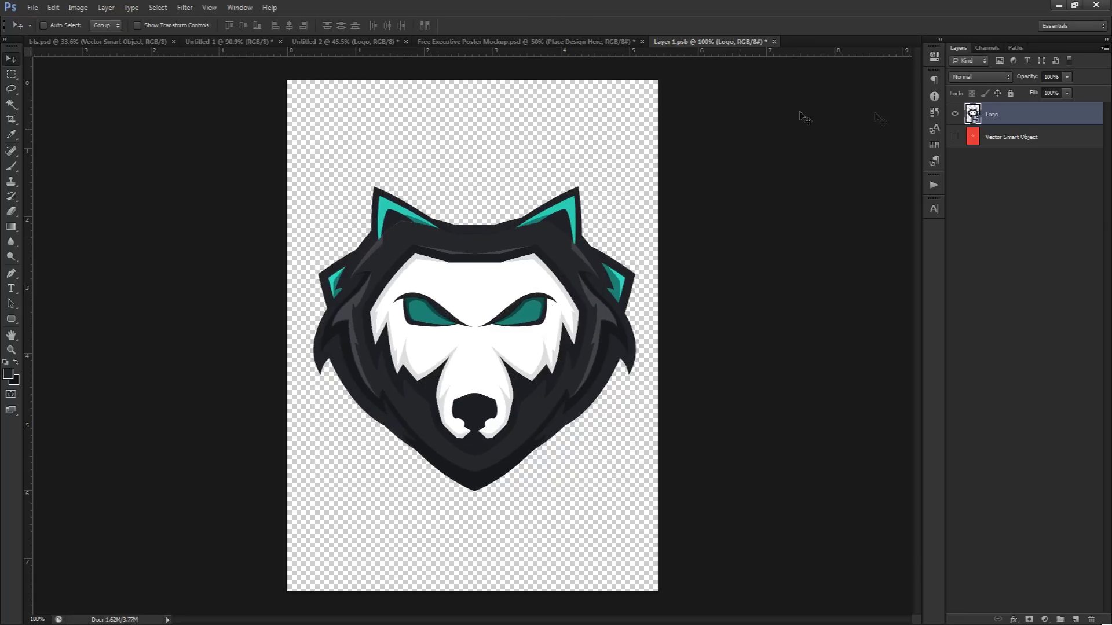
Add a layer beneath the logo filled with the eye colour #197d71 and shift the logo slightly down
click(996, 139)
click(1076, 618)
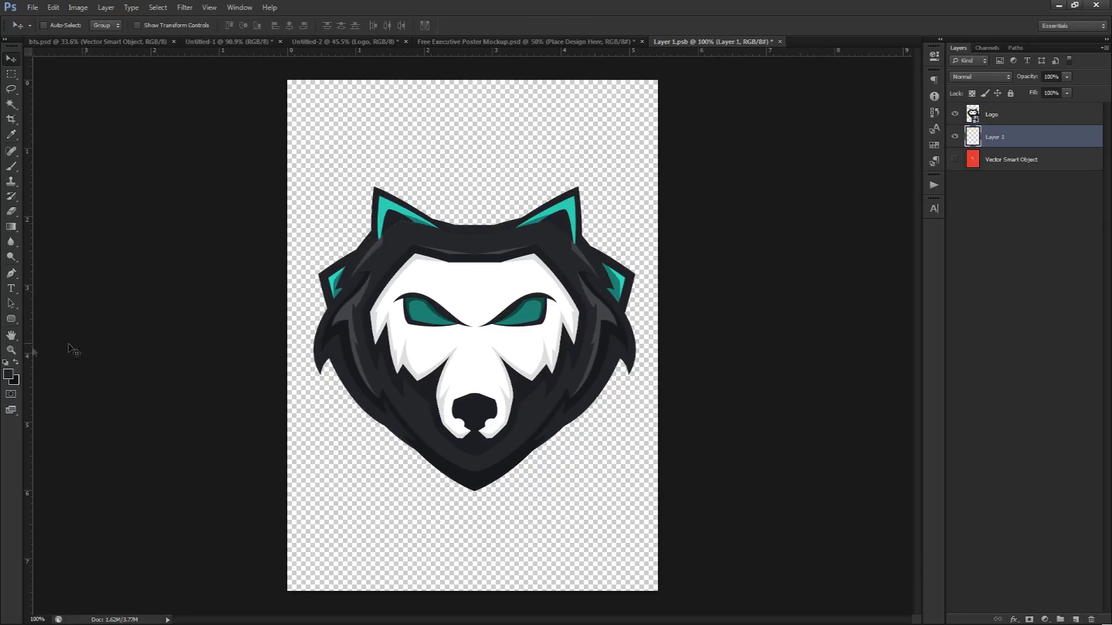
click(6, 377)
click(423, 318)
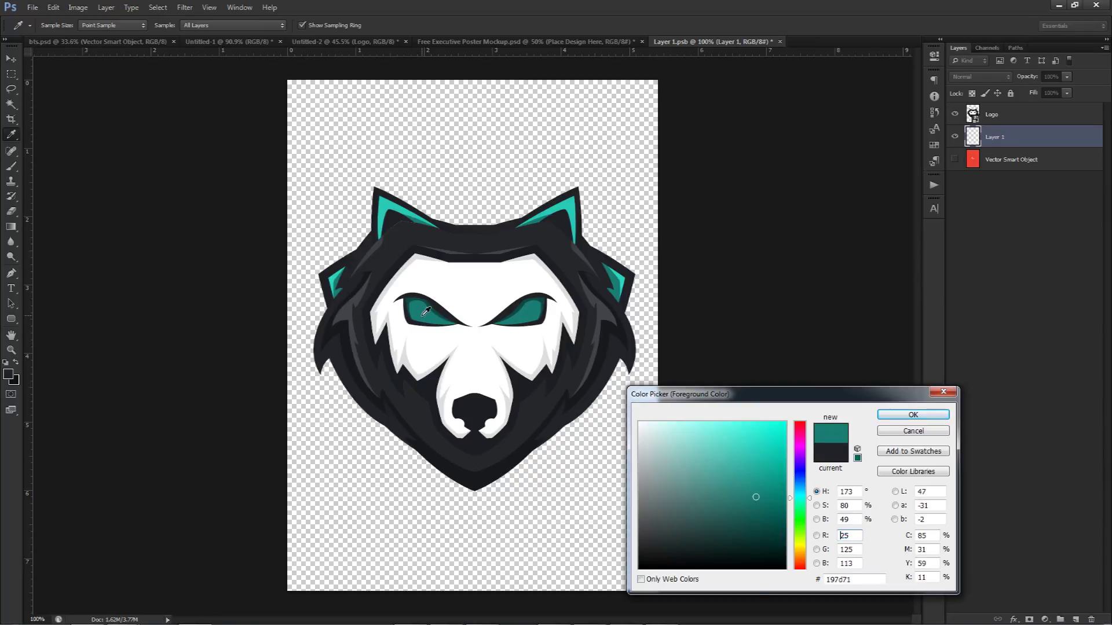
key(Return)
key(alt+BackSpace)
click(1025, 110)
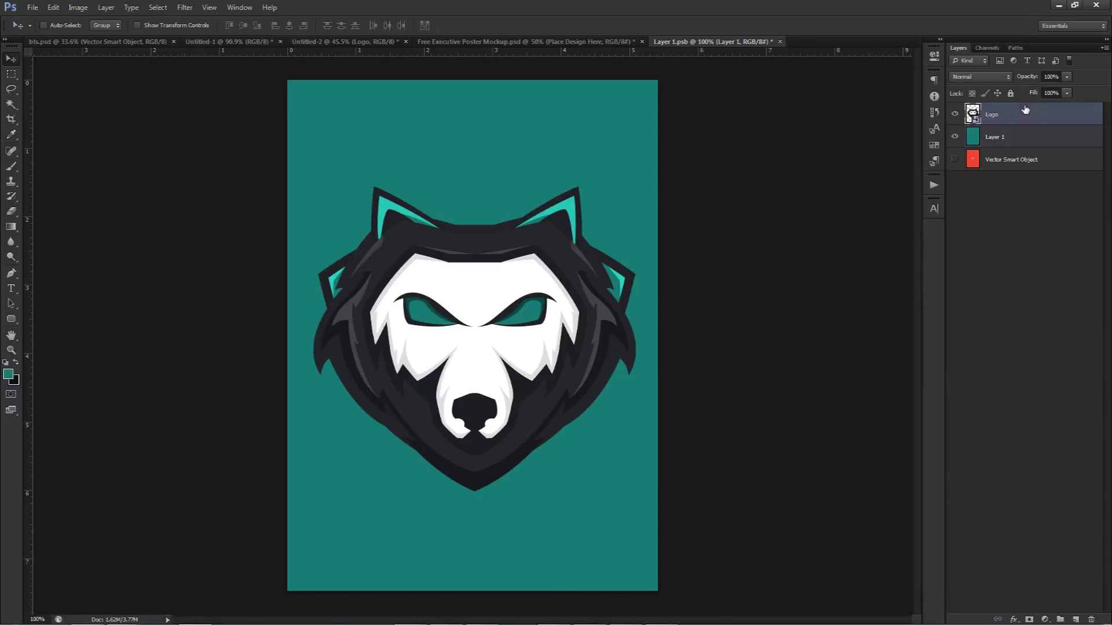
drag(524, 267, 521, 271)
Close Layer 1.psb with its changes saved and return to Free Executive Poster Mockup.psd
click(774, 43)
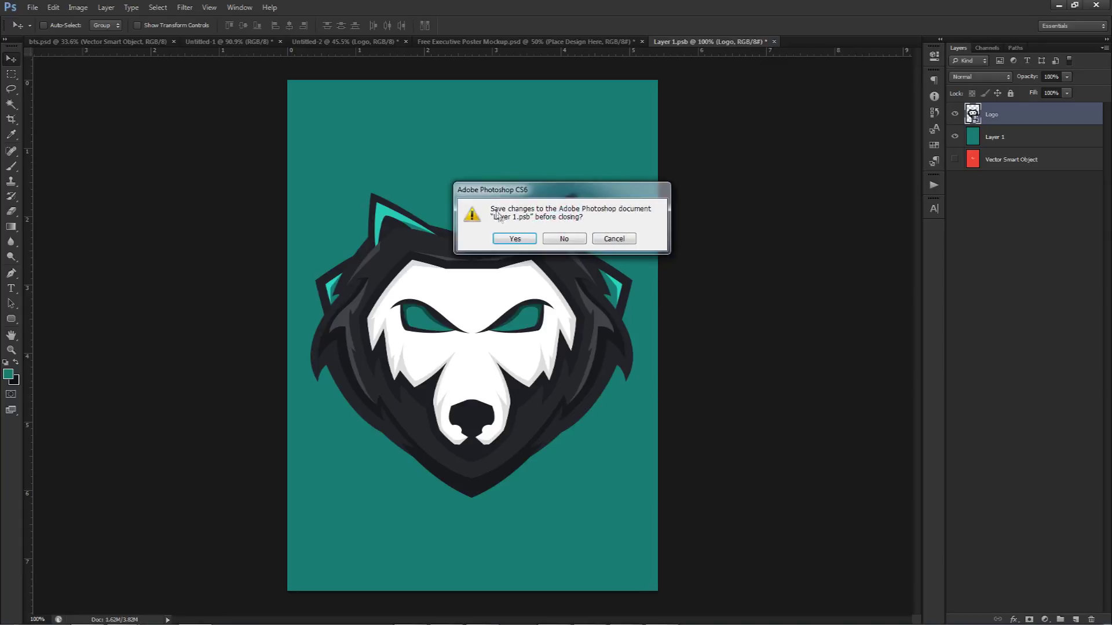
click(515, 239)
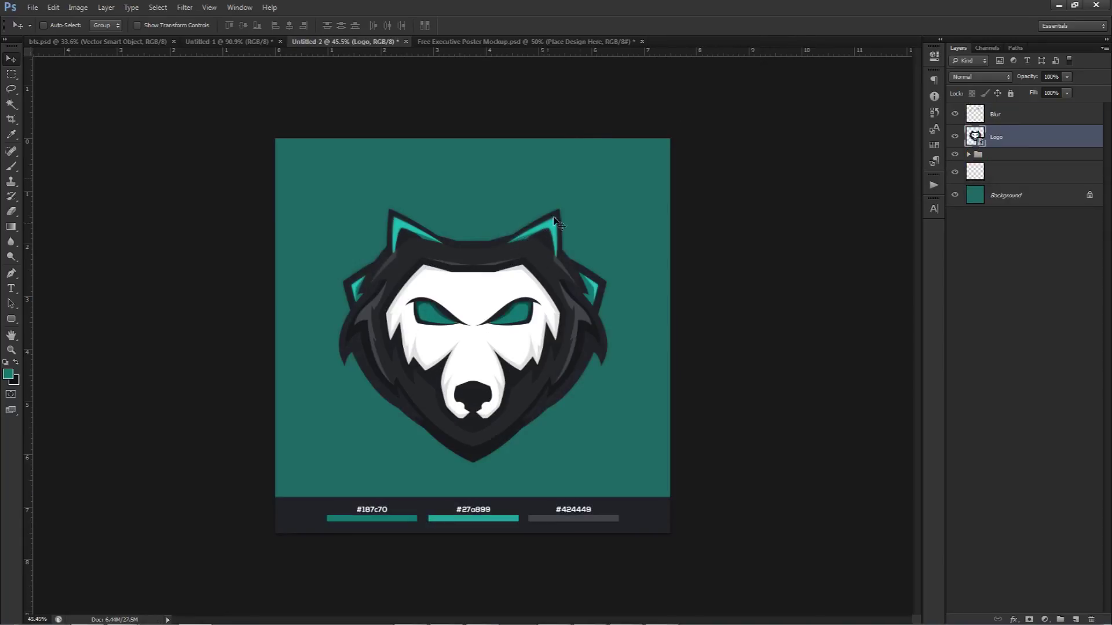
click(555, 44)
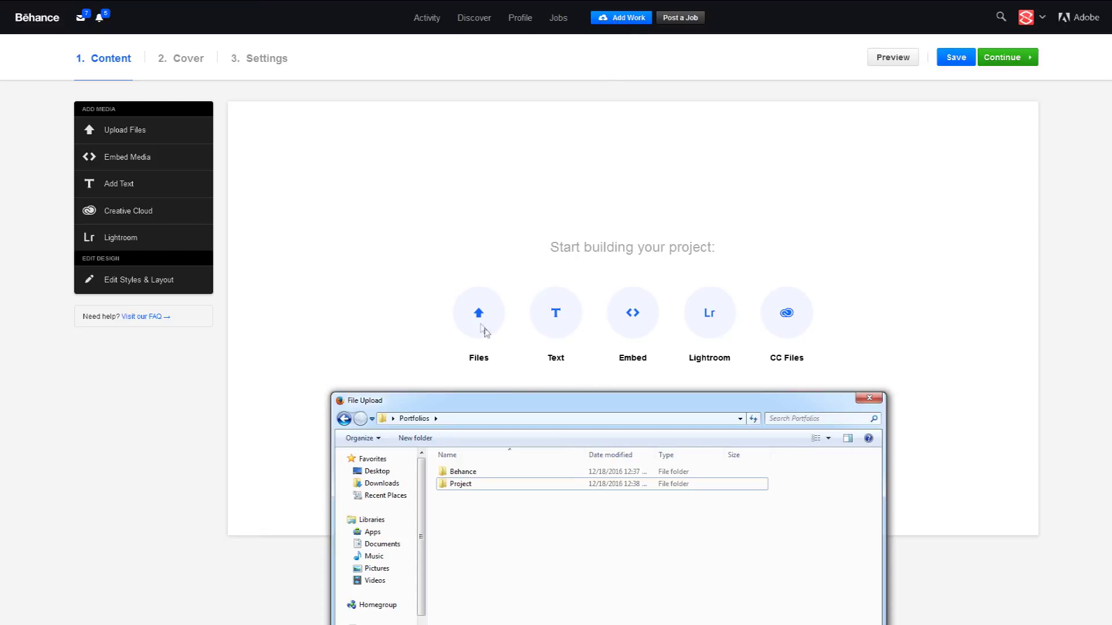
Switch to the Behance project editor and upload image 1a from the Portfolios > Project folder
drag(582, 408, 589, 199)
click(531, 278)
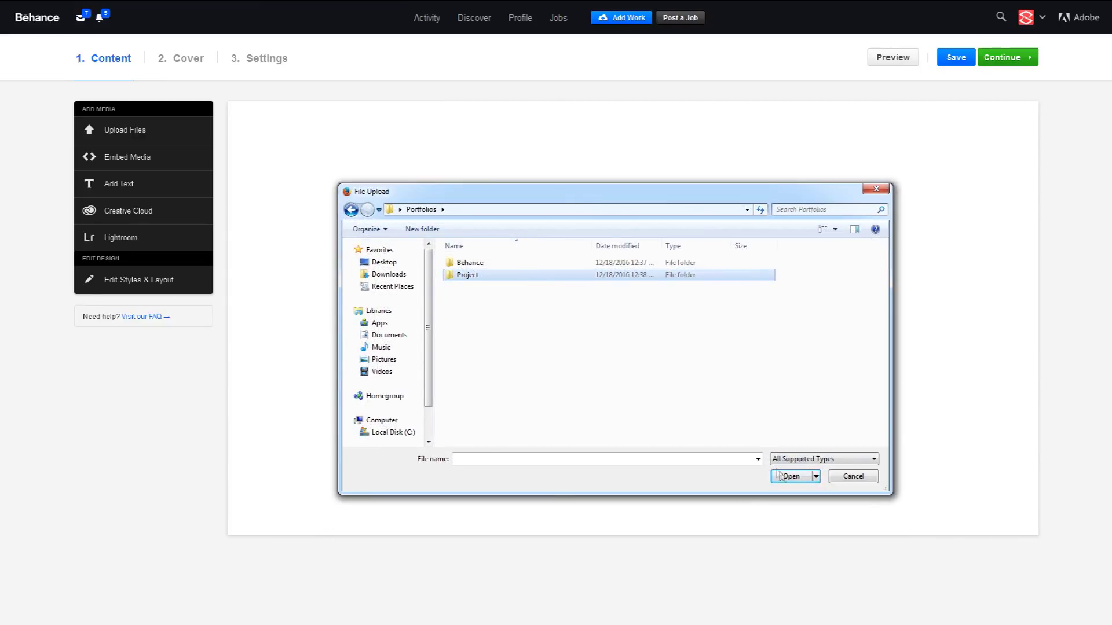
click(779, 476)
click(538, 307)
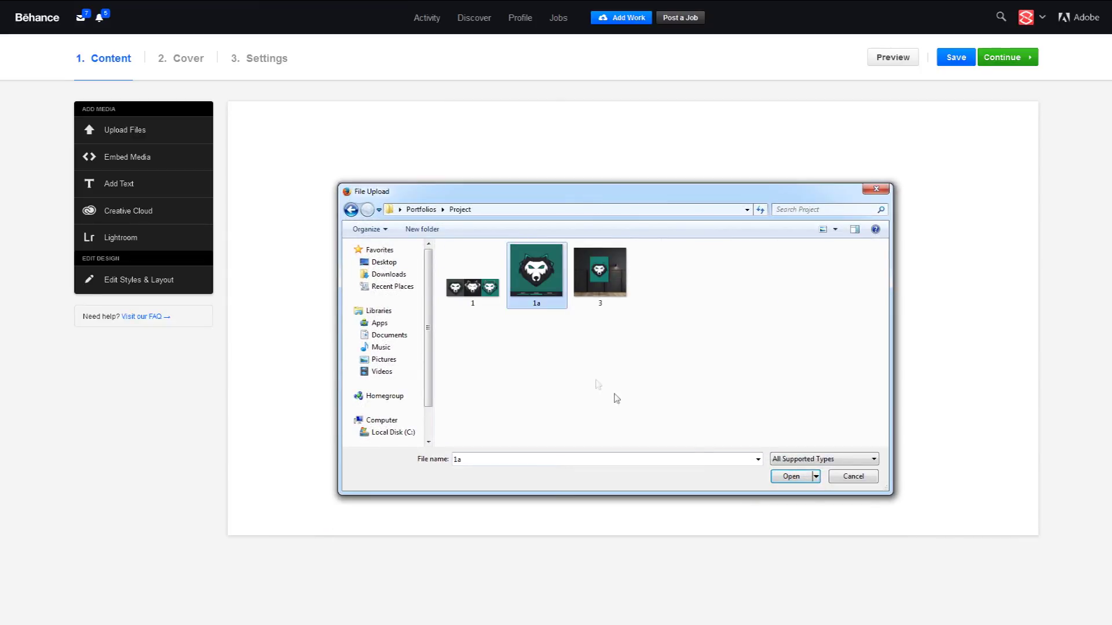
click(790, 476)
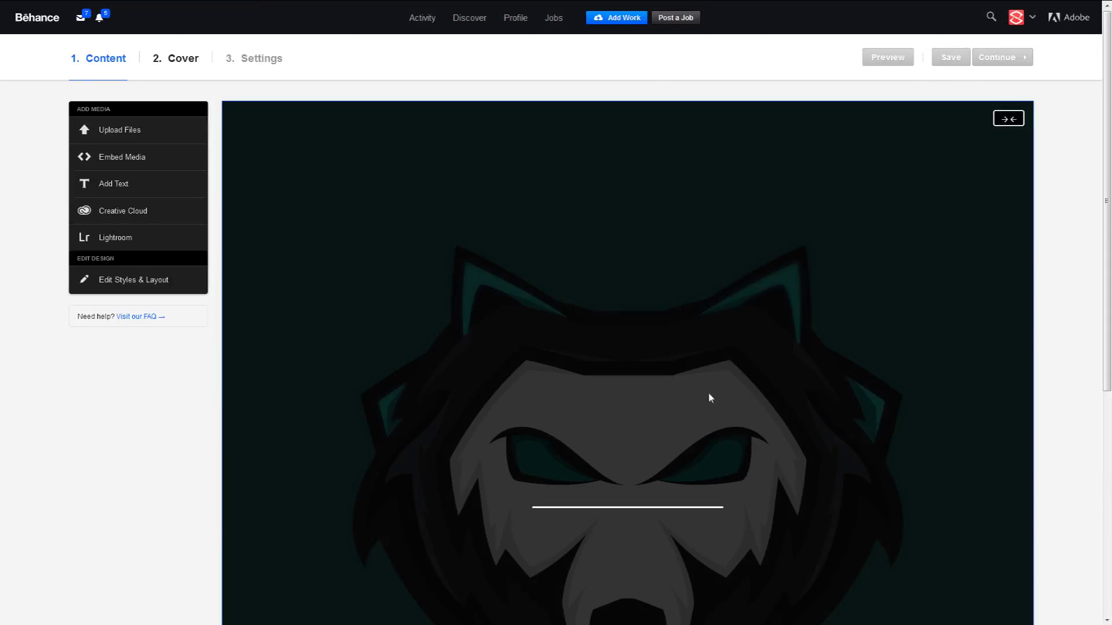
Look over the uploaded 1a image and upload images 1 and 3 from the Portfolios > Project folder beneath it
scroll(710, 392, down, 6)
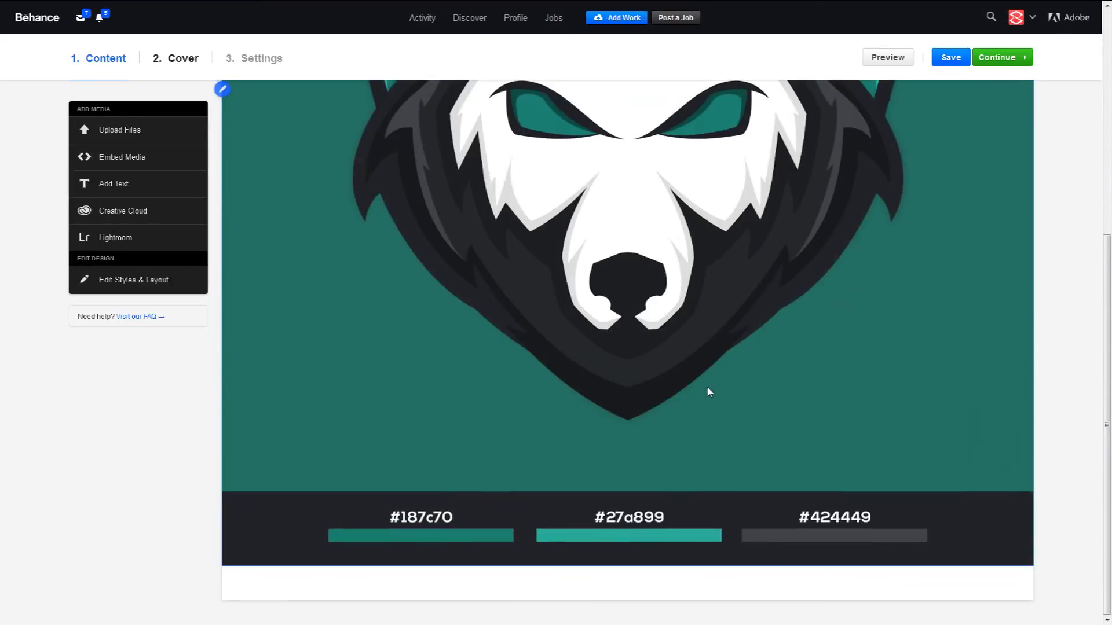
scroll(533, 336, up, 6)
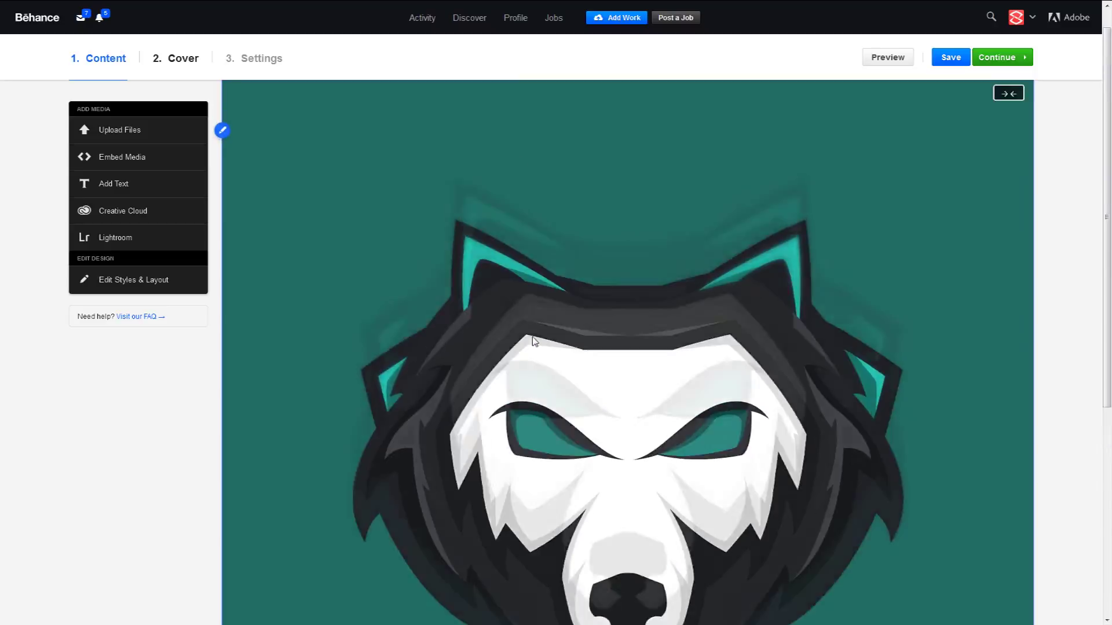
click(141, 127)
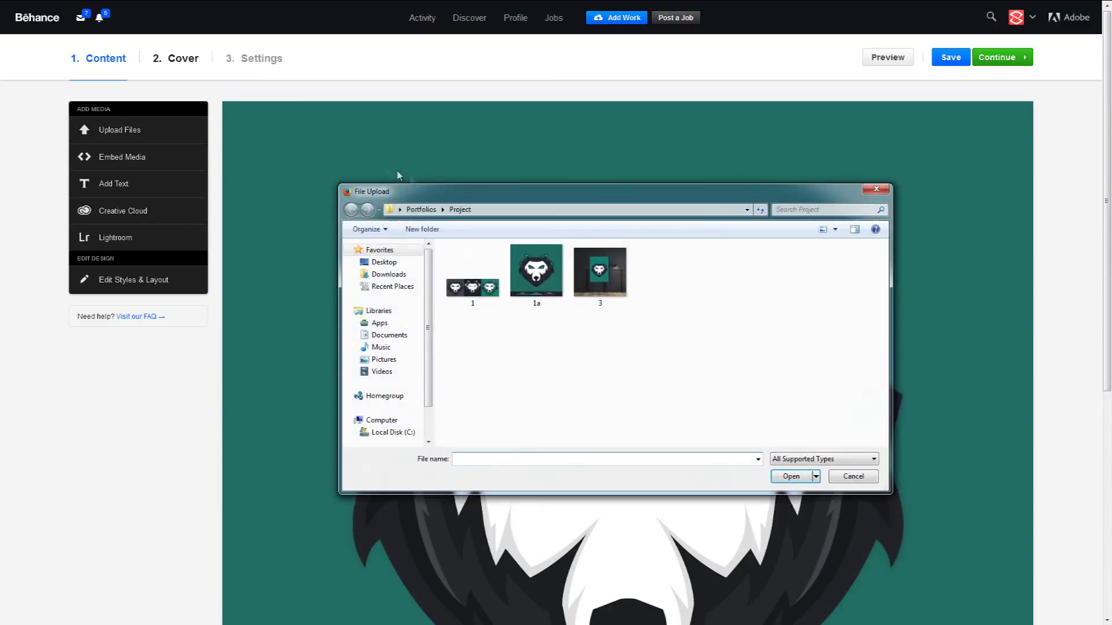
key(Return)
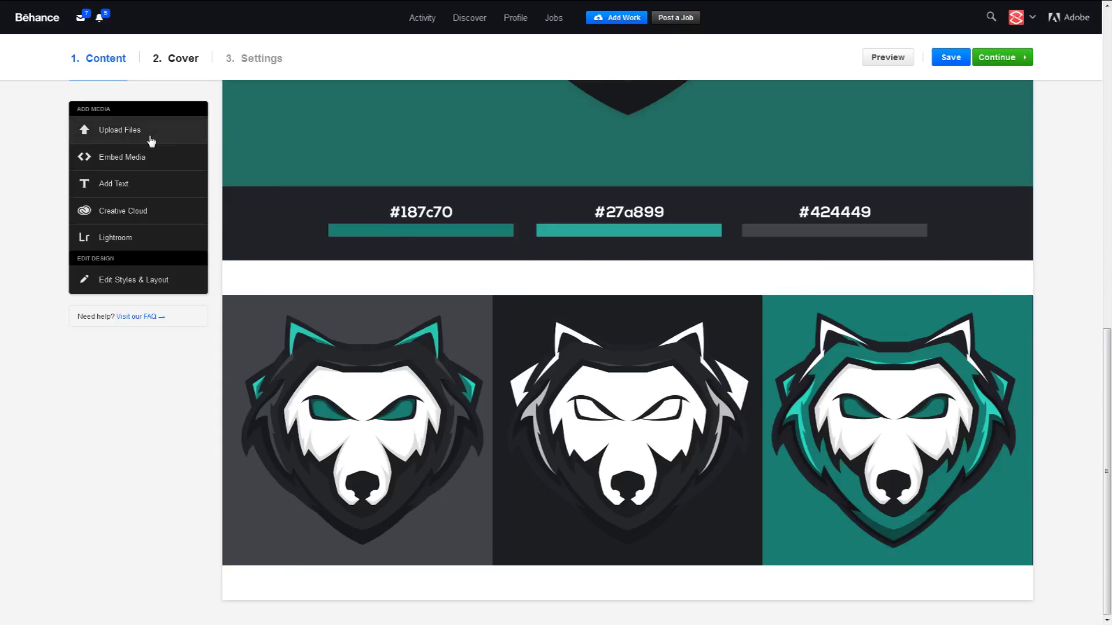
click(151, 139)
click(600, 272)
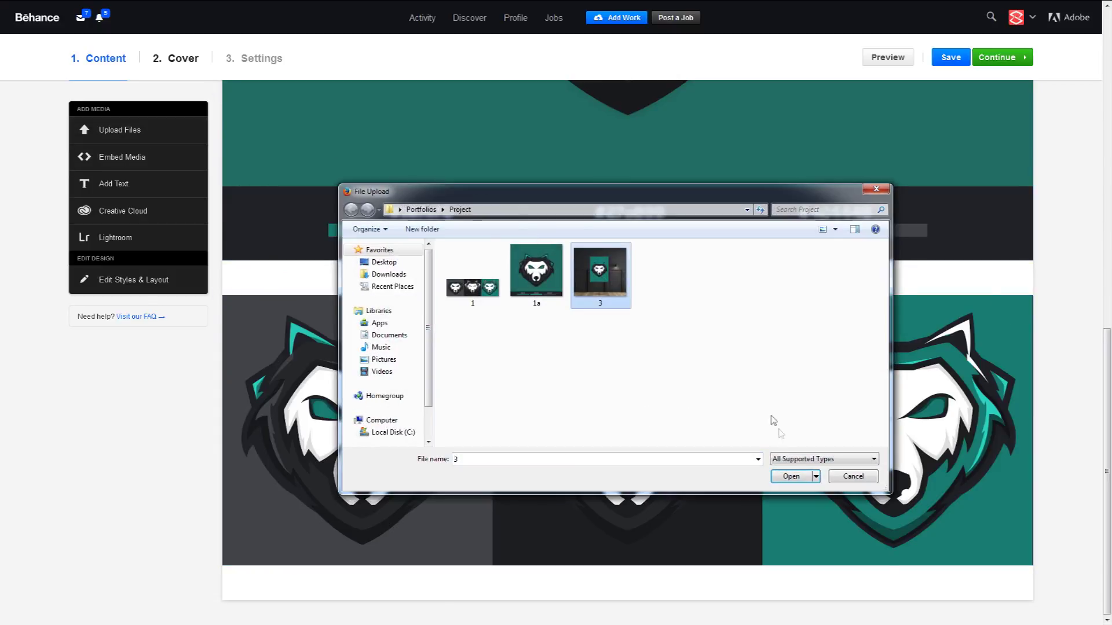
click(791, 477)
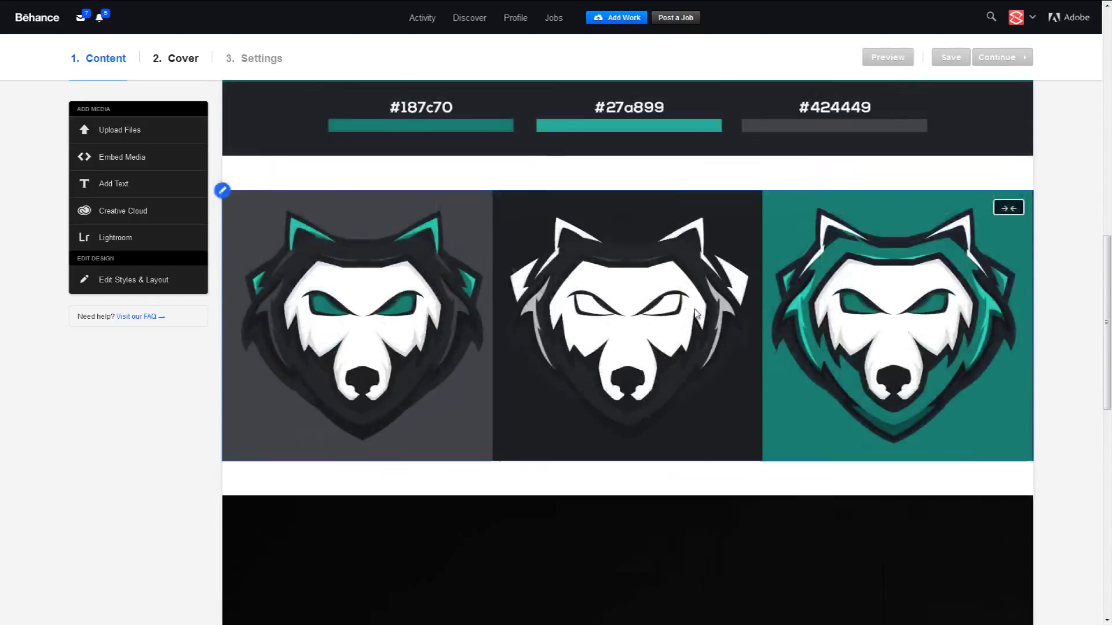
Preview the Behance project and examine the colour-code, logo variation and poster mockup images from start to end and back
scroll(695, 313, up, 1)
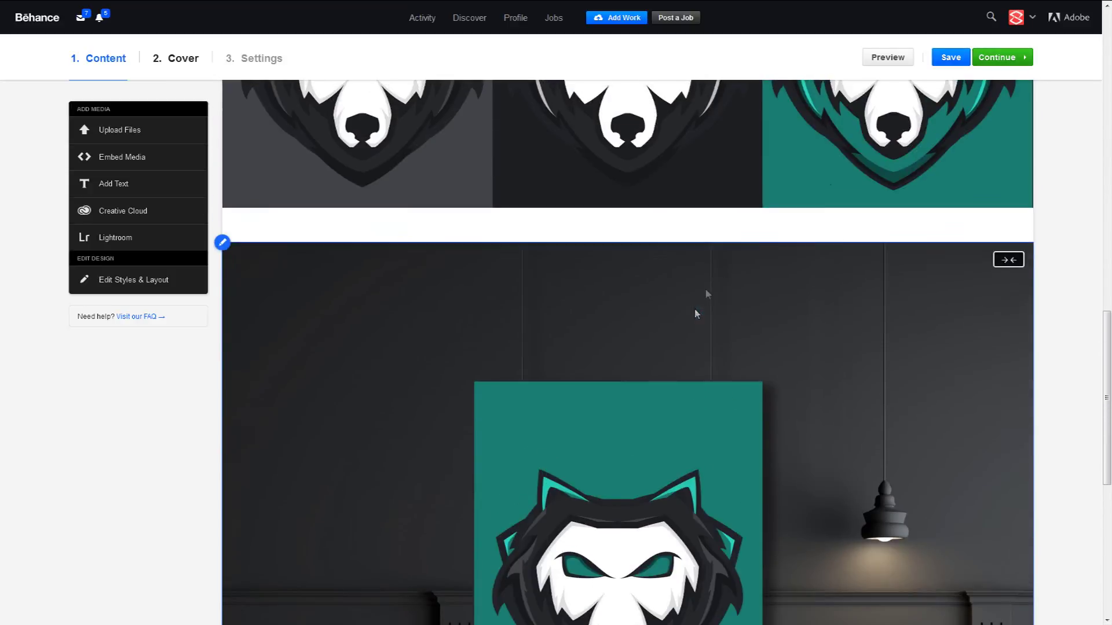
click(897, 61)
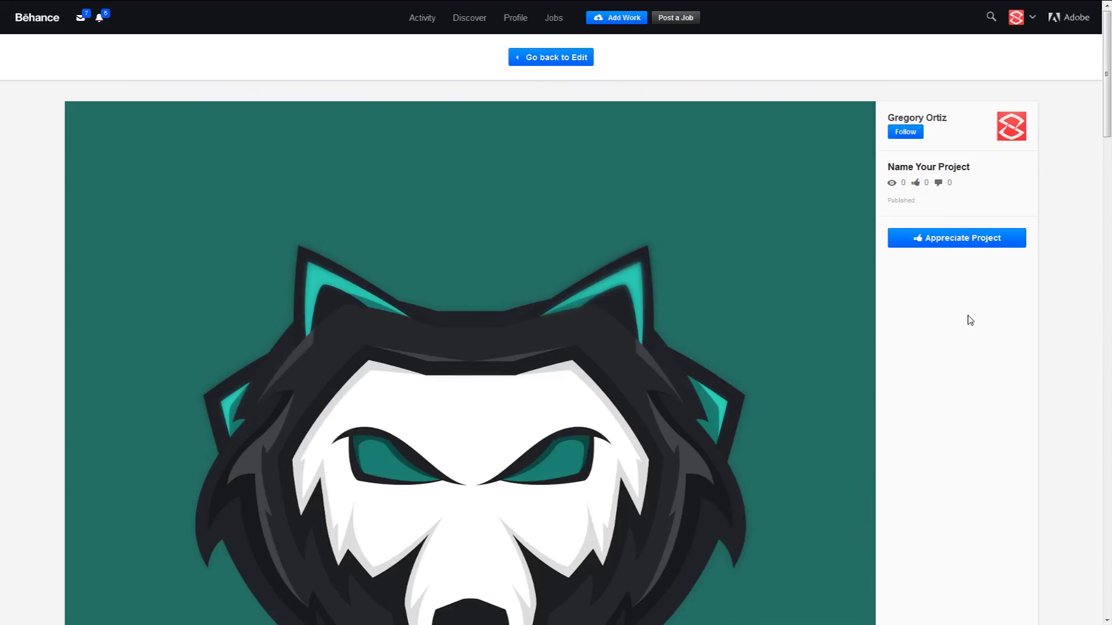
scroll(947, 344, down, 2)
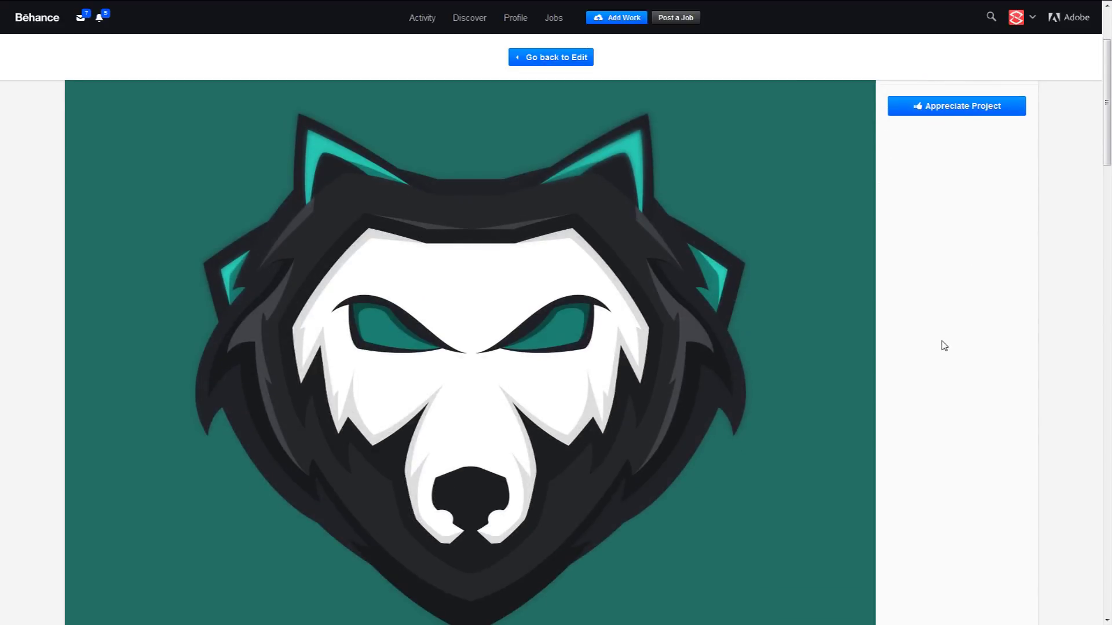
scroll(944, 346, down, 7)
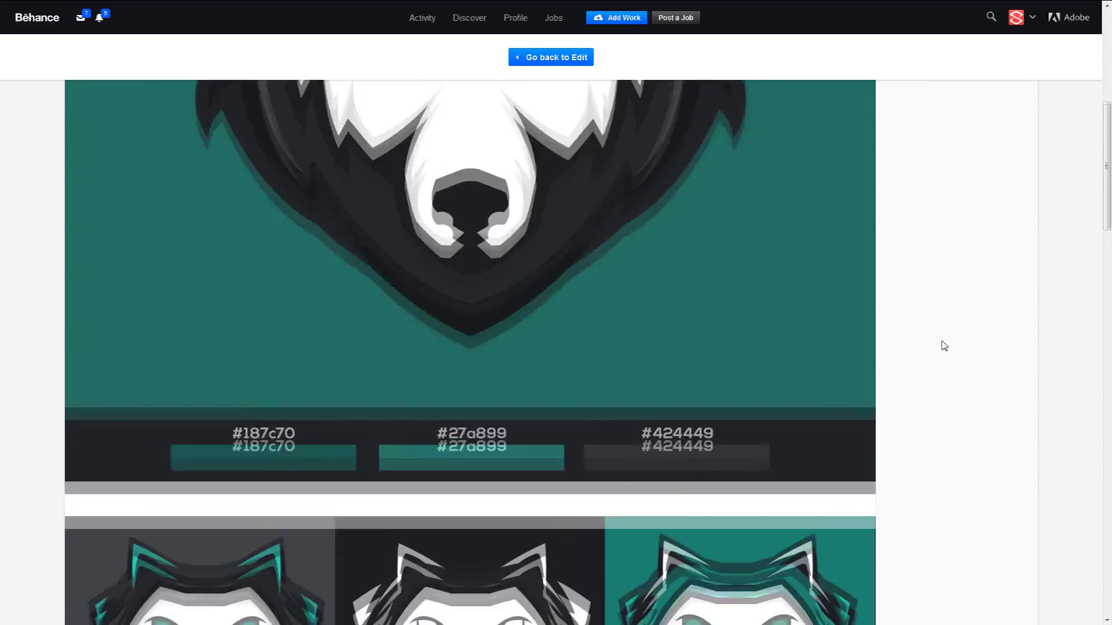
scroll(944, 346, down, 9)
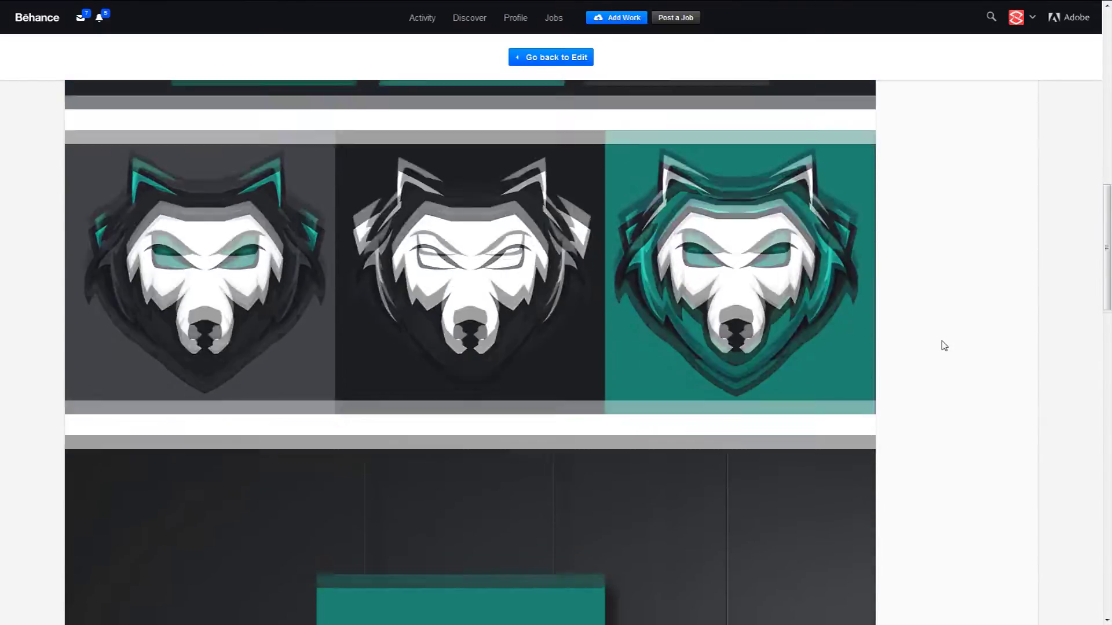
scroll(942, 345, down, 4)
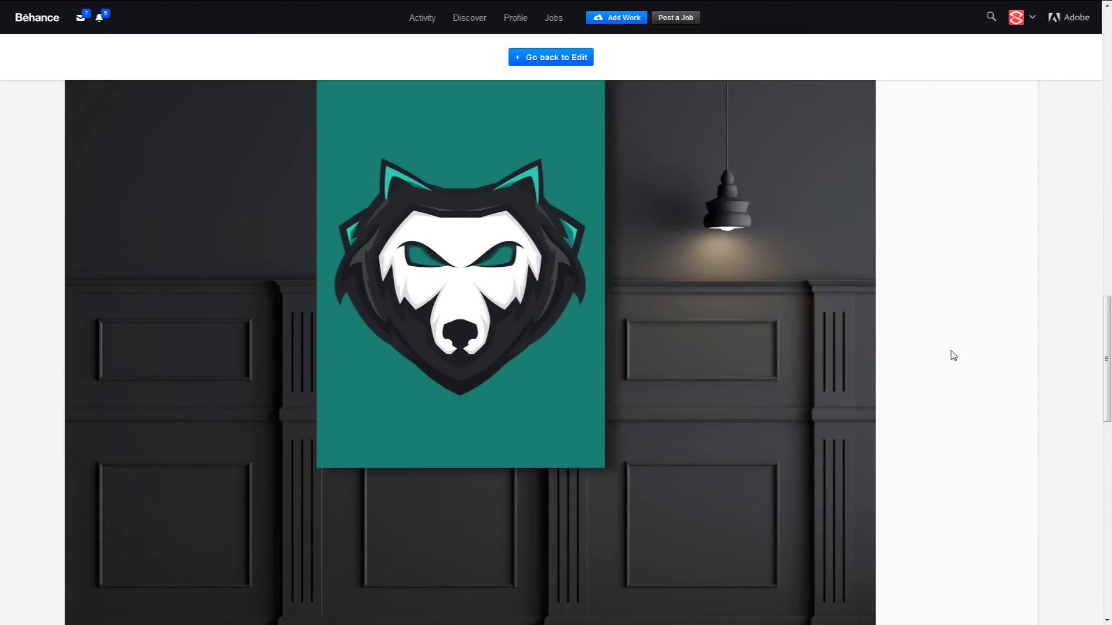
scroll(953, 355, up, 2)
scroll(953, 356, up, 10)
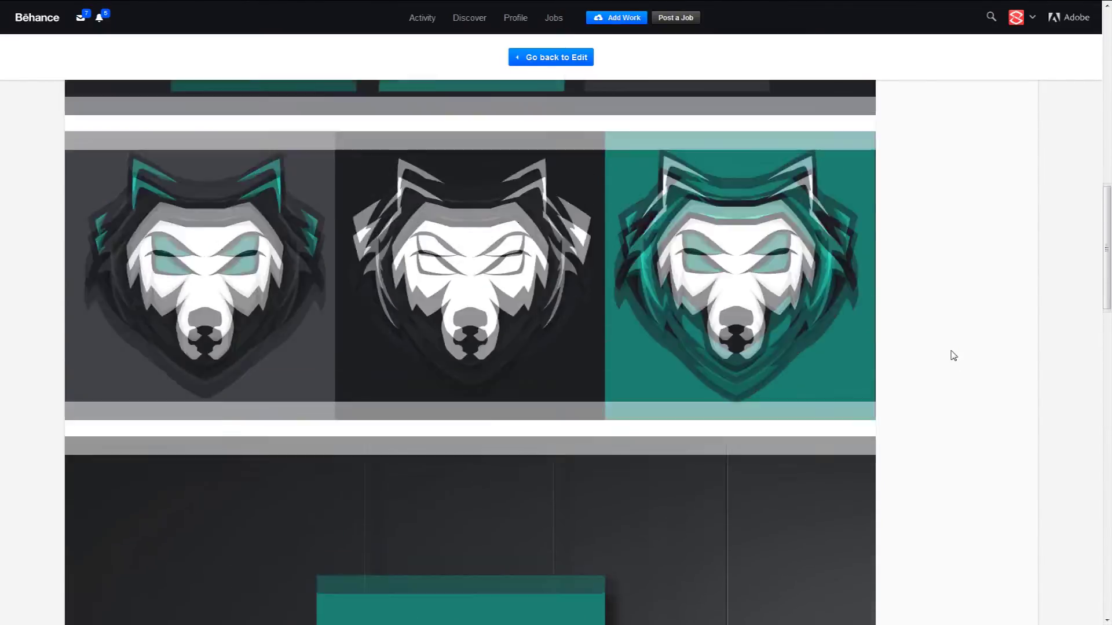
scroll(954, 355, up, 10)
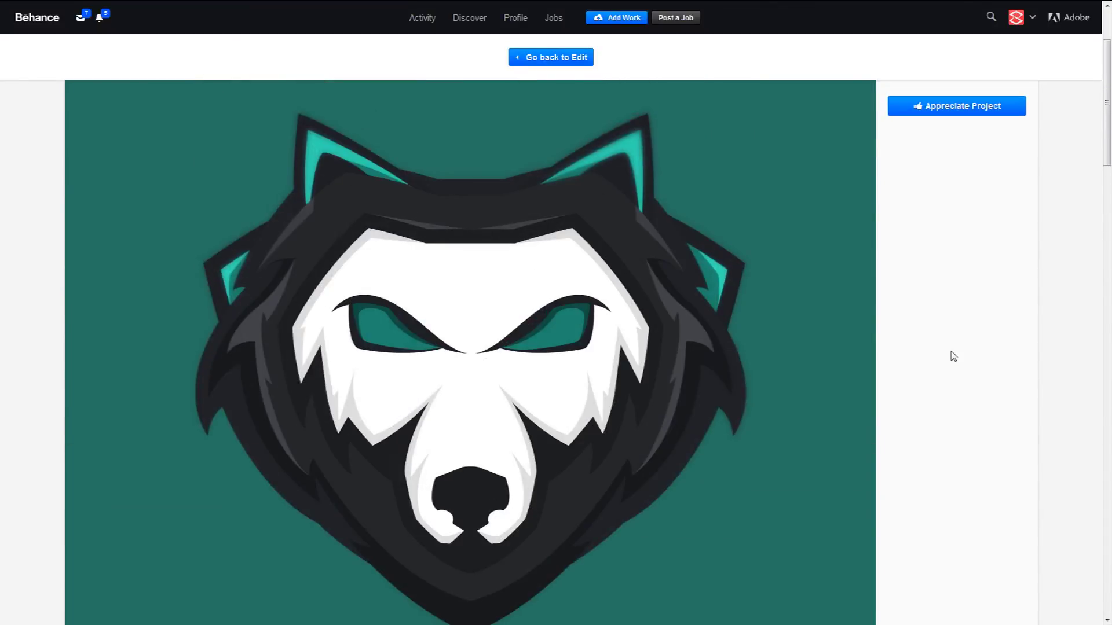
scroll(954, 356, up, 2)
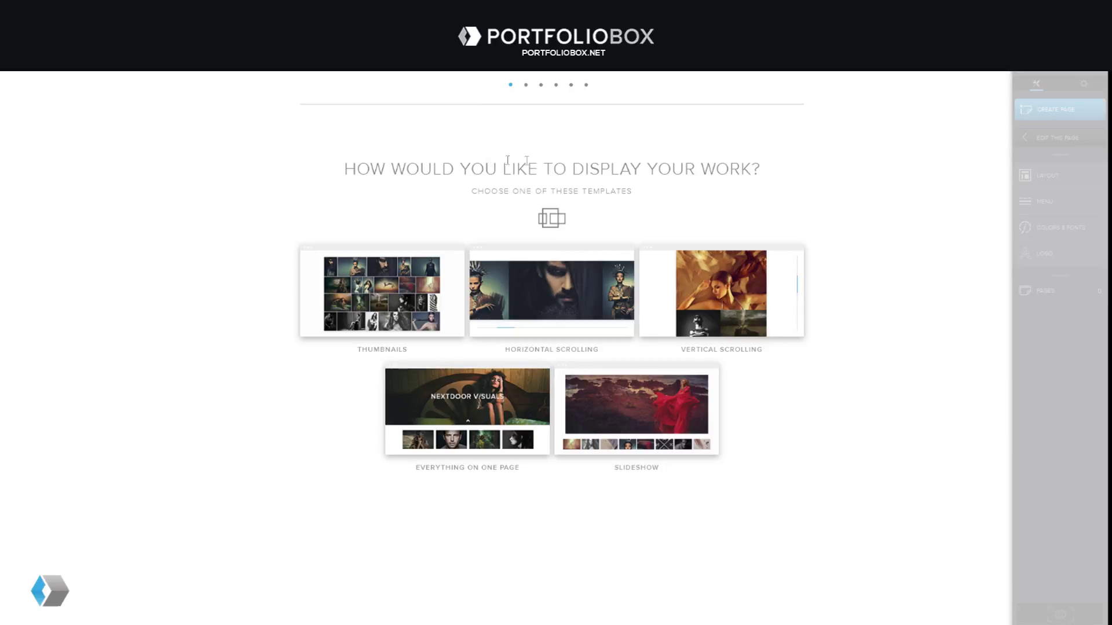
Switch to the Portfoliobox site setup and choose the Thumbnails template, Centered menu, Black background and Serif font
click(410, 286)
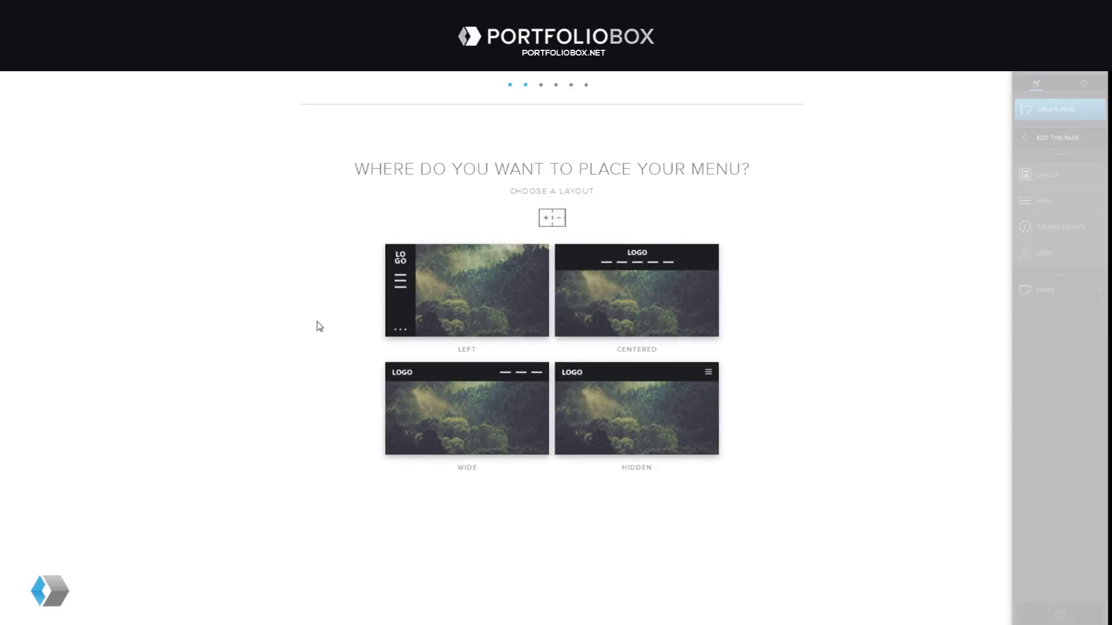
click(609, 313)
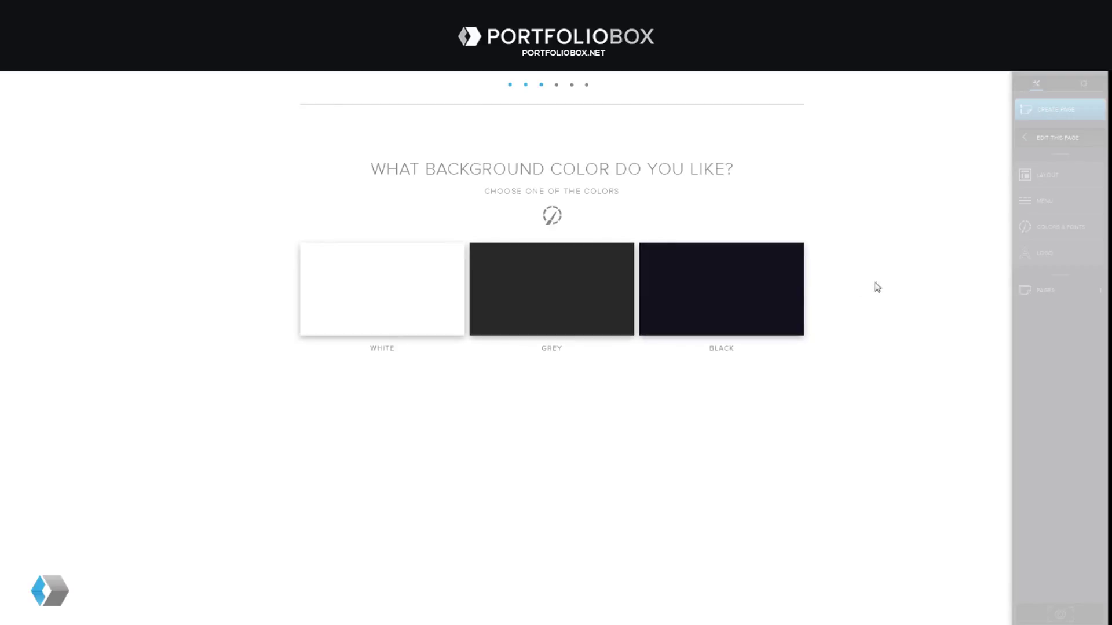
click(707, 290)
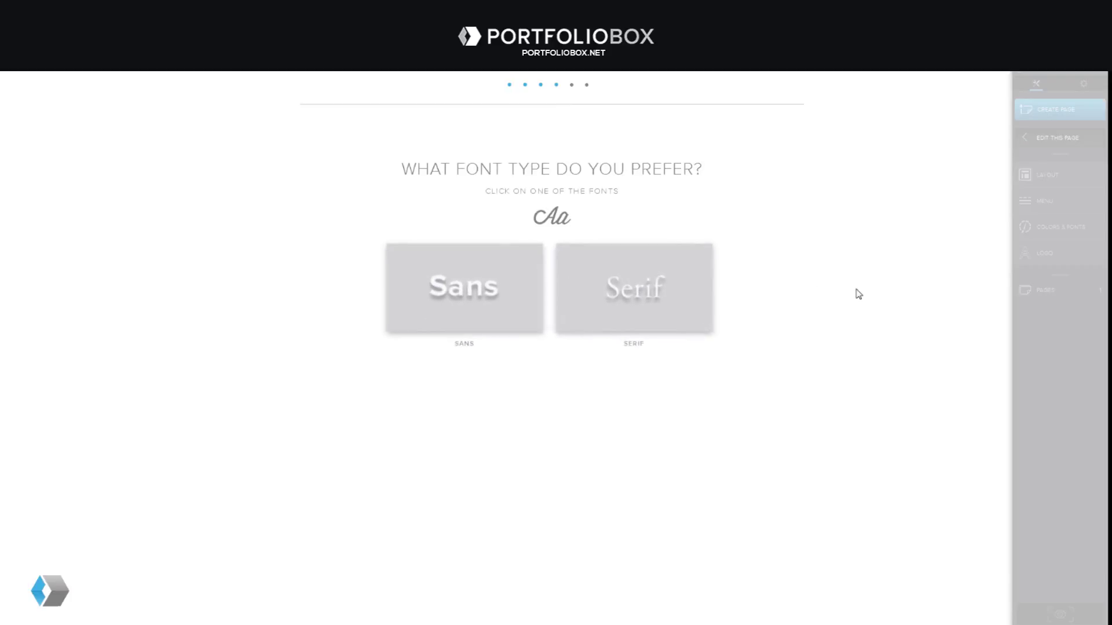
click(622, 283)
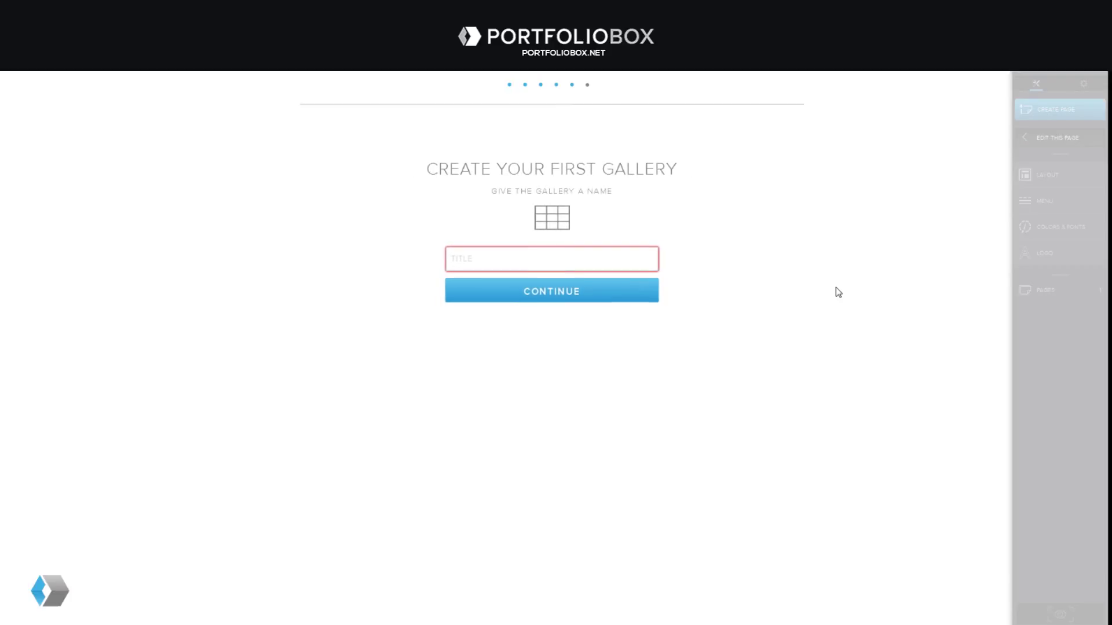
Name the first gallery "Designs" and upload image 1 from the Portfolios > Project folder to it
text(Designs)
click(545, 296)
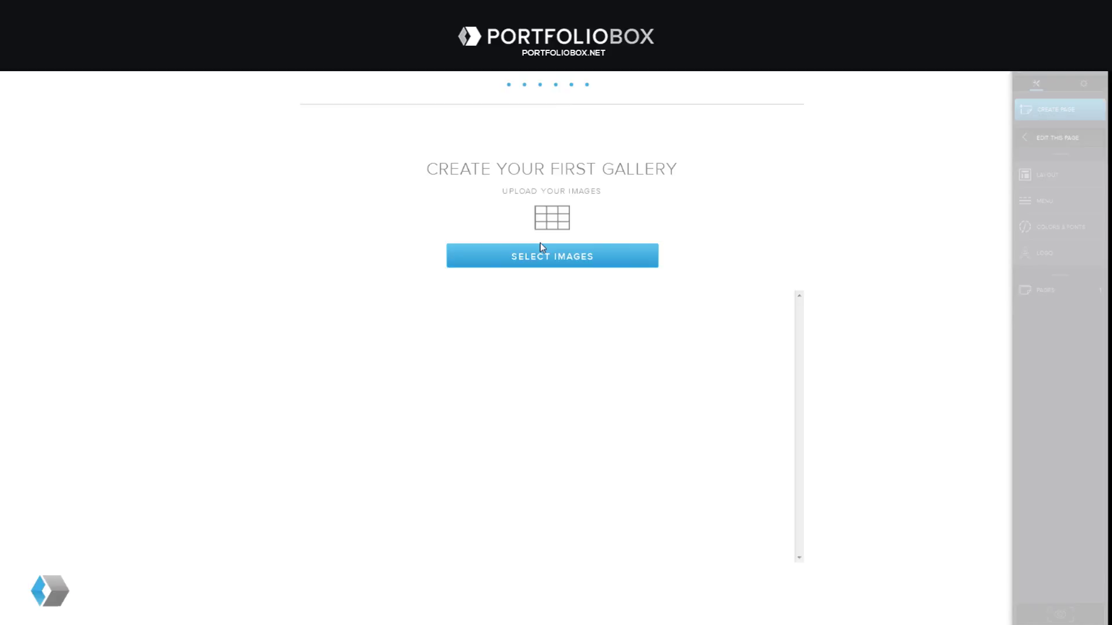
click(545, 260)
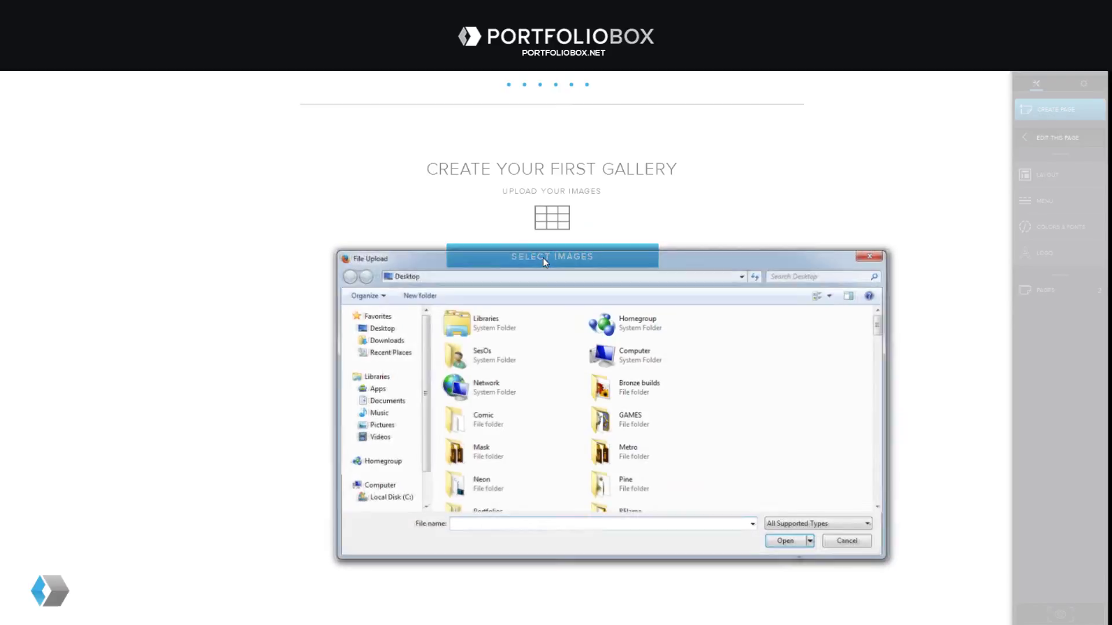
double_click(492, 511)
double_click(478, 340)
click(481, 350)
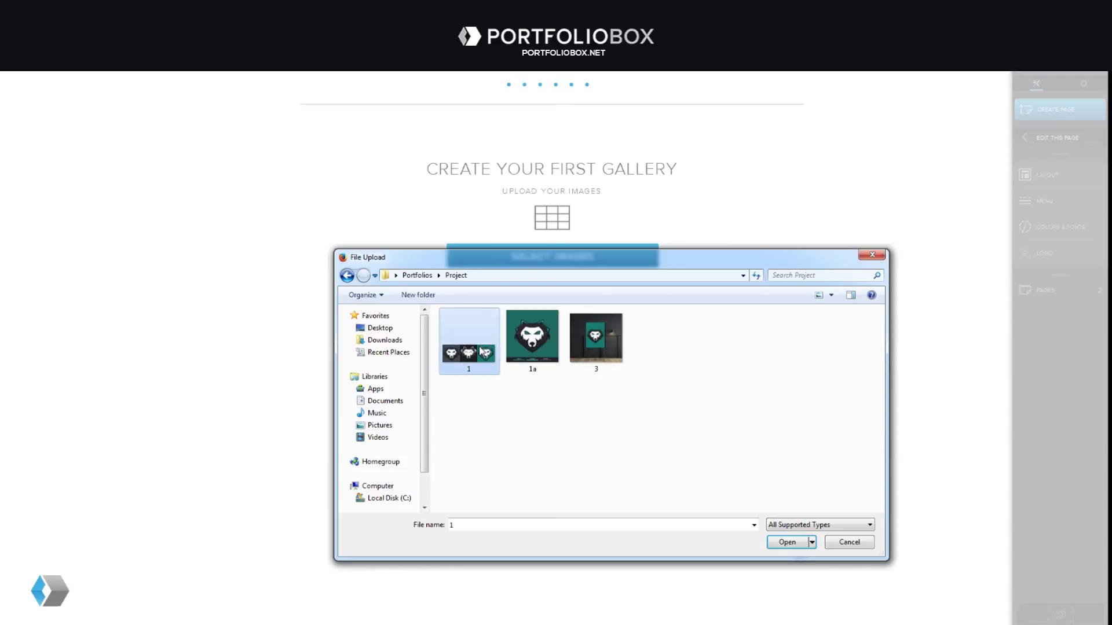
click(787, 542)
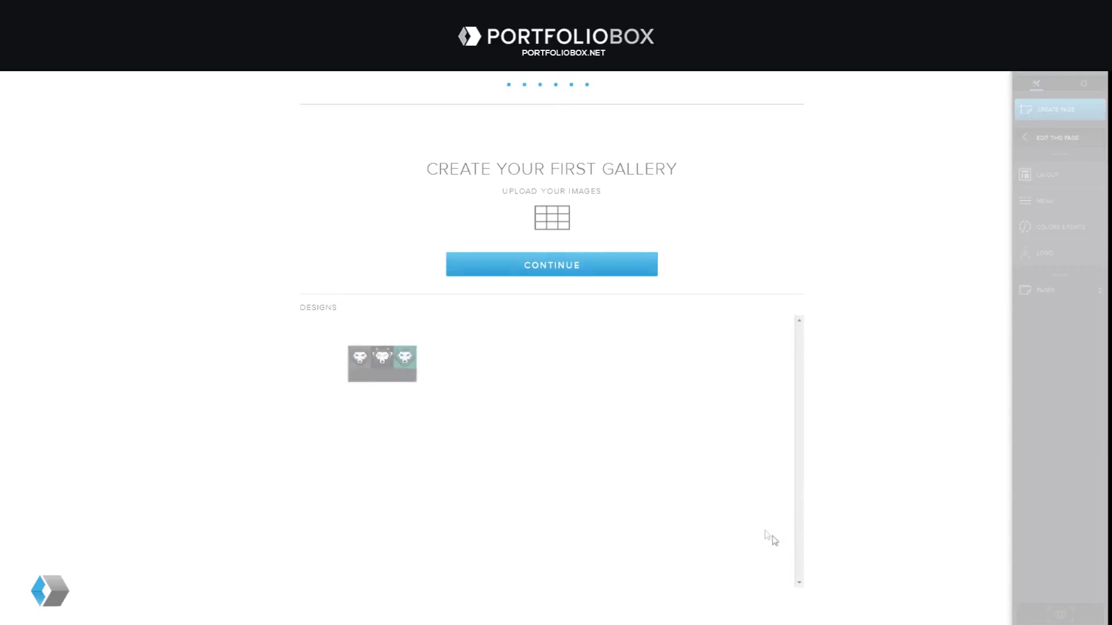
click(584, 274)
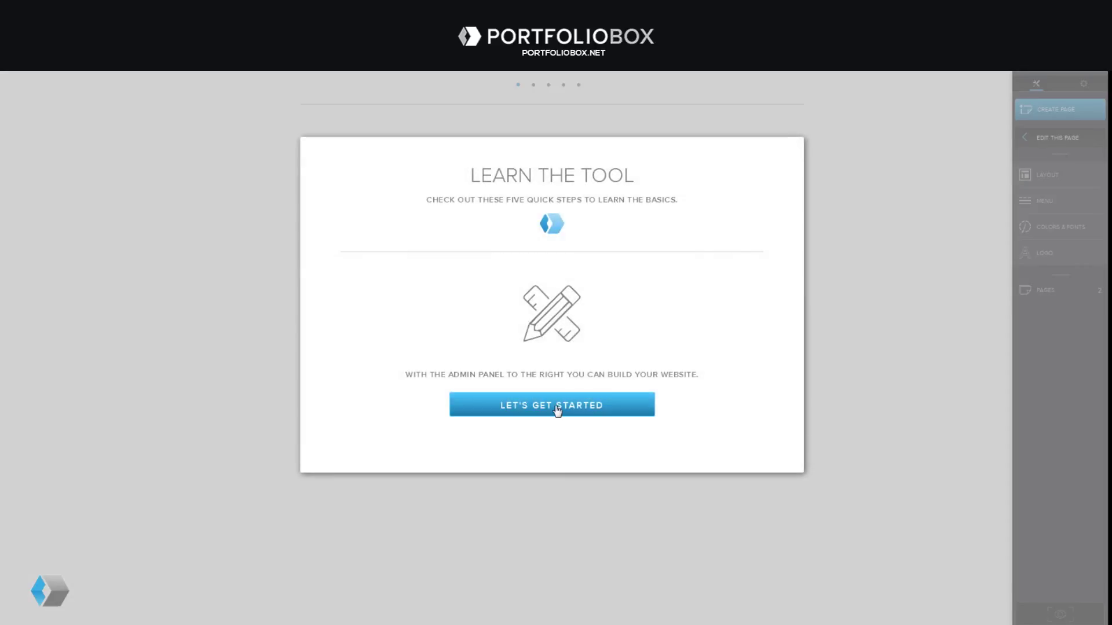
Go through the five-step Learn the Tool introduction and finish it
click(557, 410)
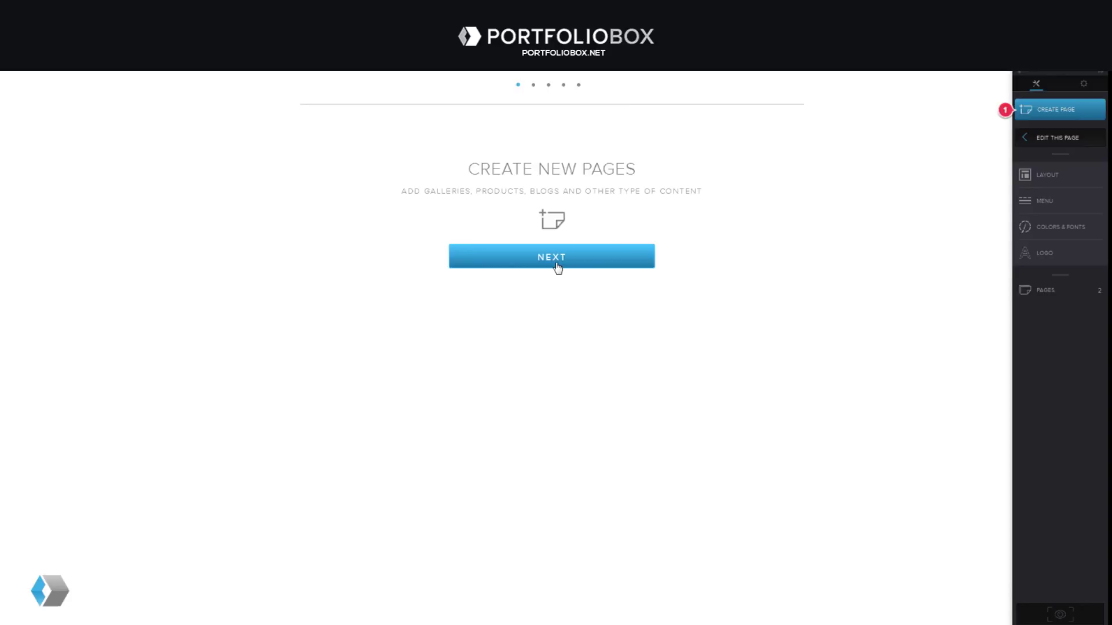
click(557, 264)
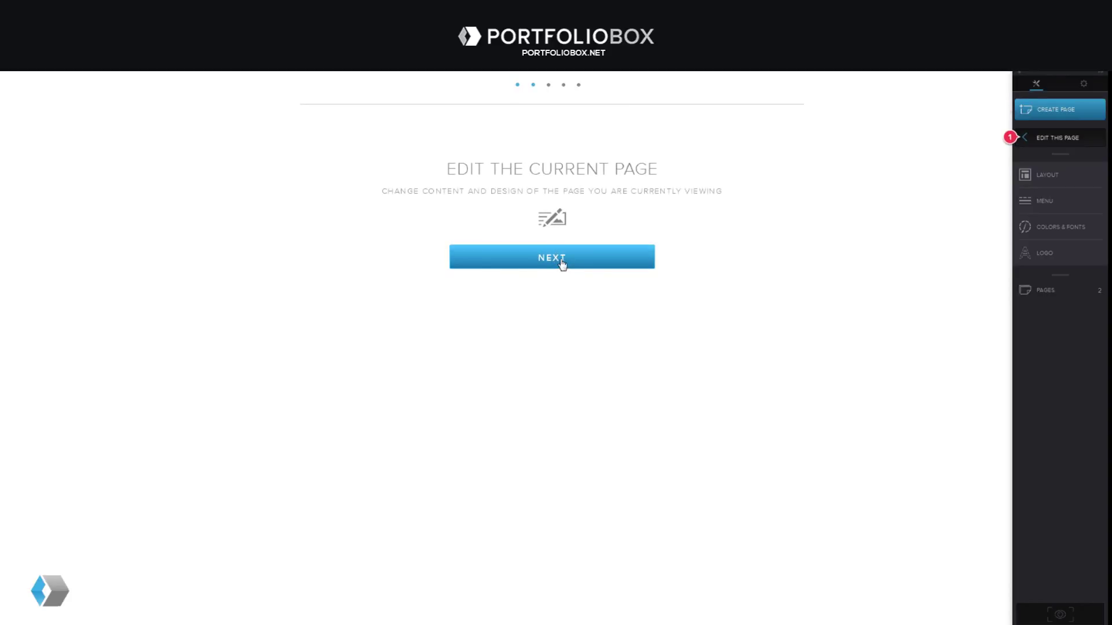
click(562, 264)
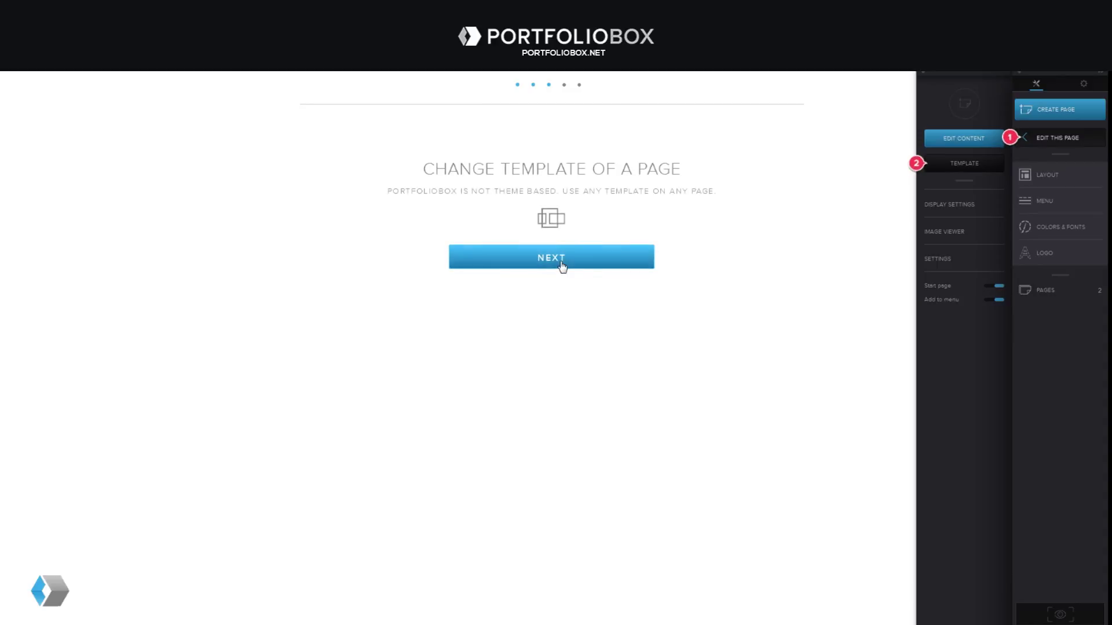
click(562, 265)
click(561, 263)
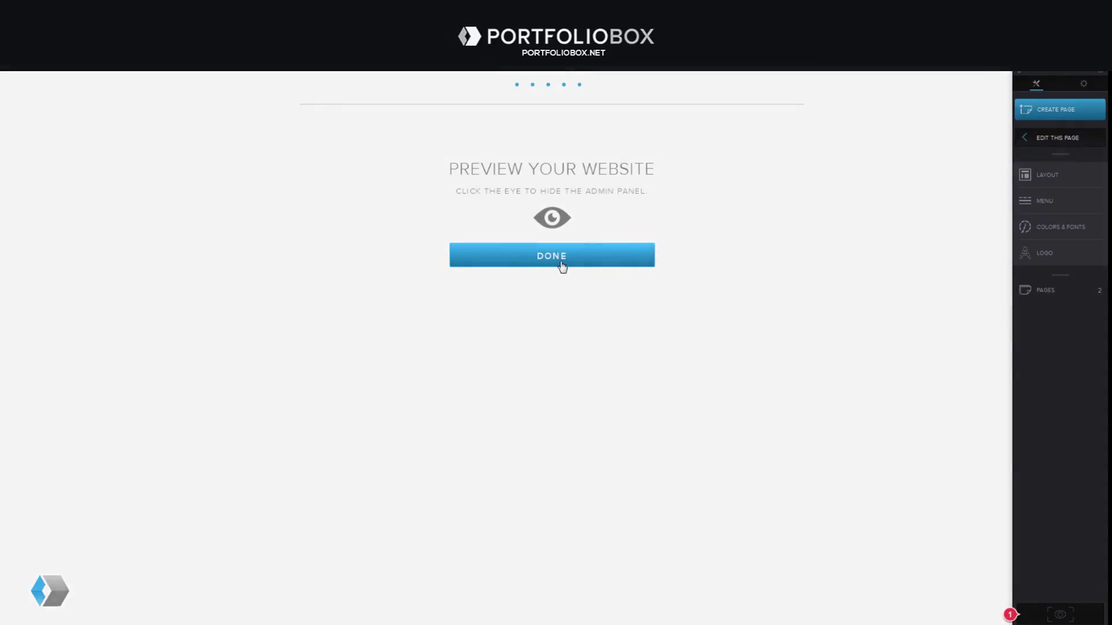
click(562, 265)
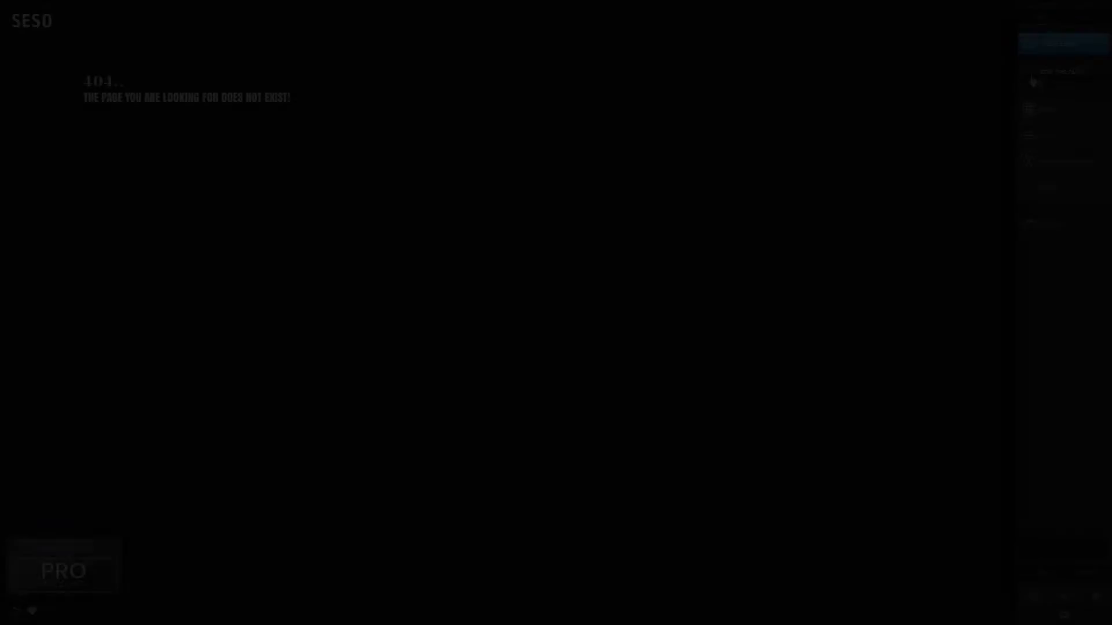
Create a gallery page with the Even Rows thumbnail template and title it "Portfolio"
click(1054, 49)
click(957, 88)
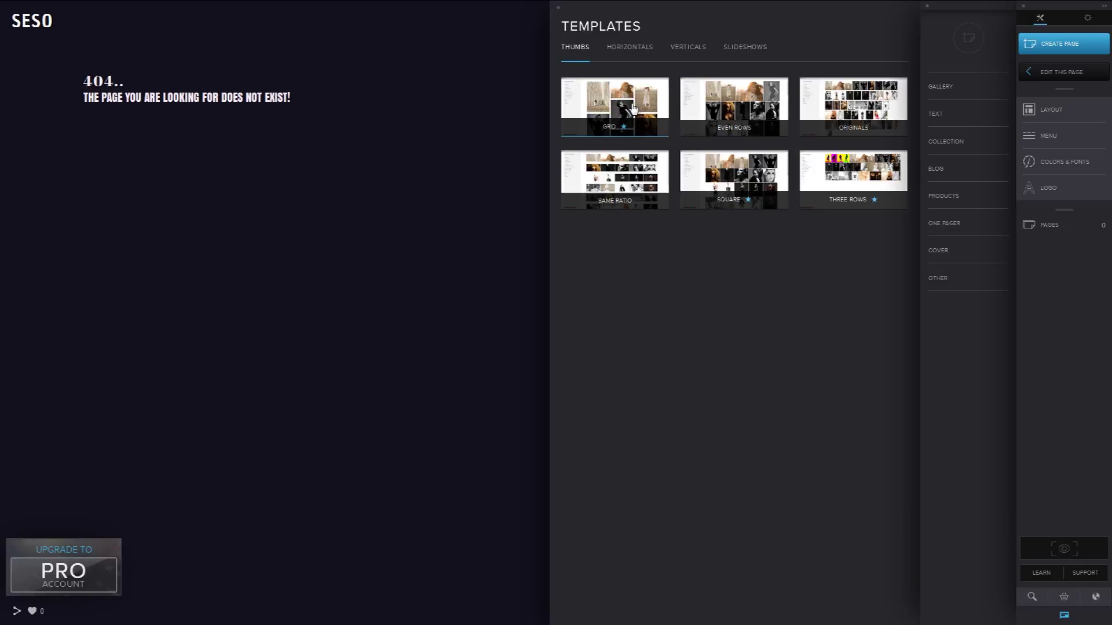
click(747, 112)
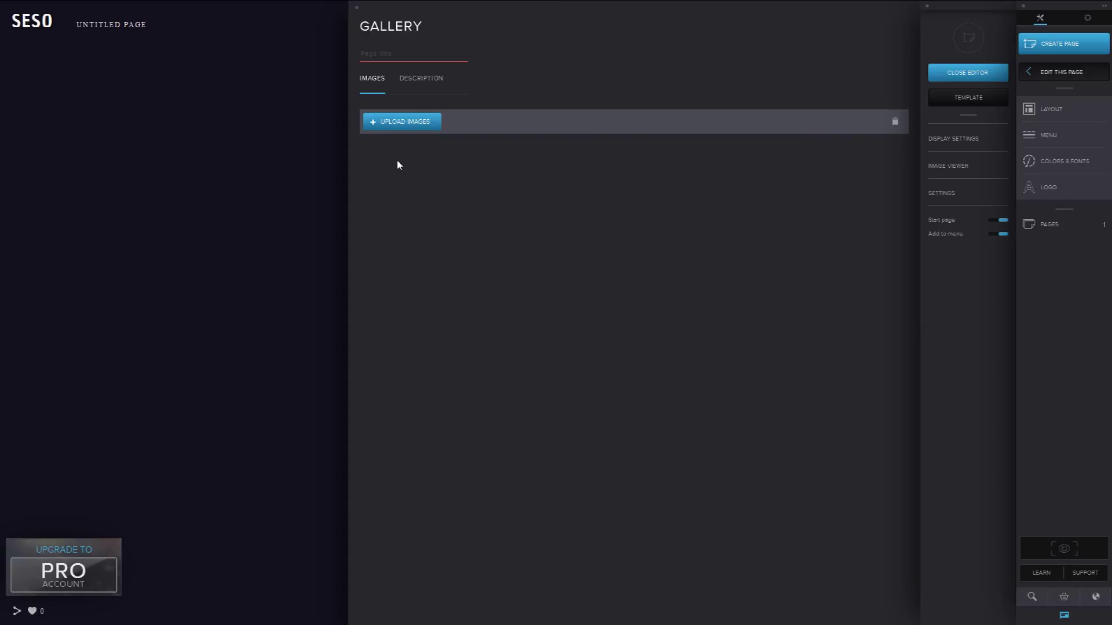
click(379, 54)
Upload the images 3 and ComicBanner from the Port folder to the Portfolio gallery
click(393, 121)
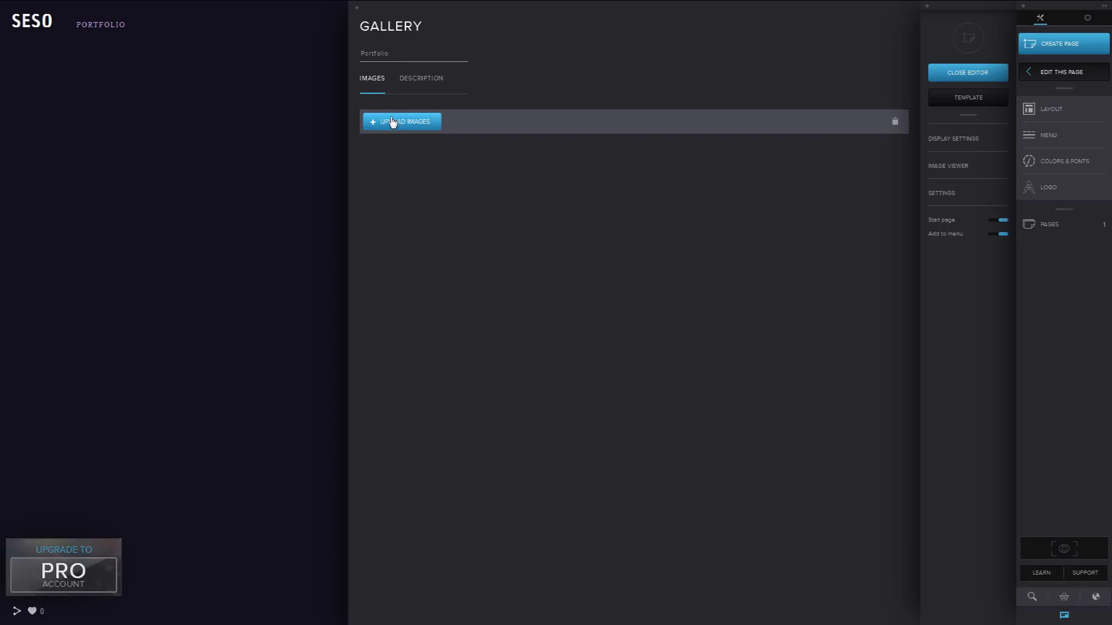
click(406, 129)
click(407, 138)
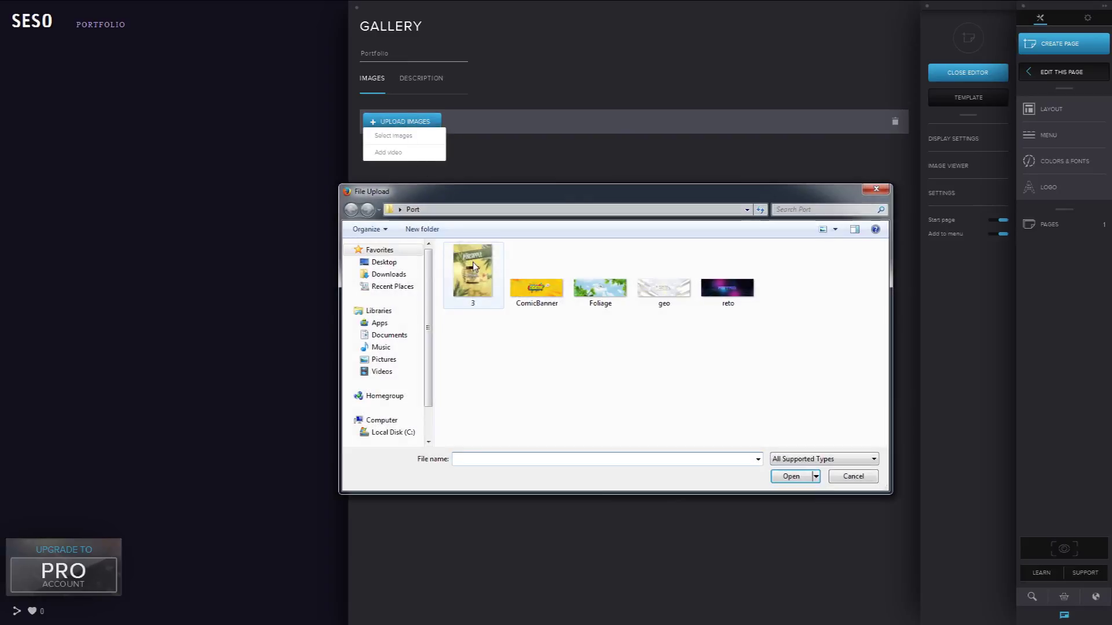
click(791, 476)
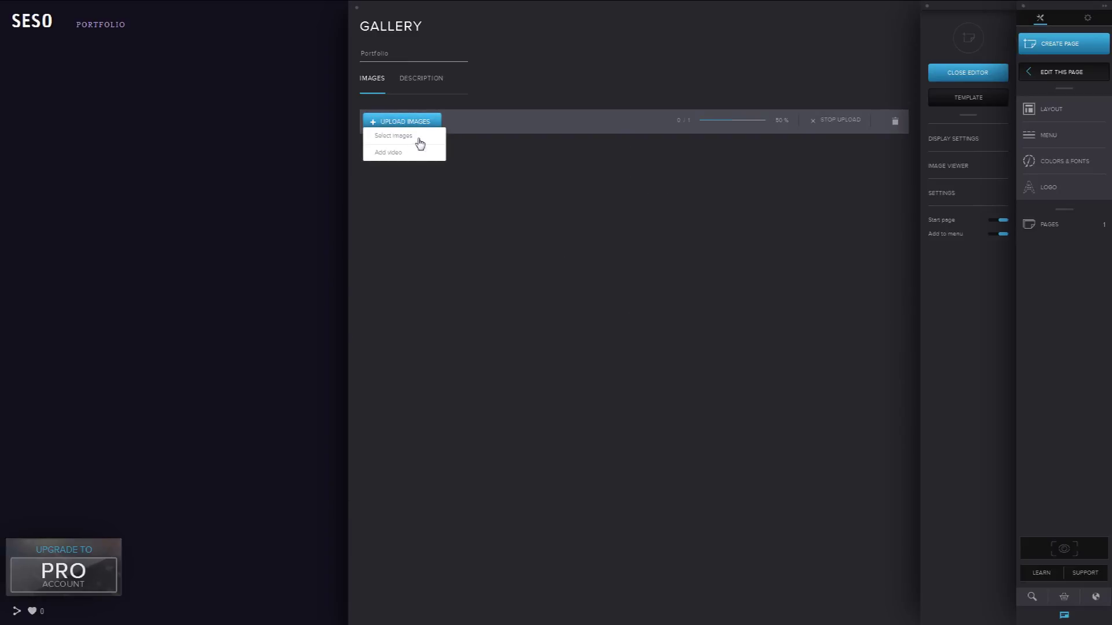
click(394, 136)
click(536, 287)
click(791, 476)
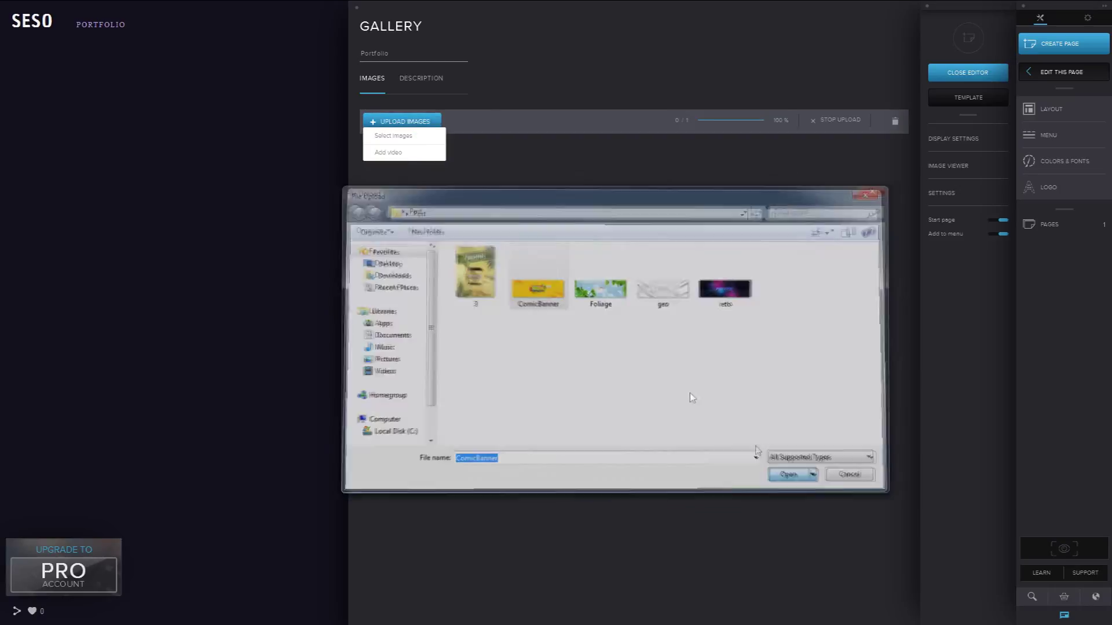
Upload the remaining images Foliage, geo and retro from the Port folder to the Portfolio gallery
click(394, 136)
click(598, 273)
click(791, 476)
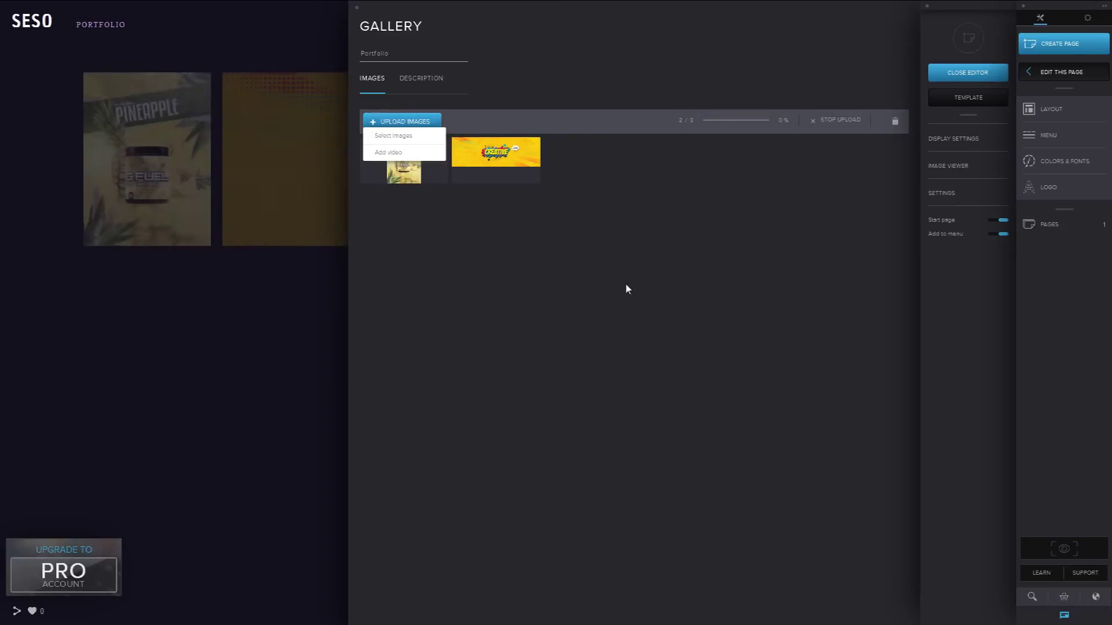
click(663, 272)
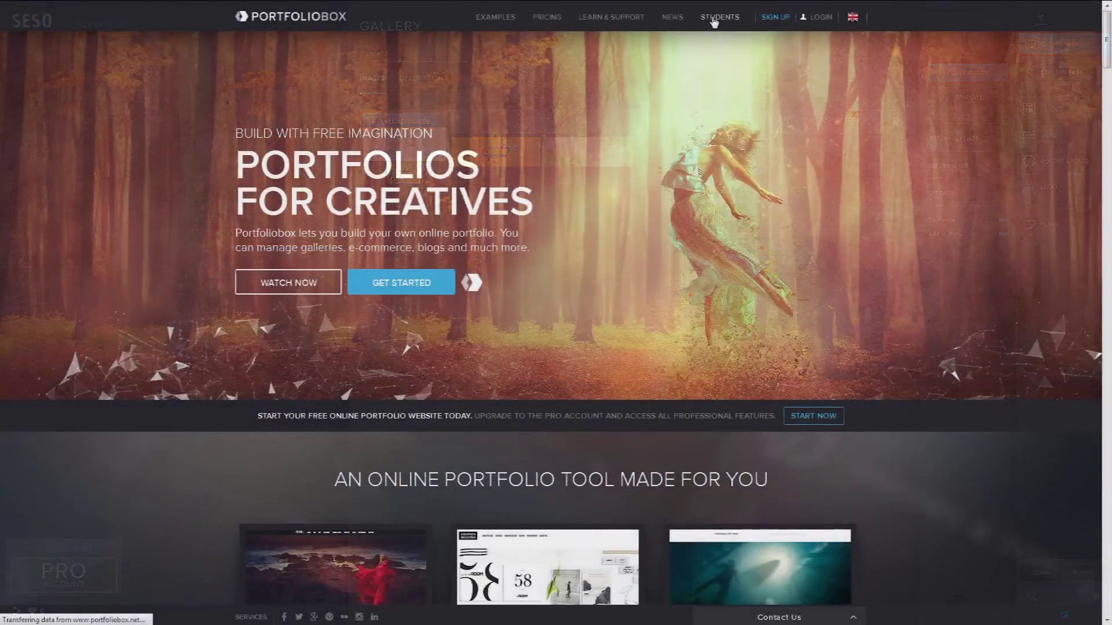
Open the Students page of the Portfoliobox site and go to the student sign-up
click(713, 18)
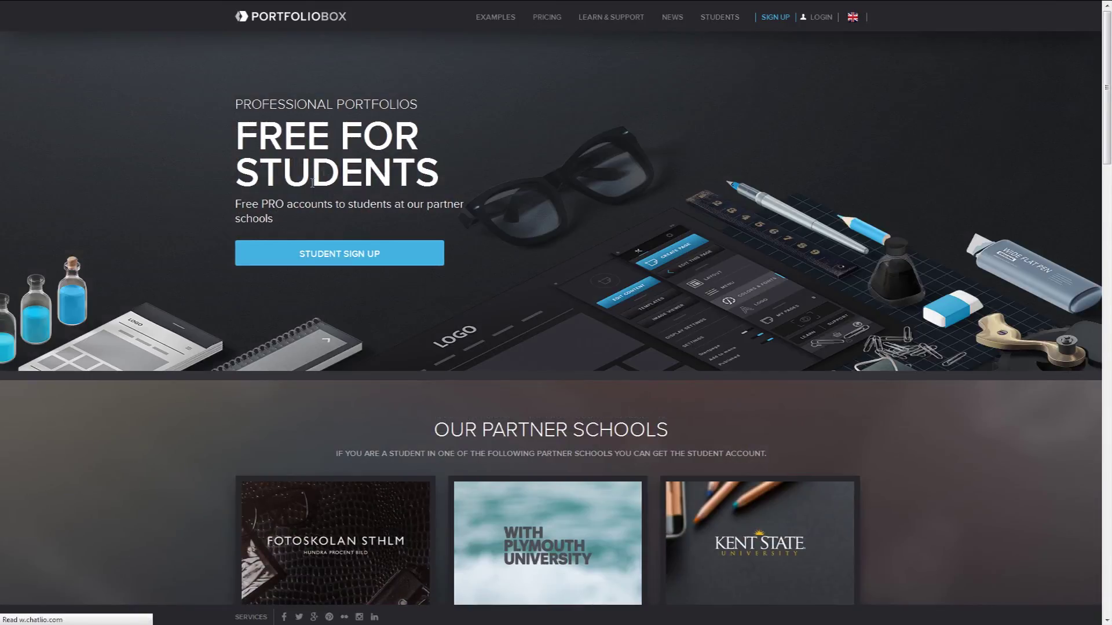
click(399, 259)
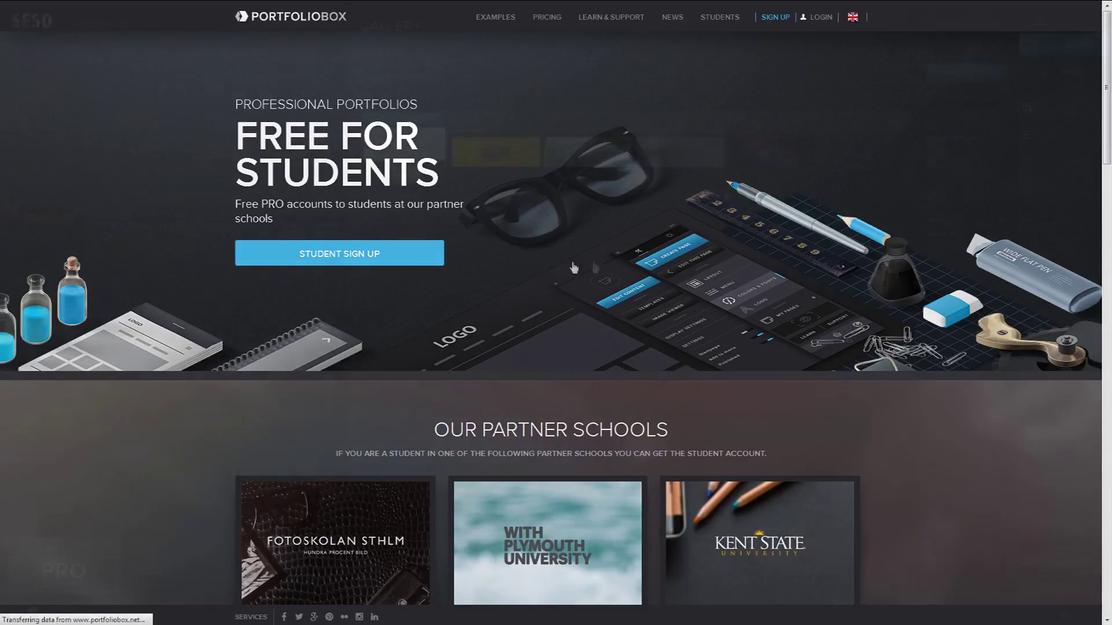
Close the gallery's content editor and reduce the image margins to zero in the page's display settings
click(968, 74)
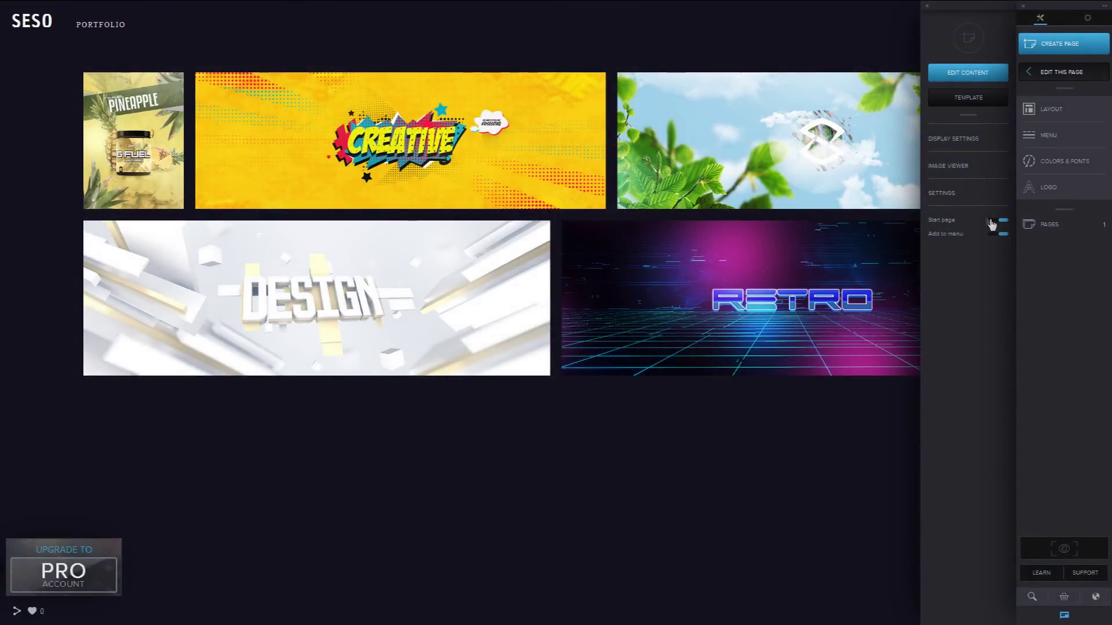
click(956, 167)
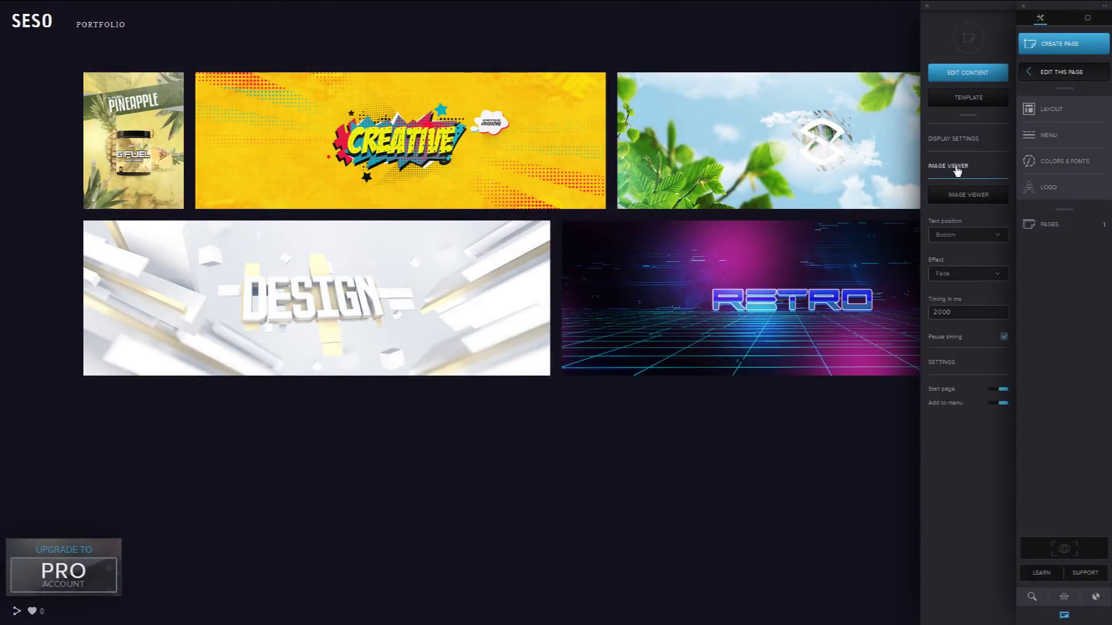
click(957, 139)
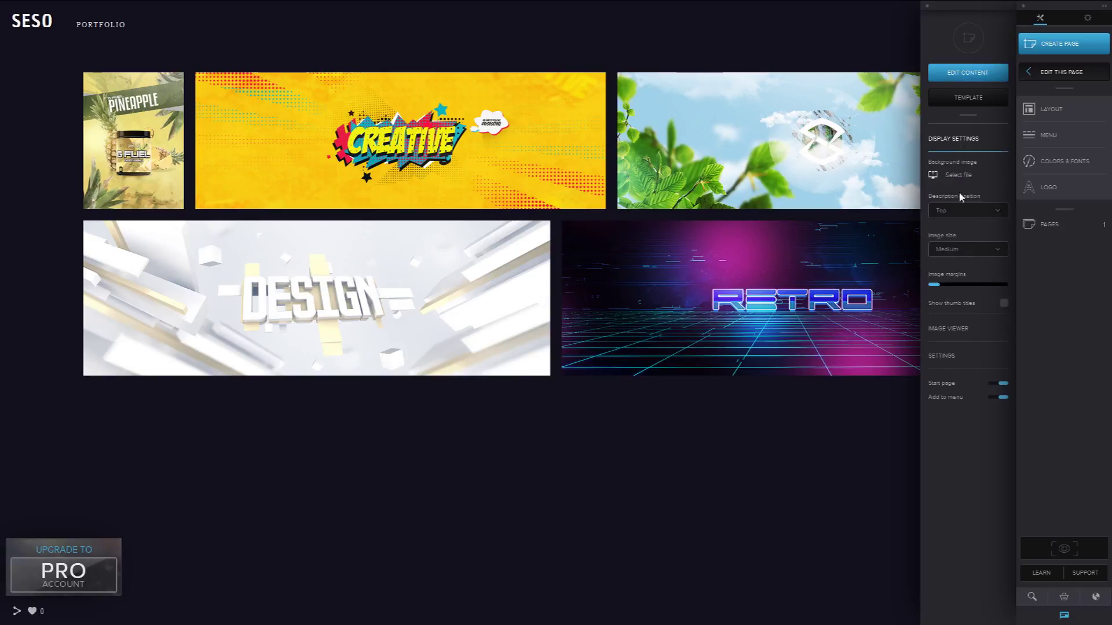
drag(940, 289, 930, 291)
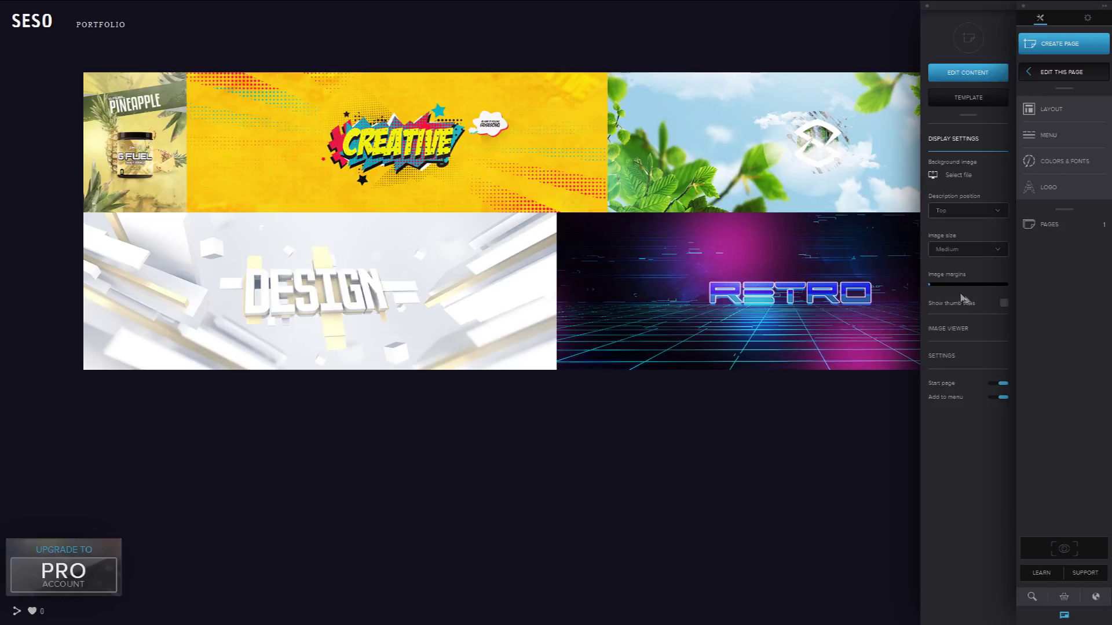
Preview the finished Portfolio page and open the retro image from it
click(1070, 545)
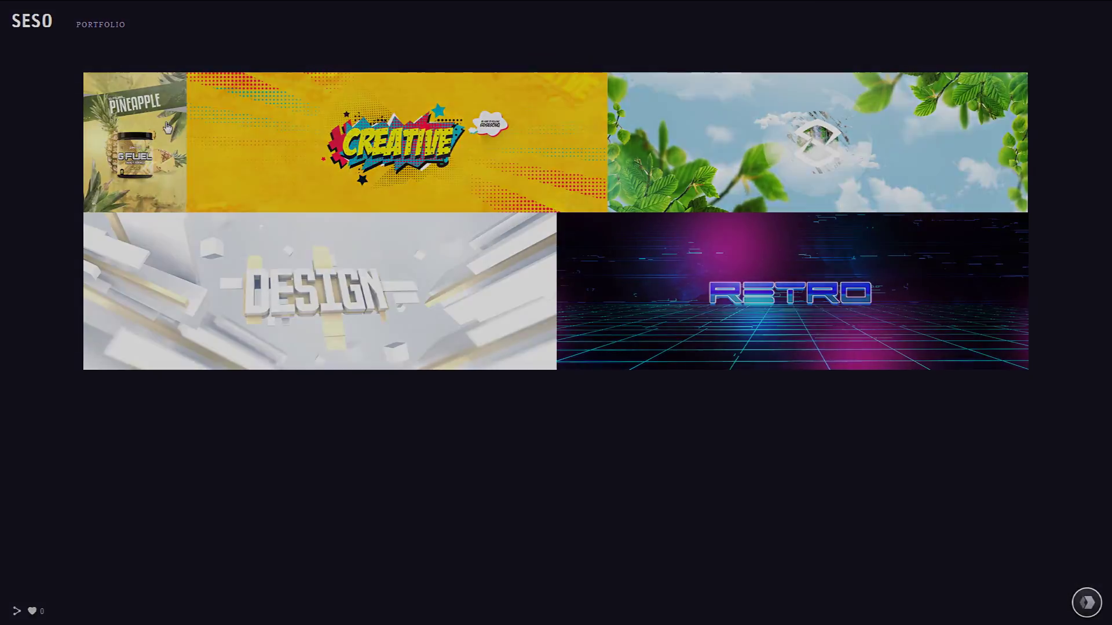
click(797, 281)
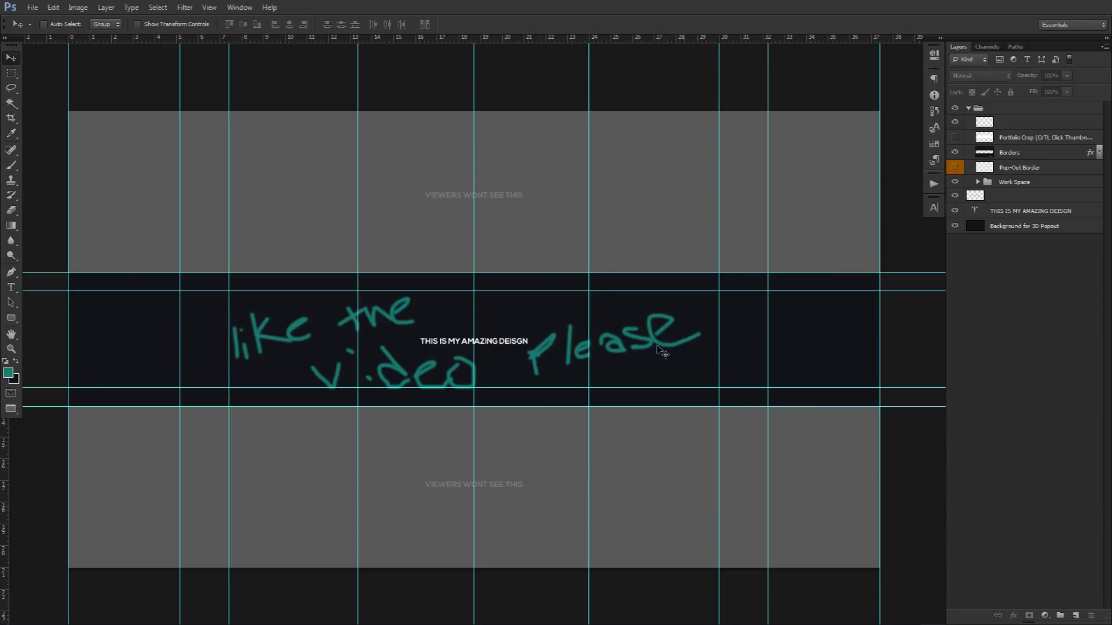
Switch to the banner template in Photoshop and crop it to the dark middle strip, cutting off both grey hidden areas
key(ctrl+semicolon)
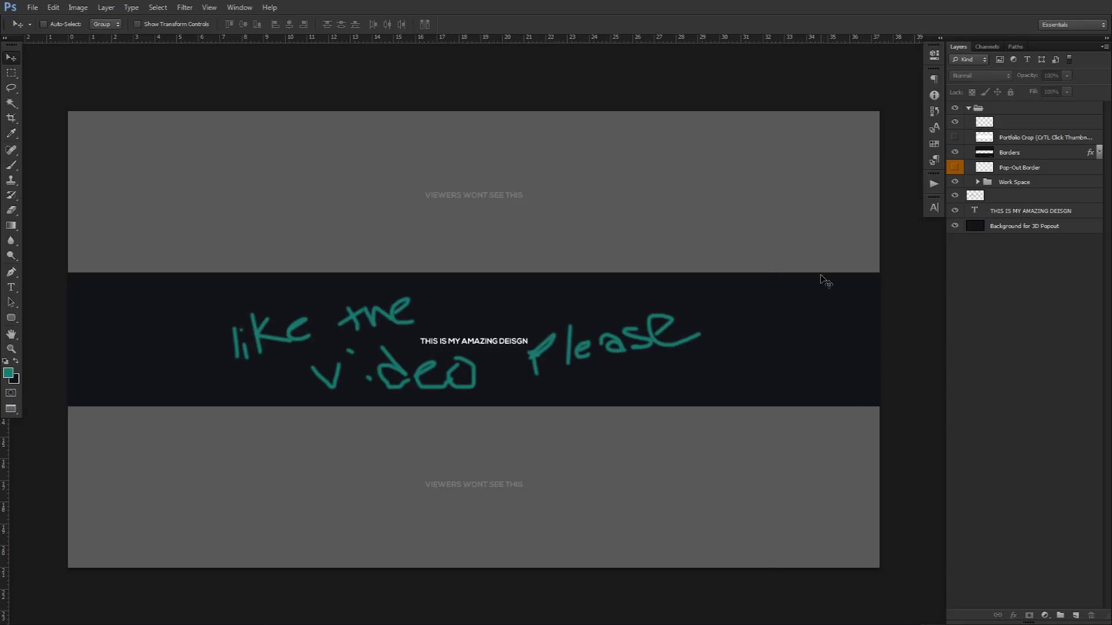
key(ctrl+semicolon)
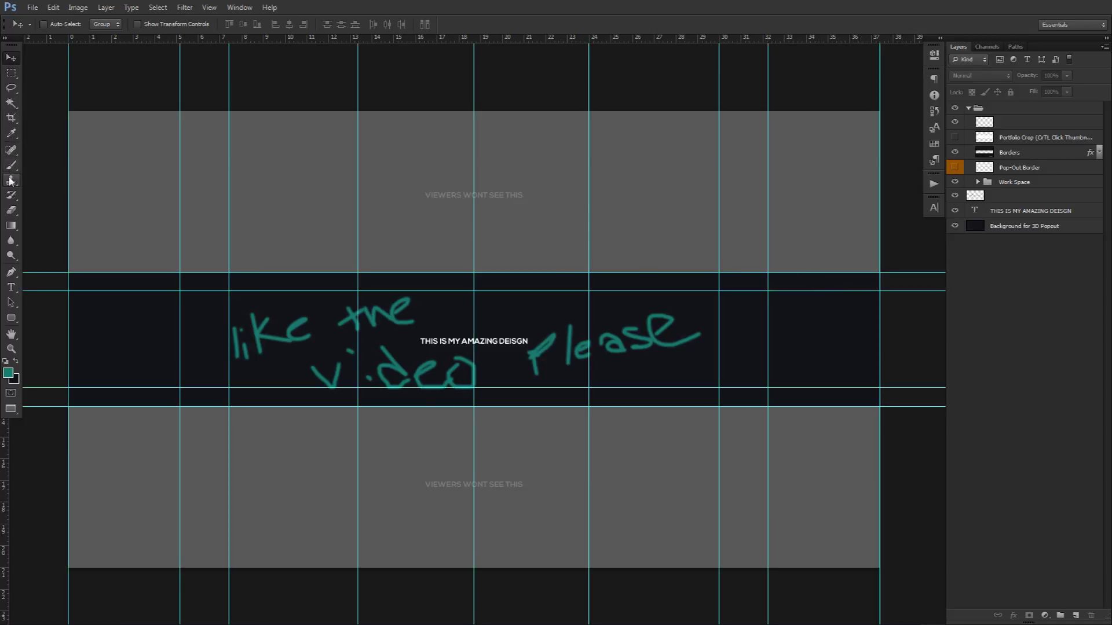
click(11, 118)
drag(471, 113, 464, 195)
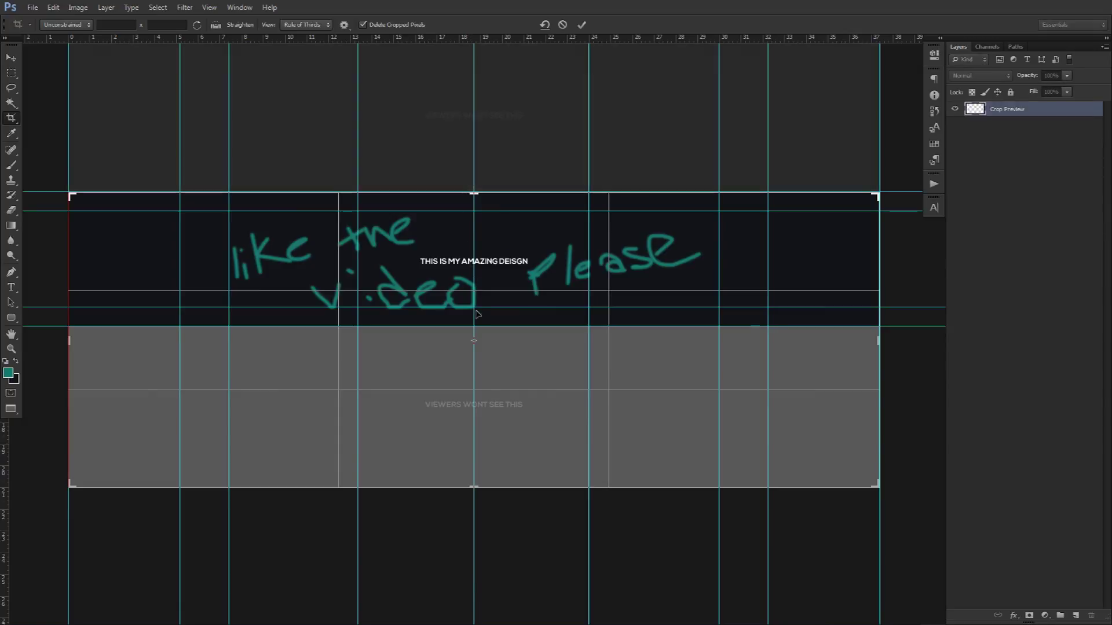
drag(477, 486, 485, 408)
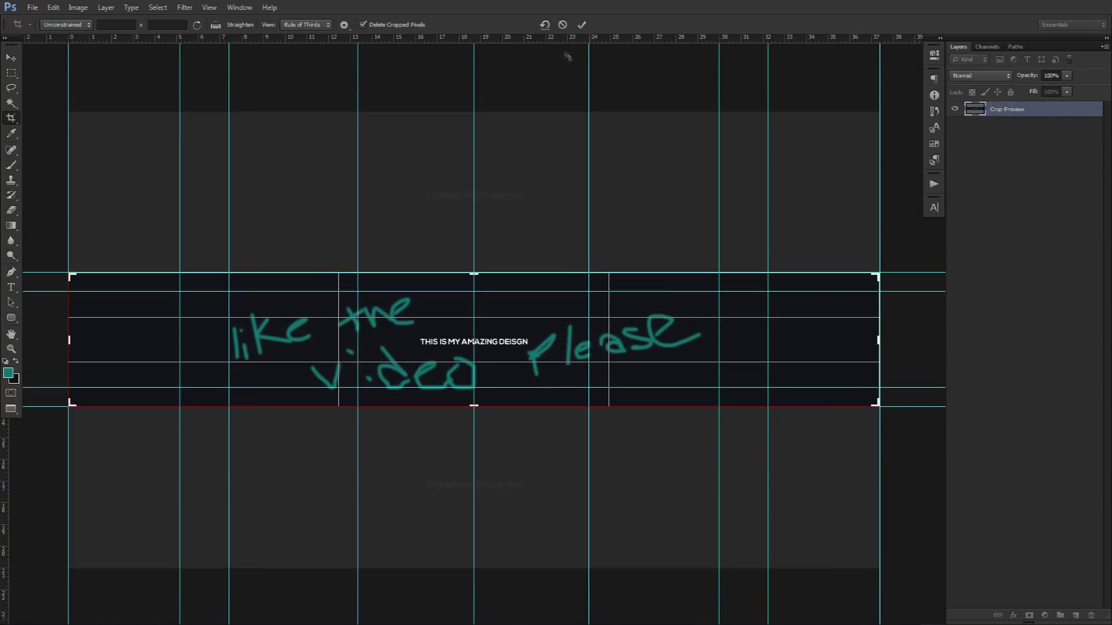
click(581, 25)
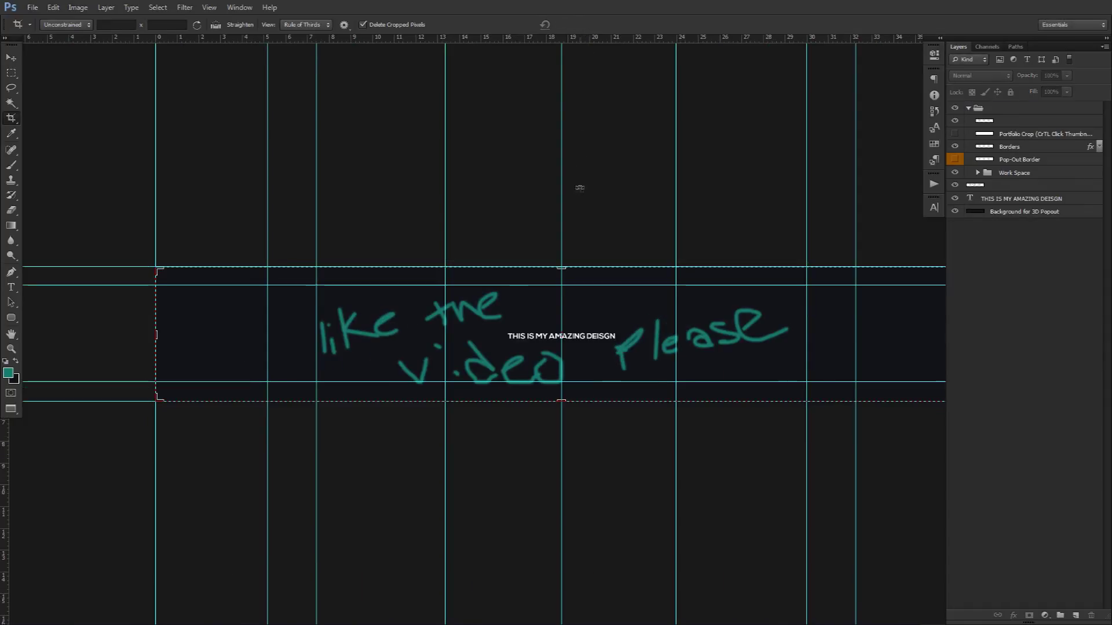
Switch to the Move tool and hide the guides over the cropped banner
click(8, 59)
drag(591, 303, 509, 307)
key(ctrl+semicolon)
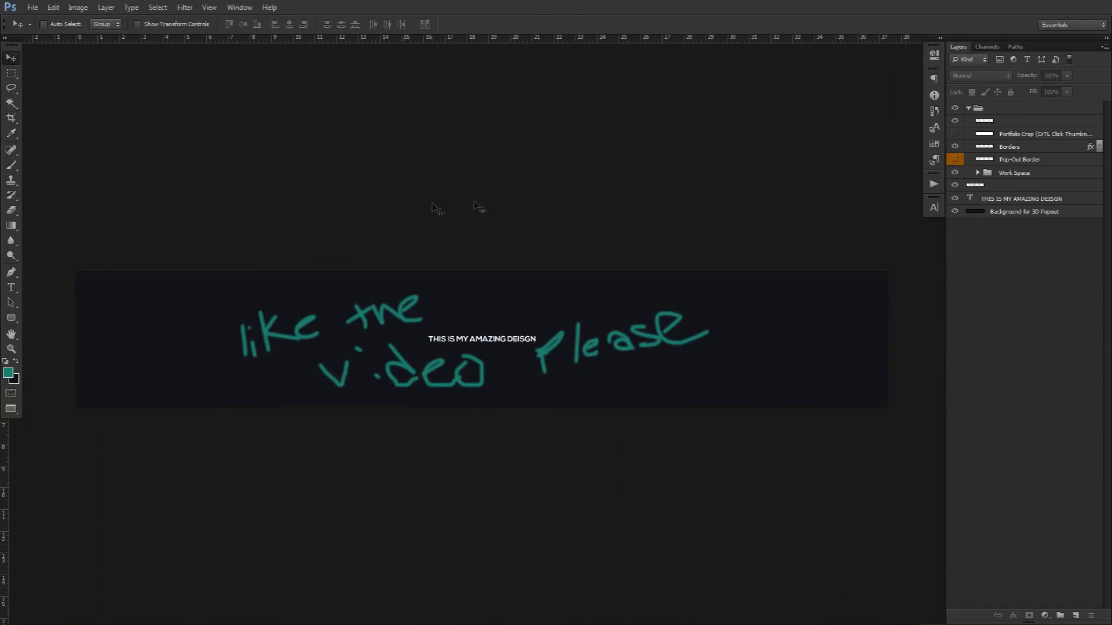
Open Save for Web for the cropped banner and choose PNG-24 as the file format
click(33, 8)
click(62, 168)
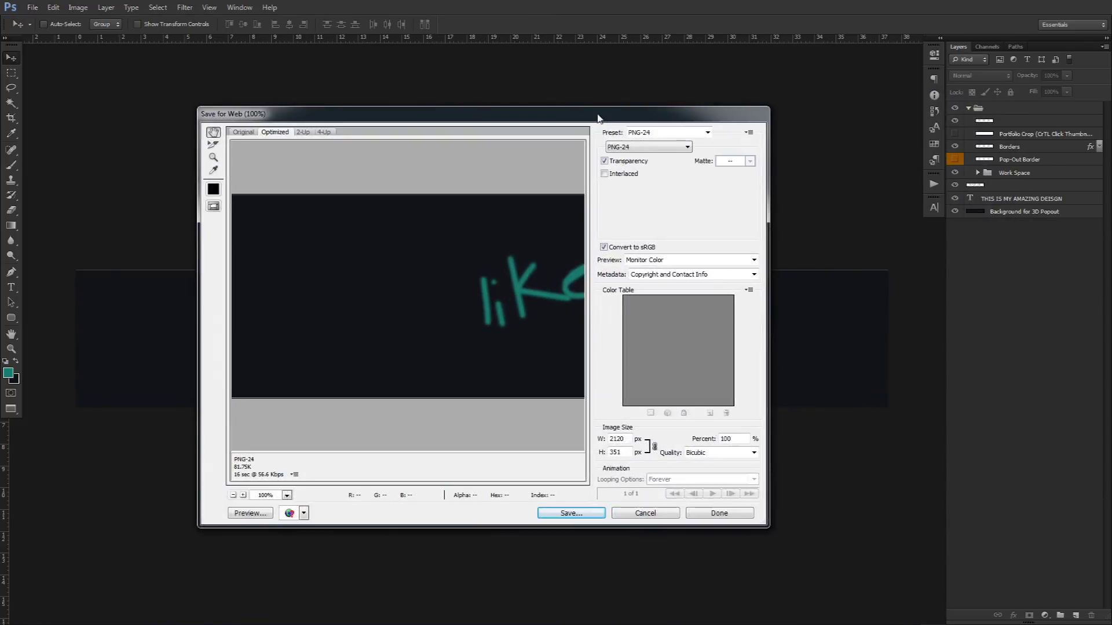
click(618, 147)
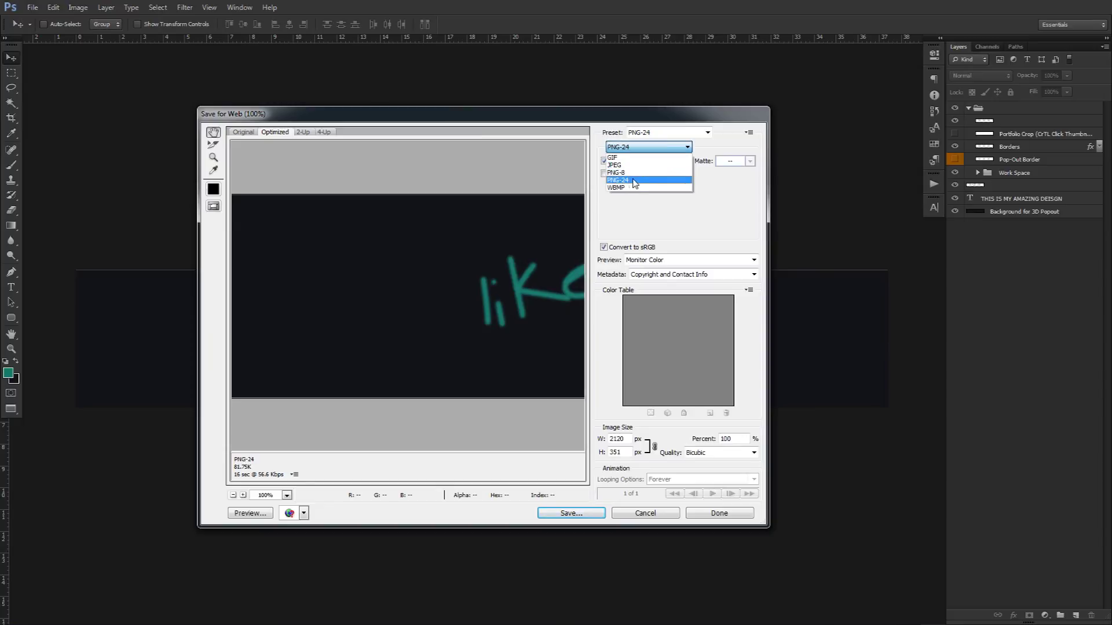